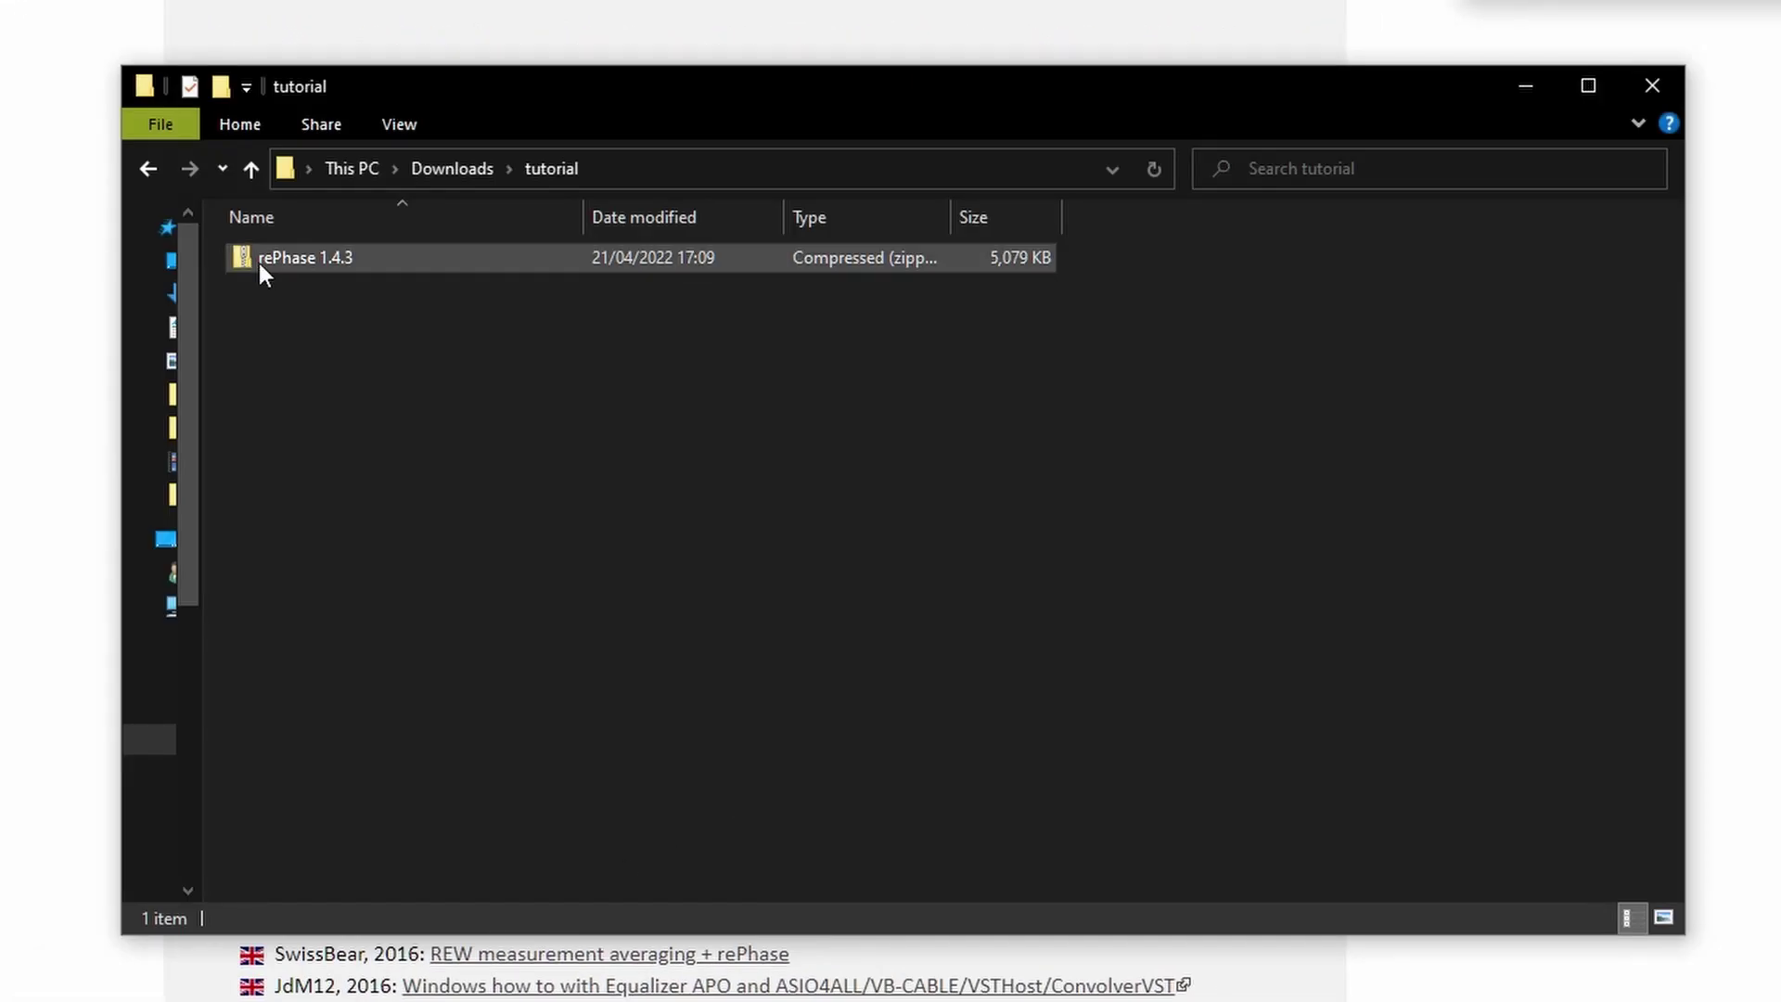
Extract the rePhase 1.4.3 zip archive into its suggested rePhase 1.4.3 folder.
click(326, 260)
right_click(325, 260)
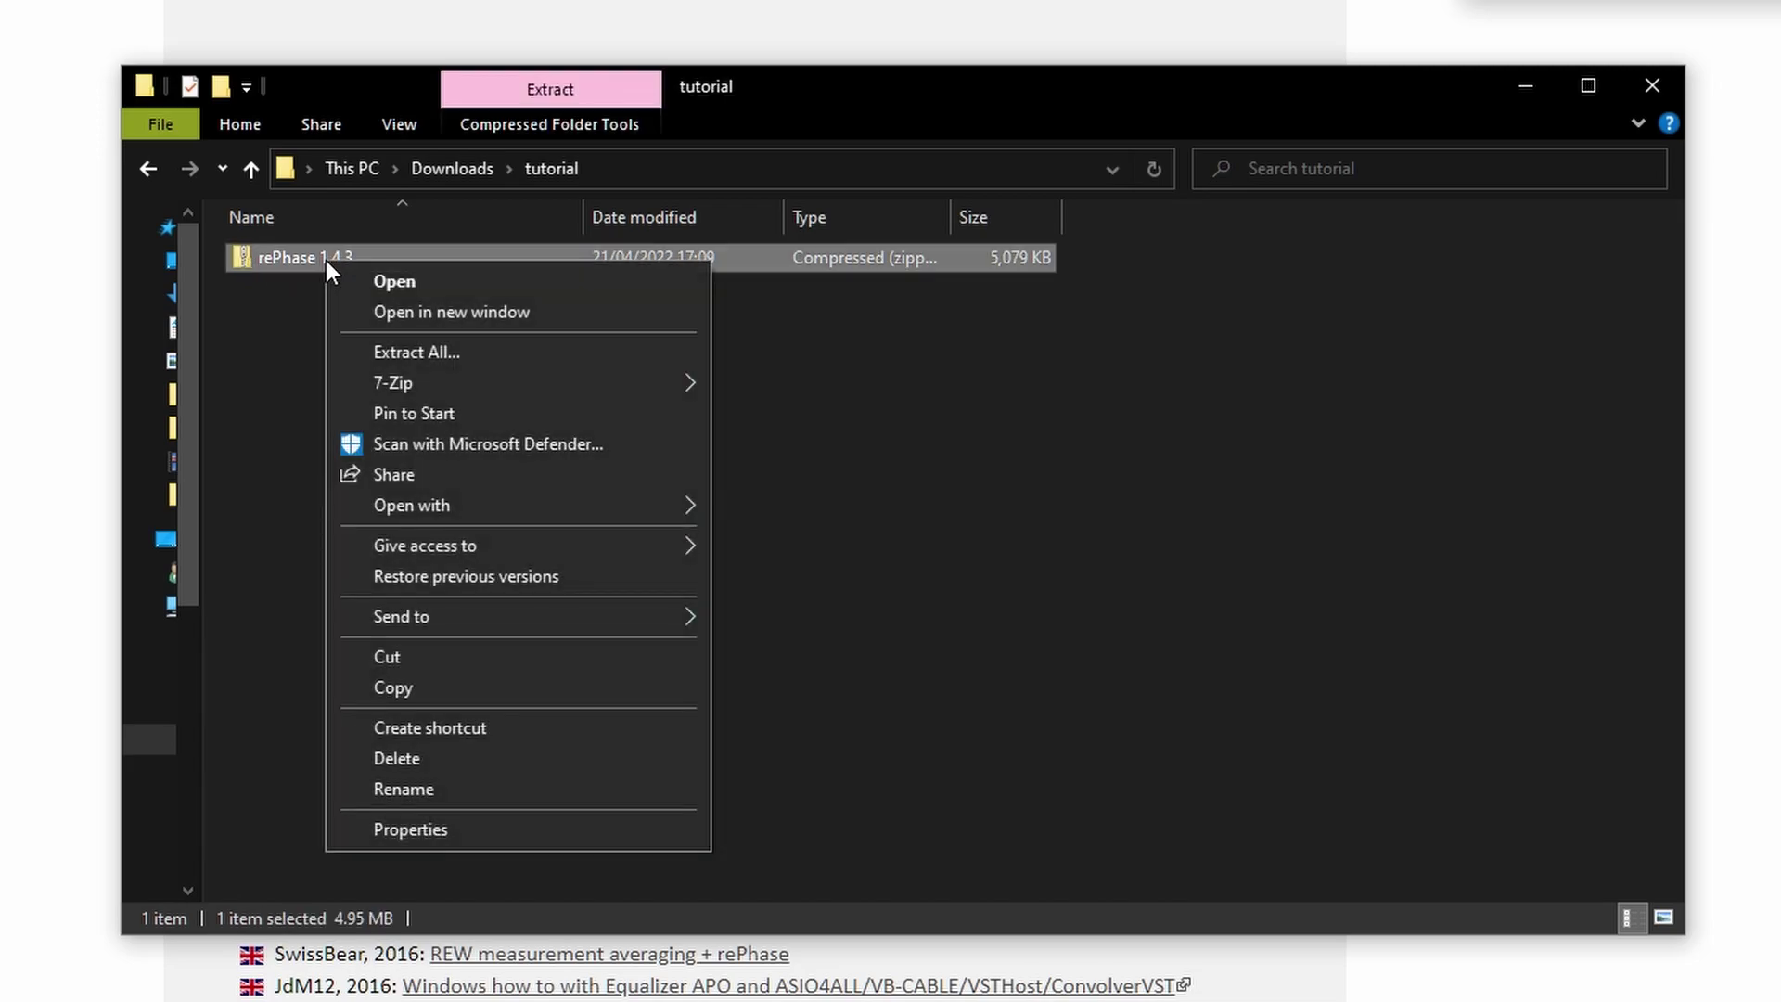
click(445, 360)
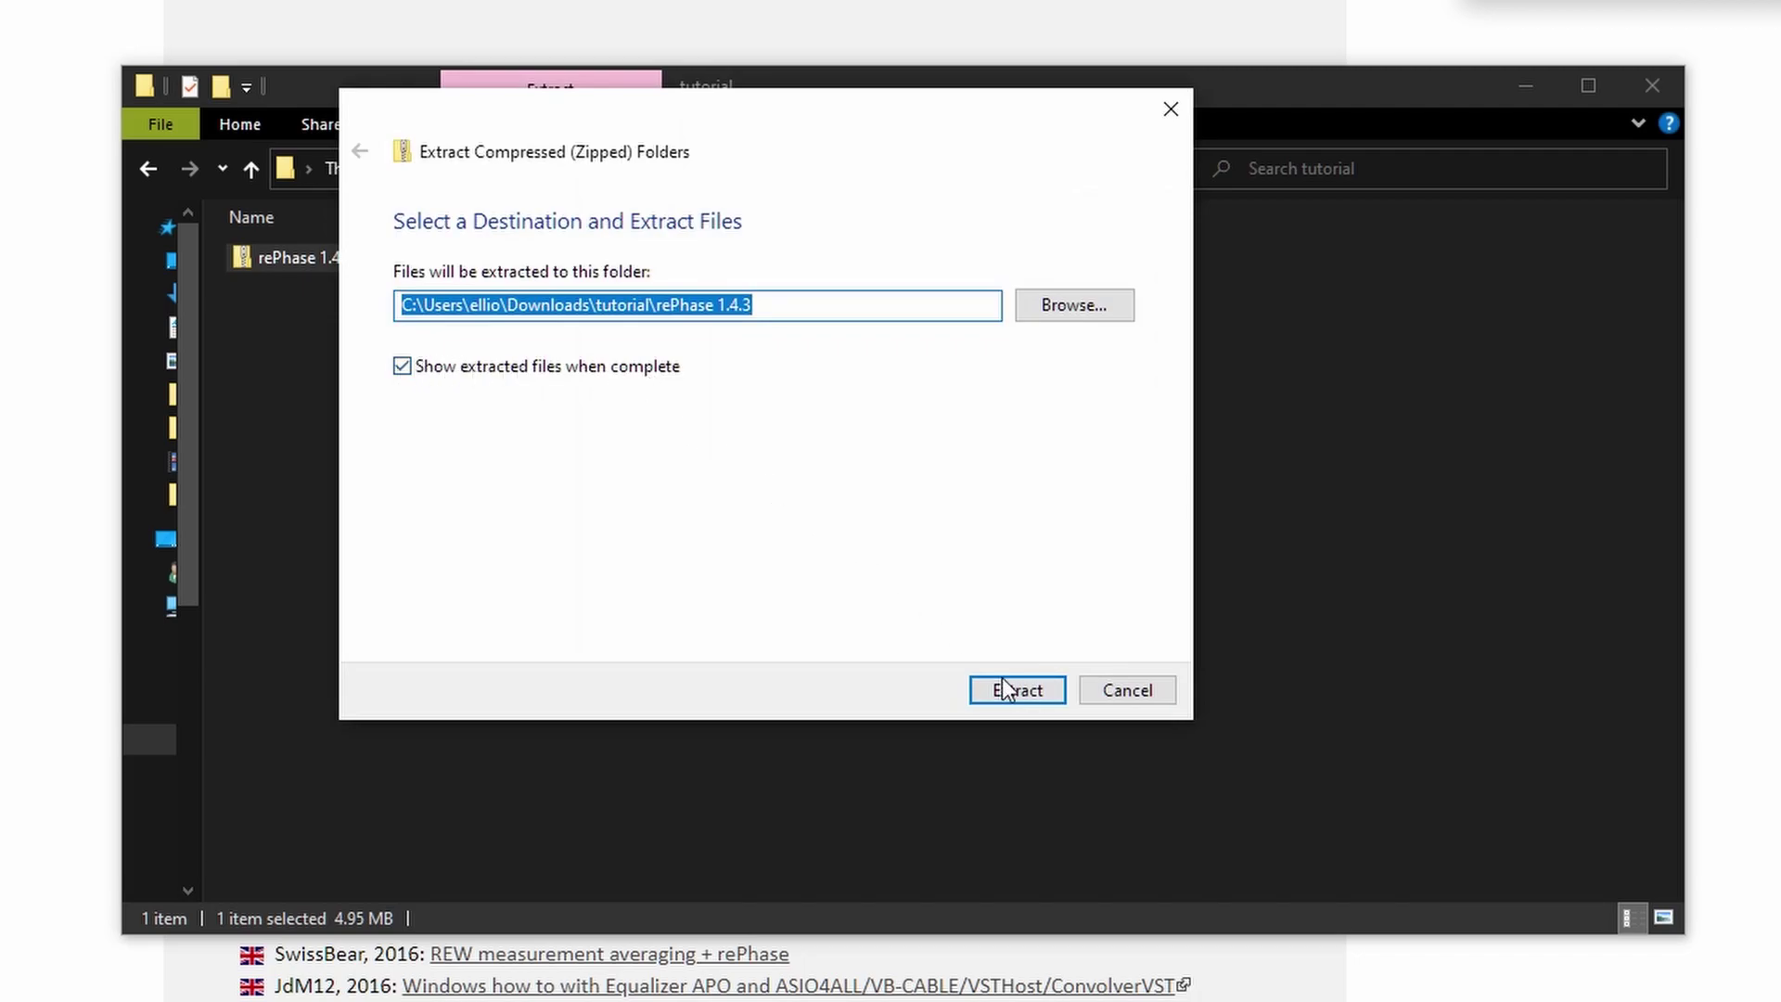
click(1010, 692)
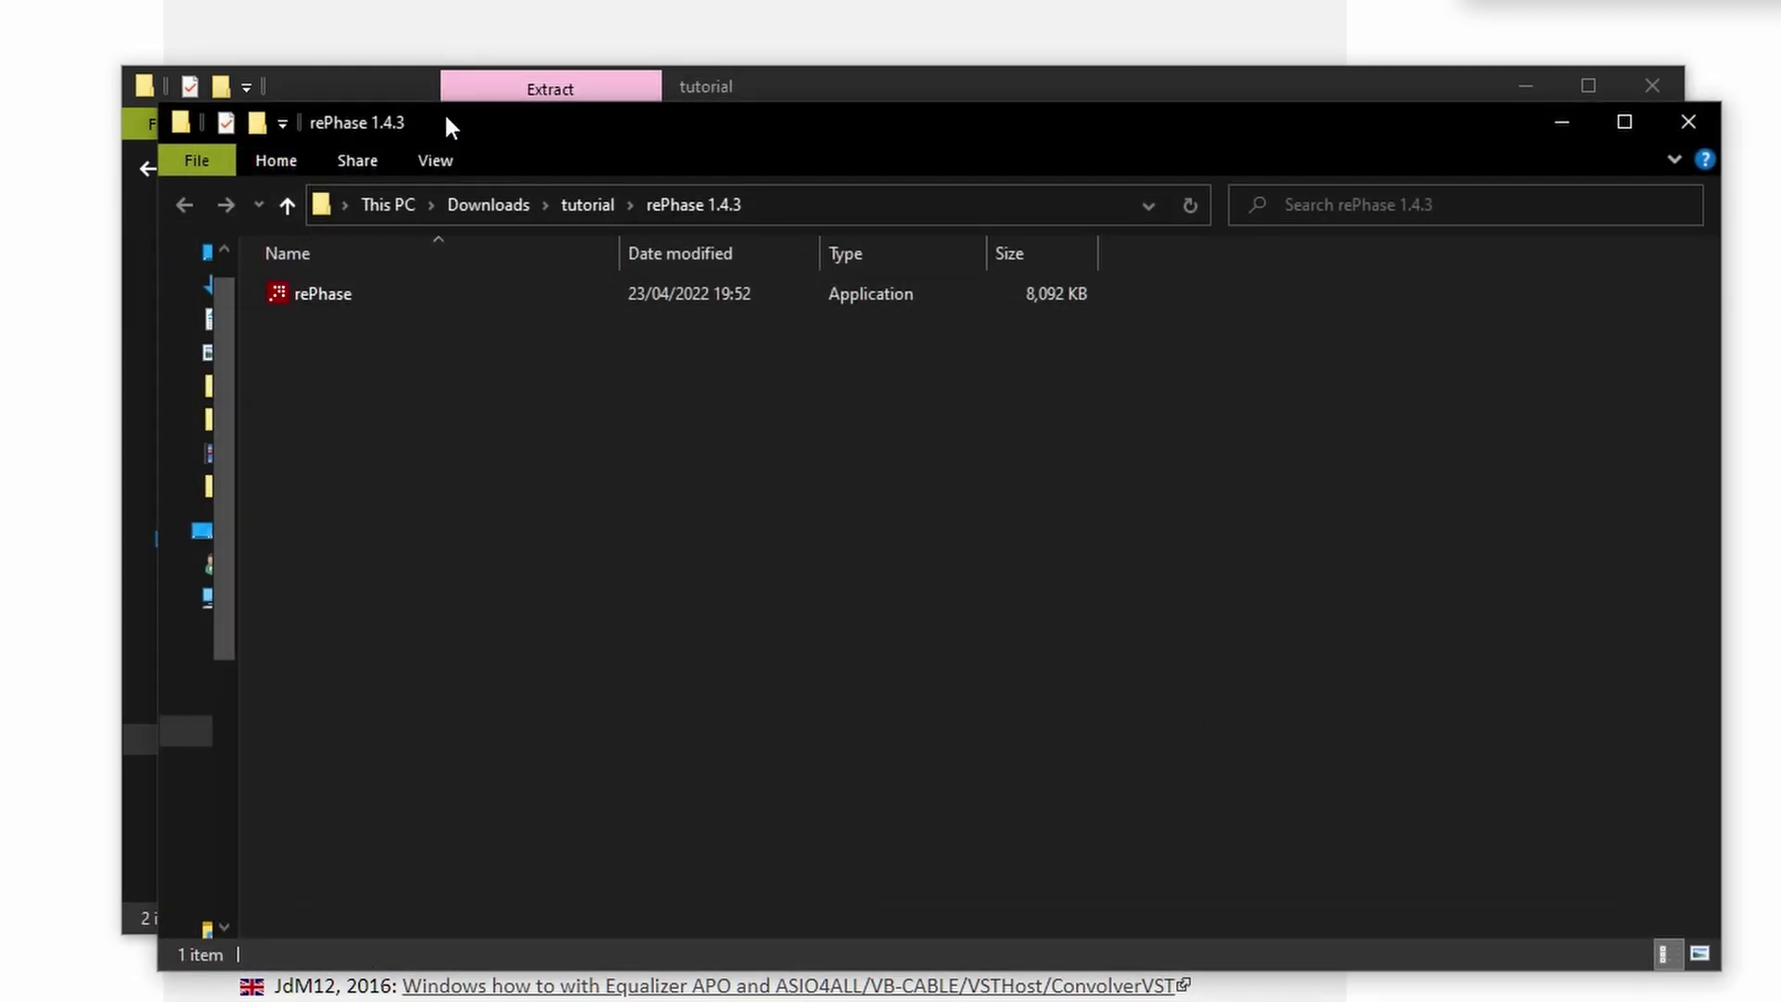
drag(446, 115, 291, 129)
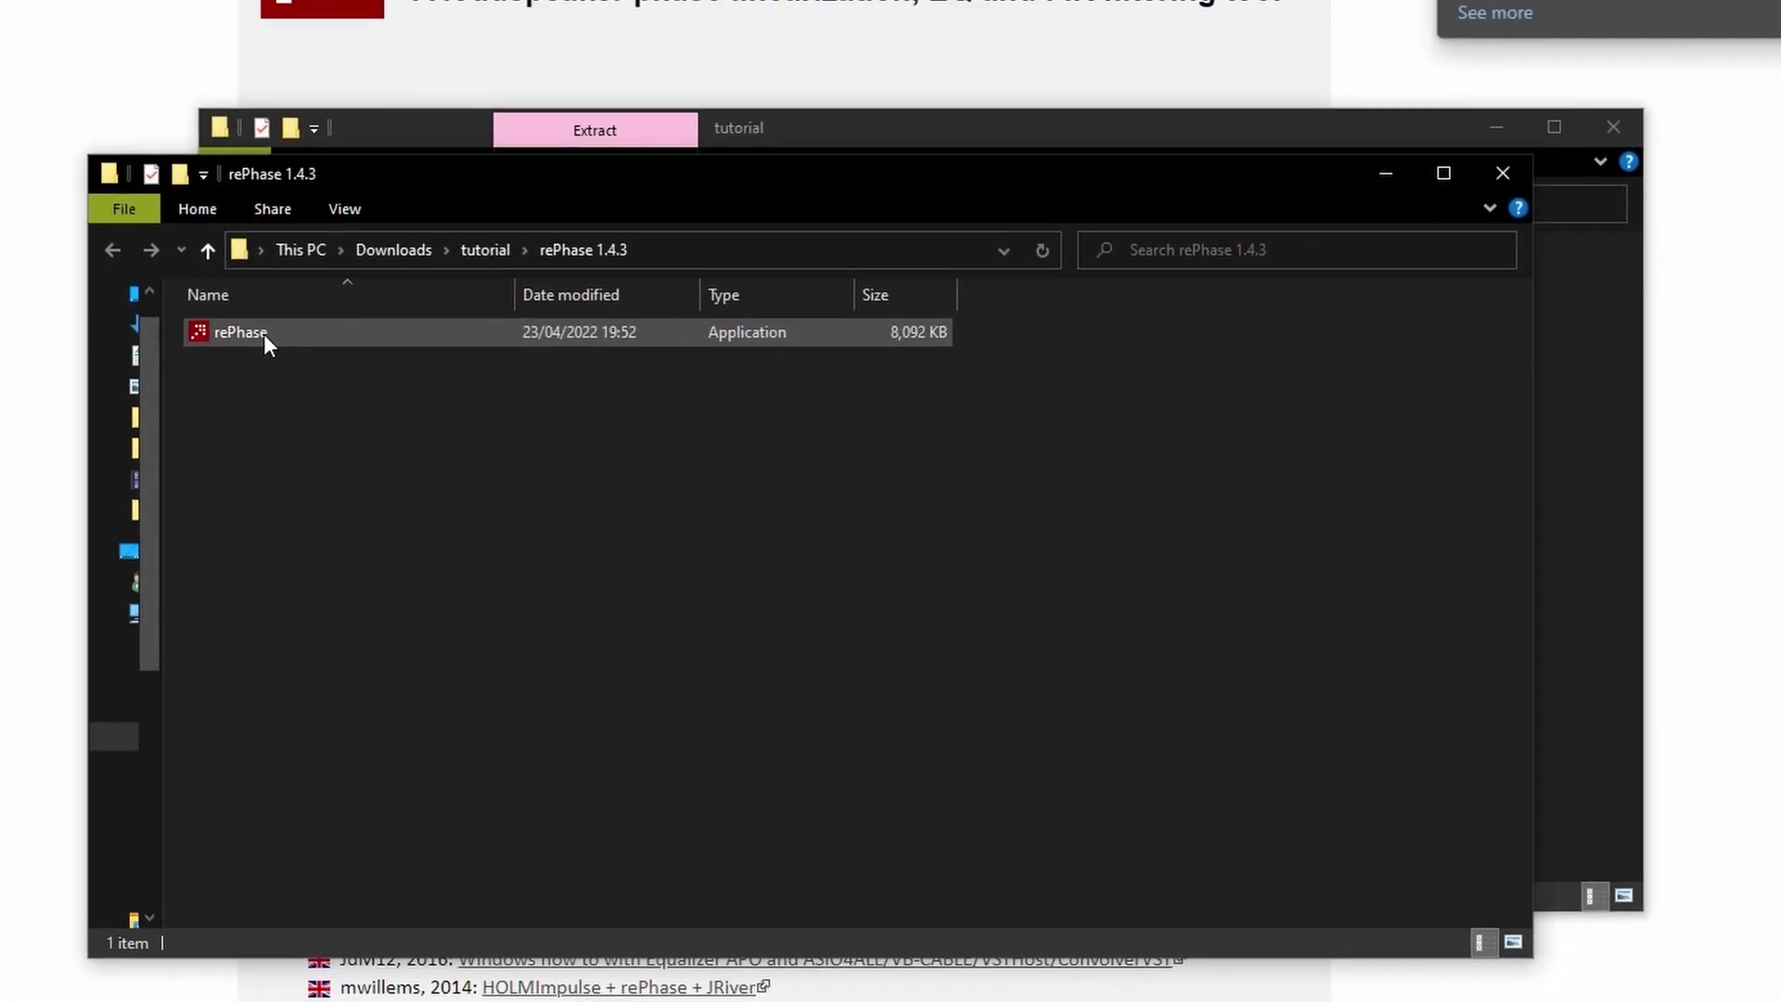
Launch rePhase.exe from the extracted rePhase 1.4.3 folder.
double_click(263, 334)
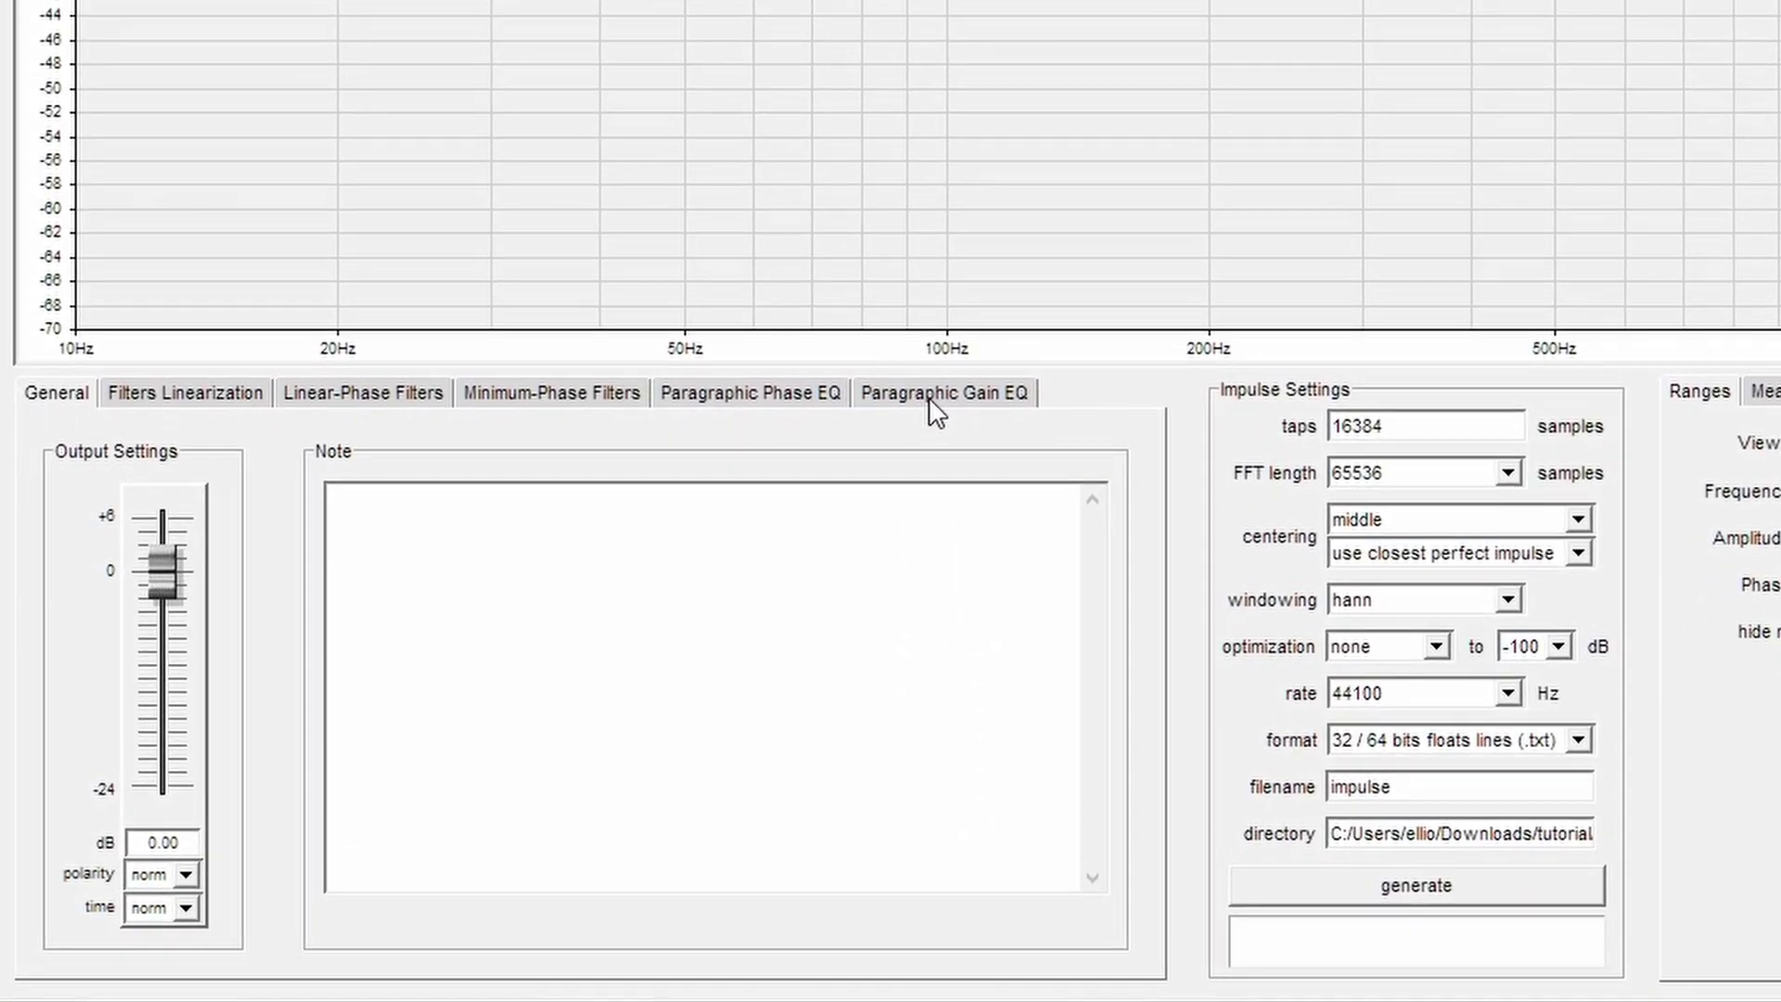
Import the tutorial-20-04-2022 REW filter file into the Paragraphic Gain EQ.
click(934, 394)
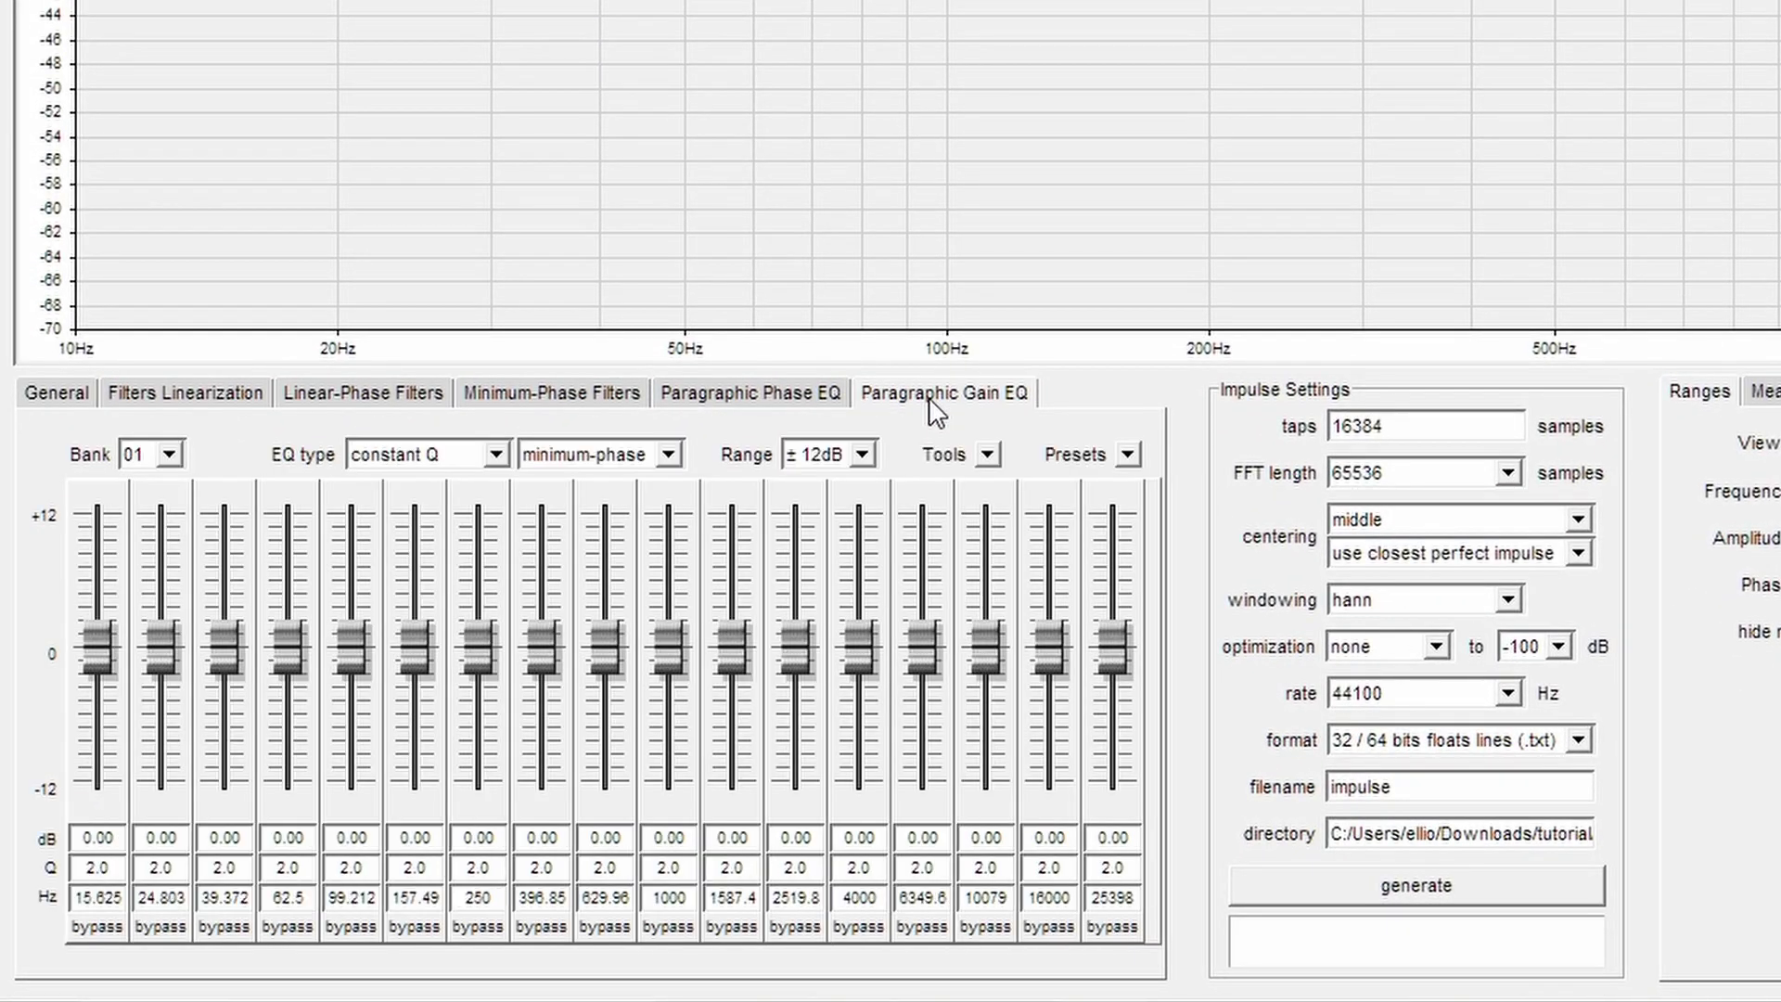
click(990, 453)
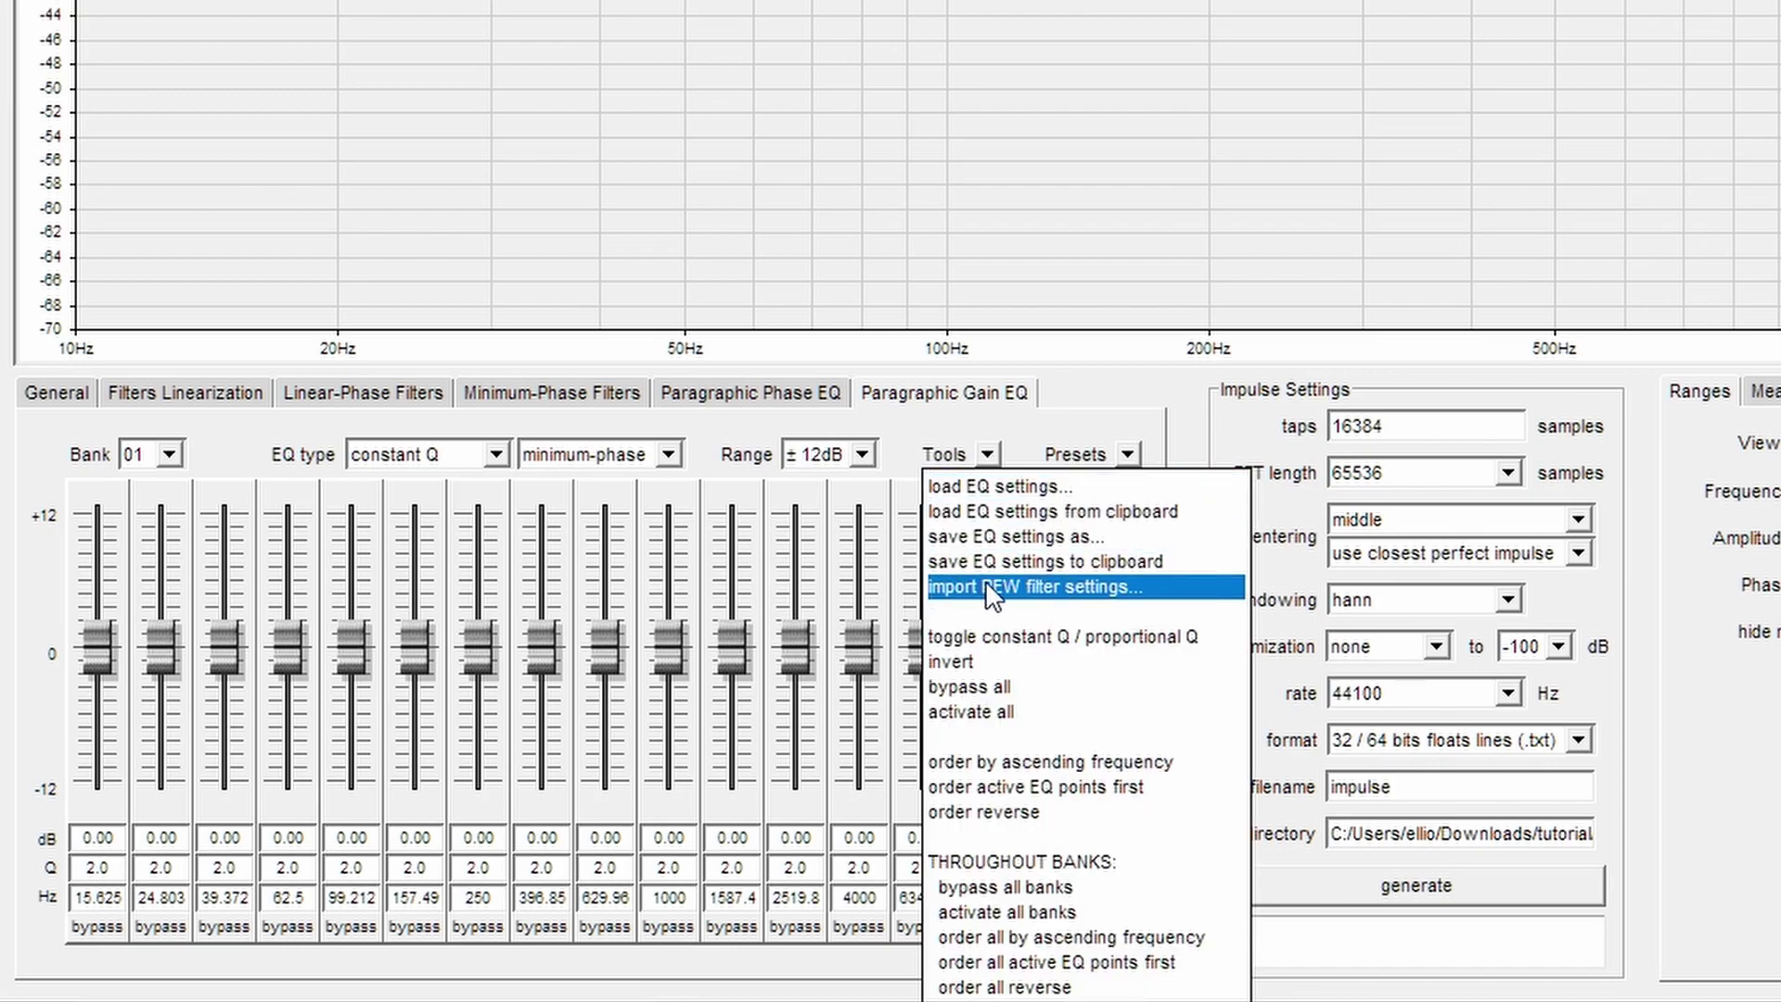
click(1031, 593)
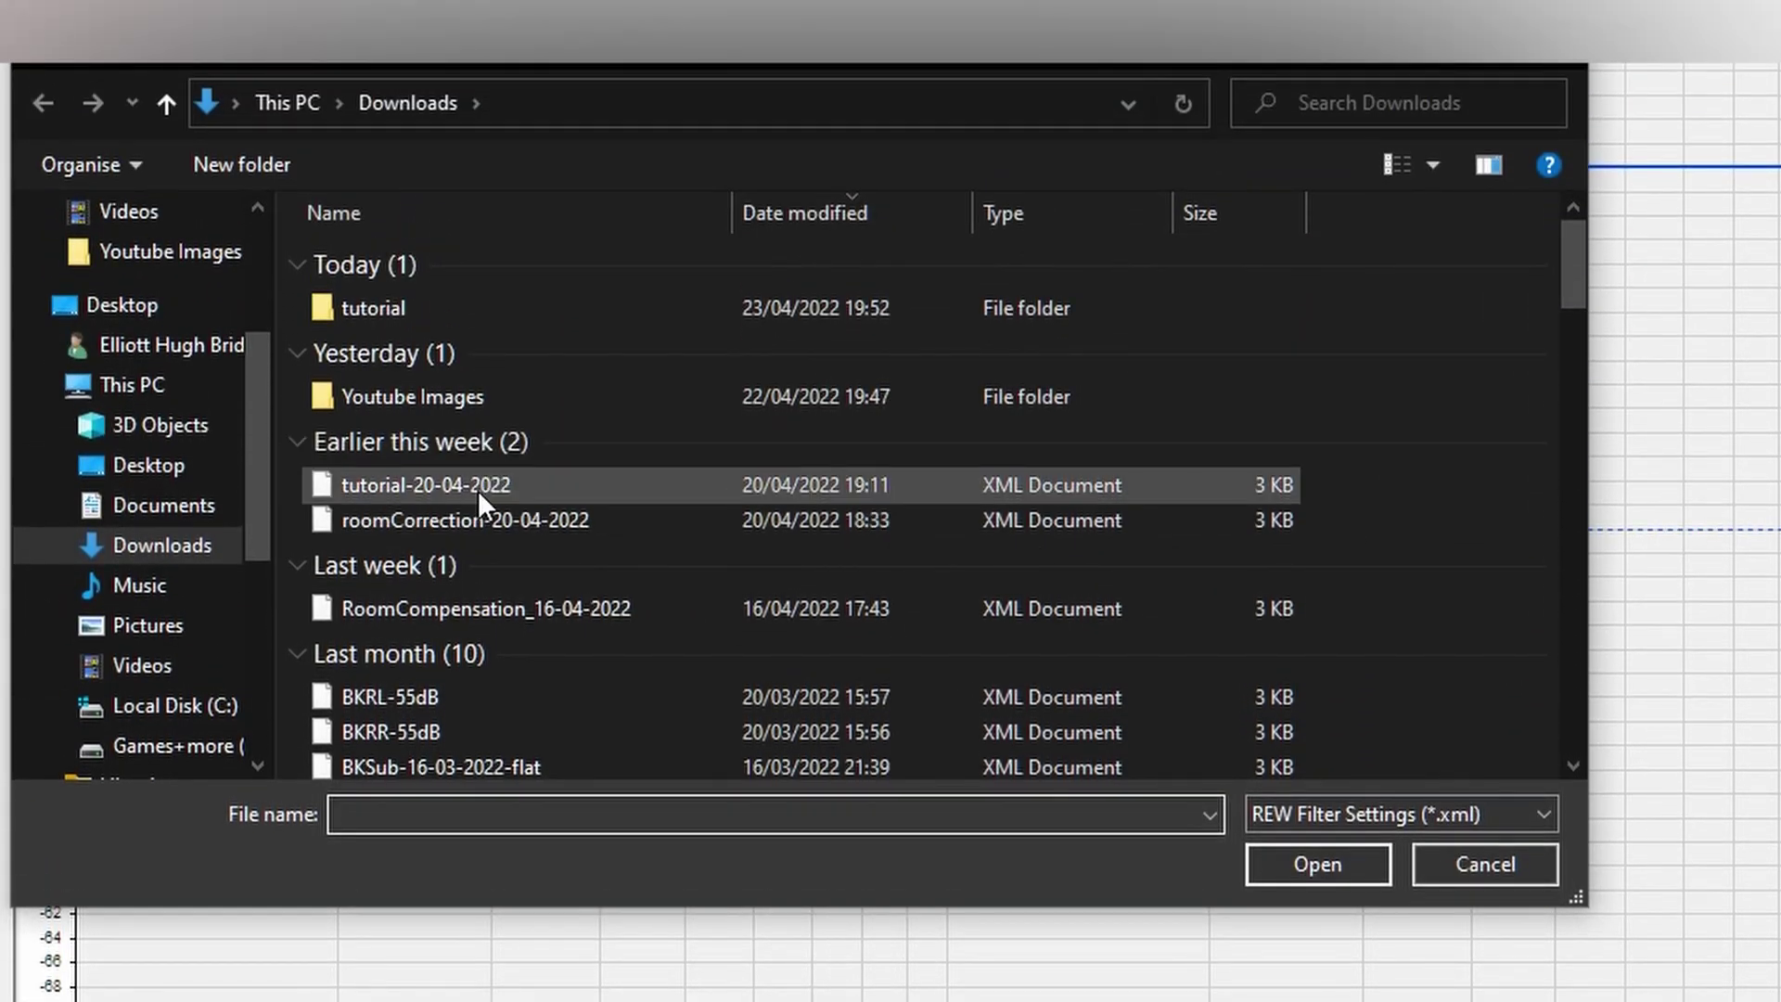
click(476, 489)
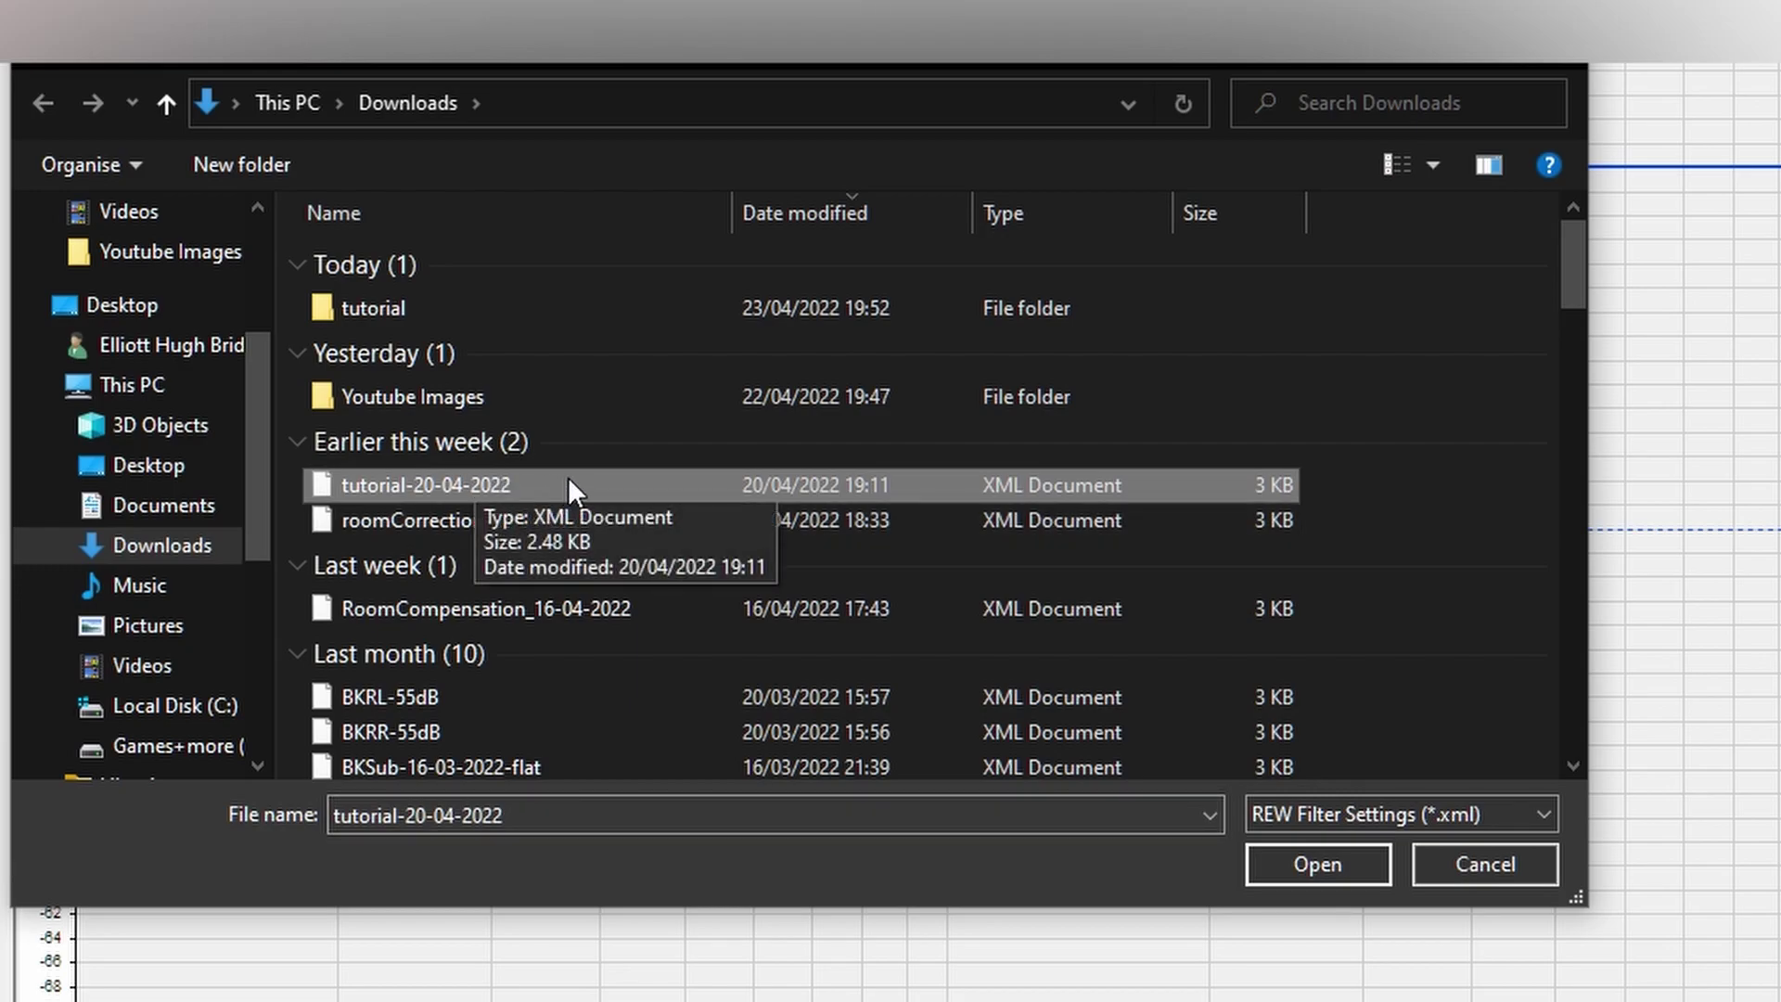
click(1310, 861)
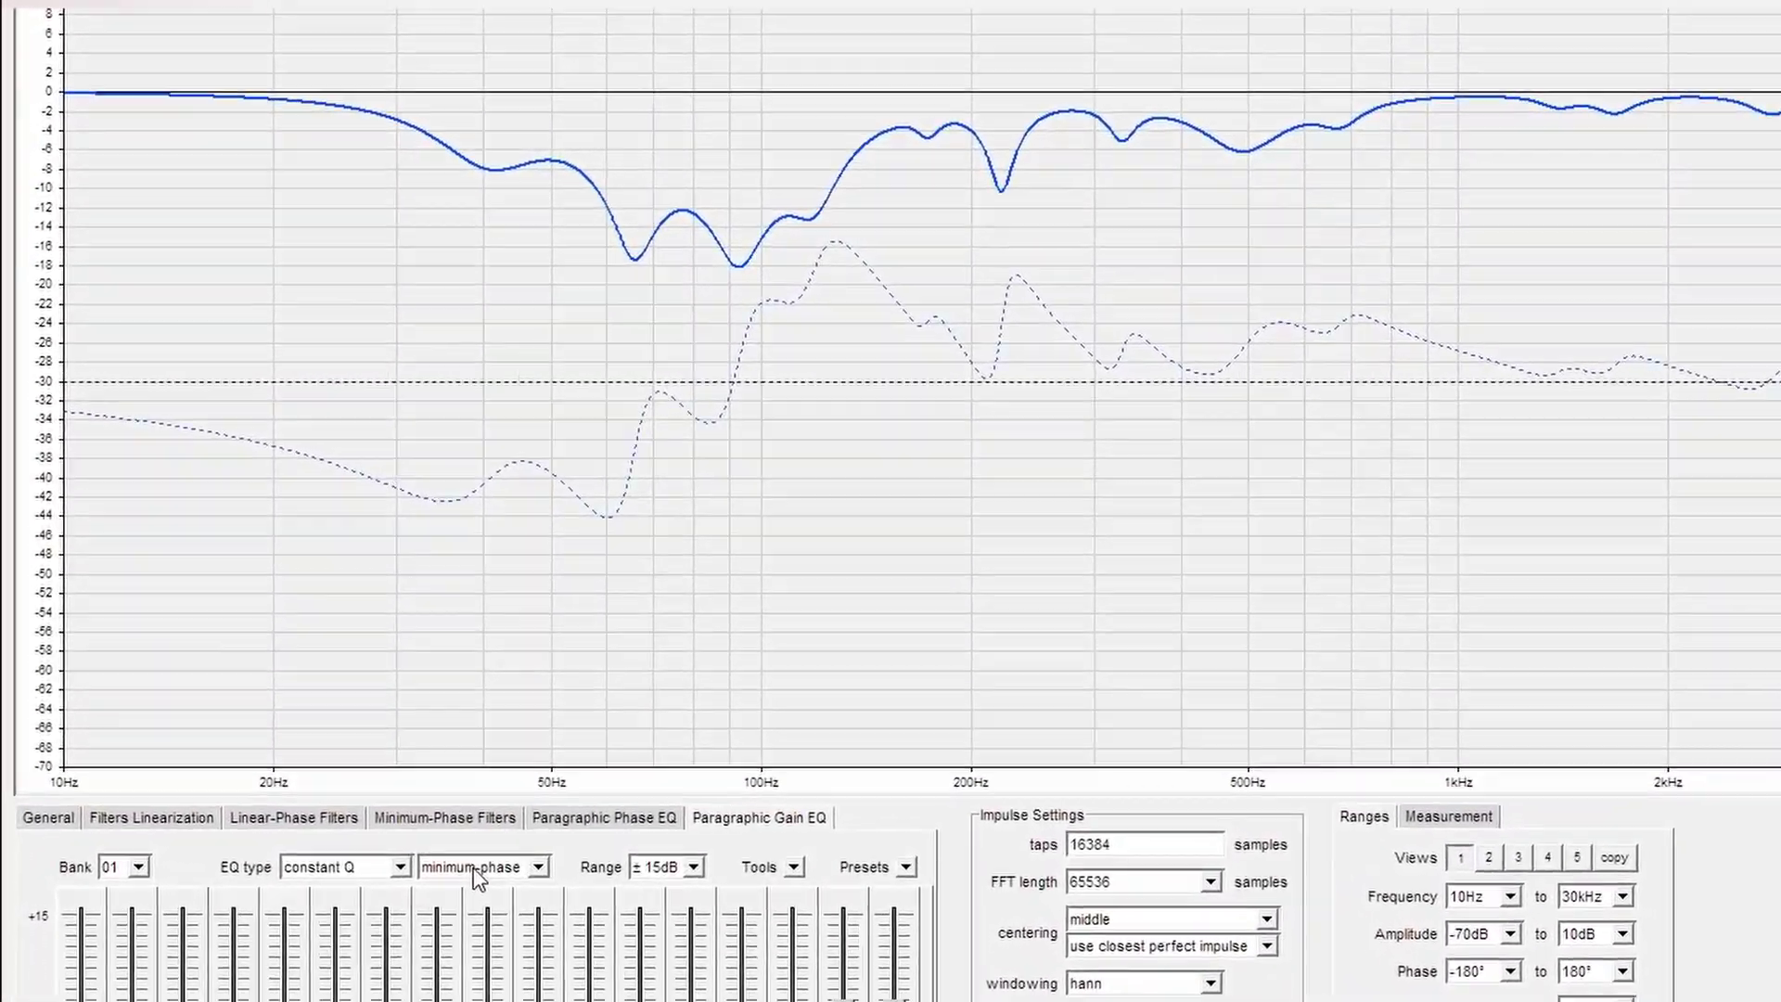
Make bank 01's EQ filters linear-phase, then browse banks 02 and 03 and return to 01.
click(475, 869)
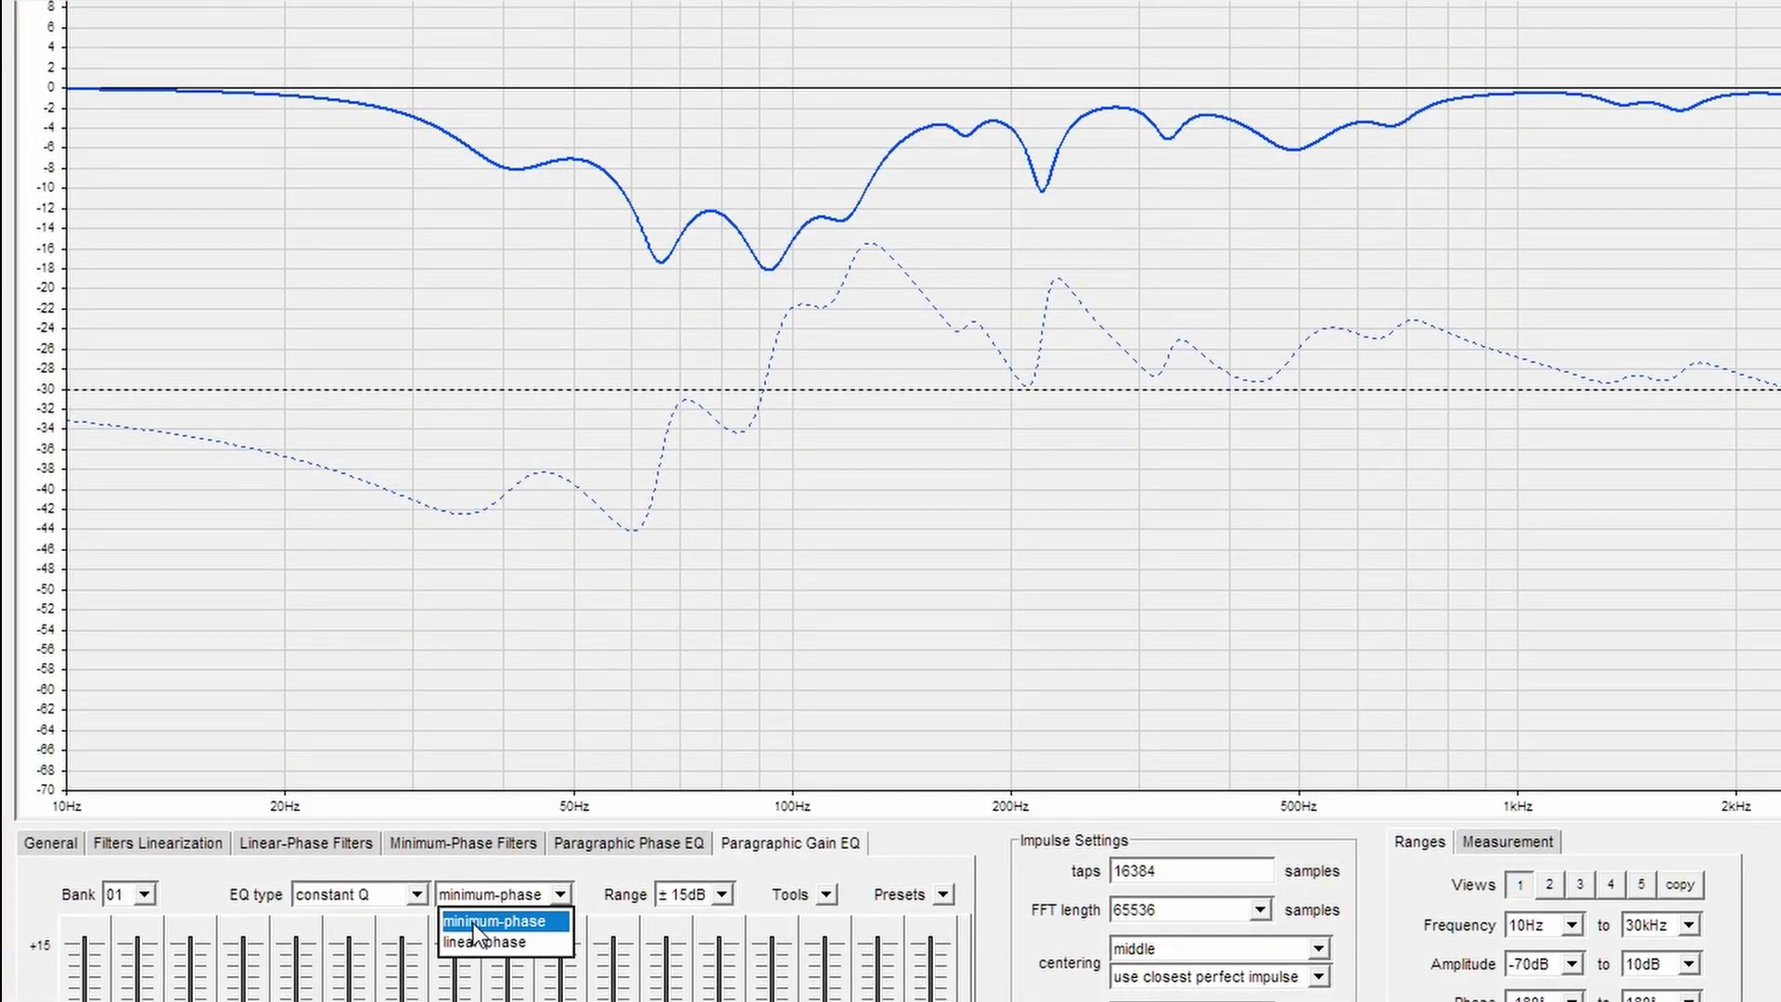
click(484, 939)
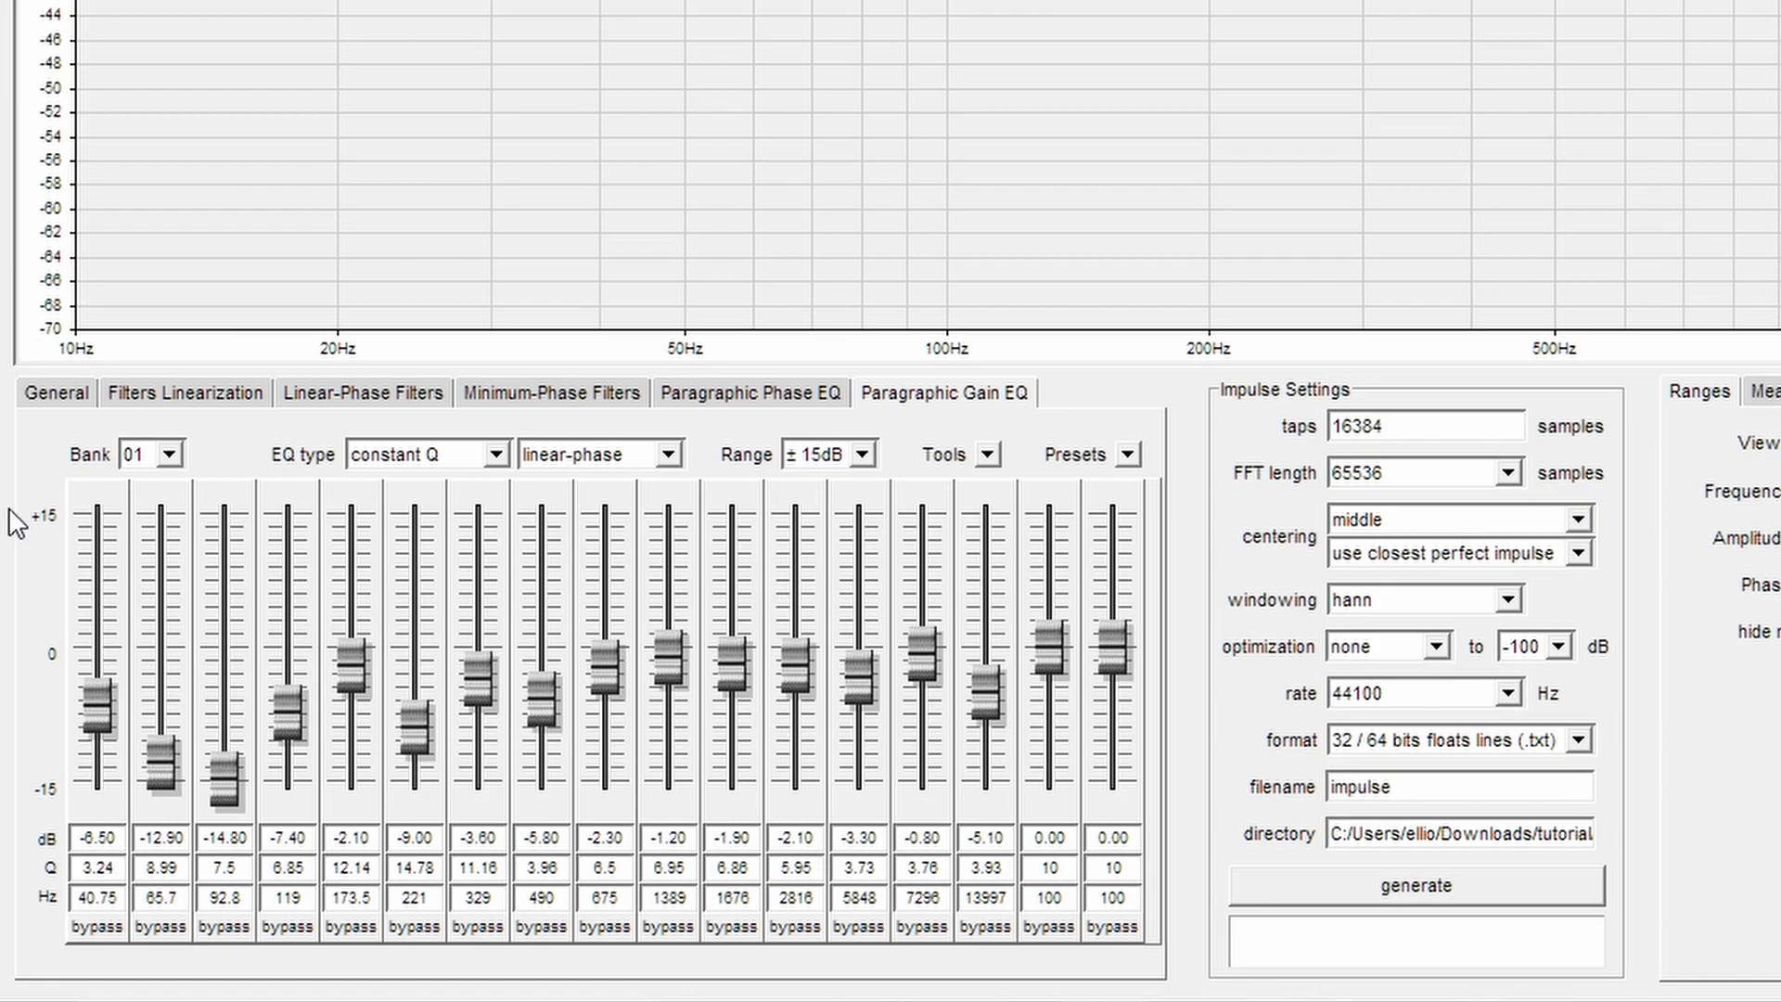
click(151, 457)
click(141, 505)
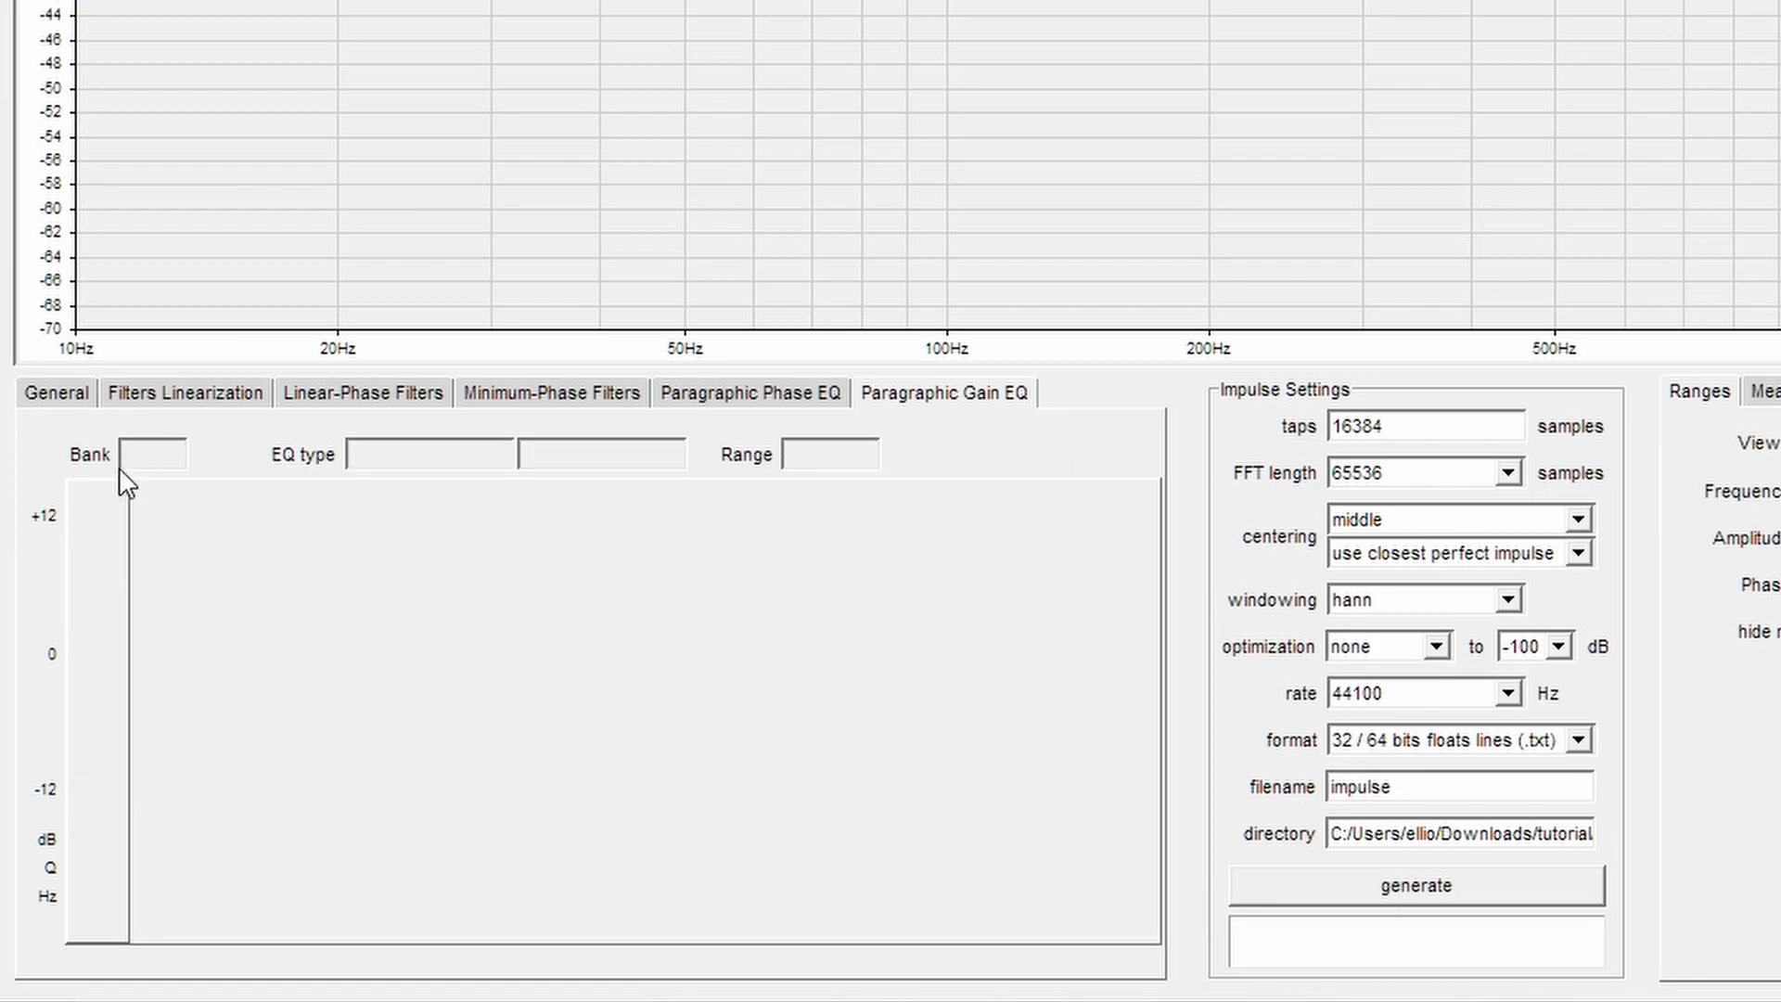
click(134, 460)
click(152, 530)
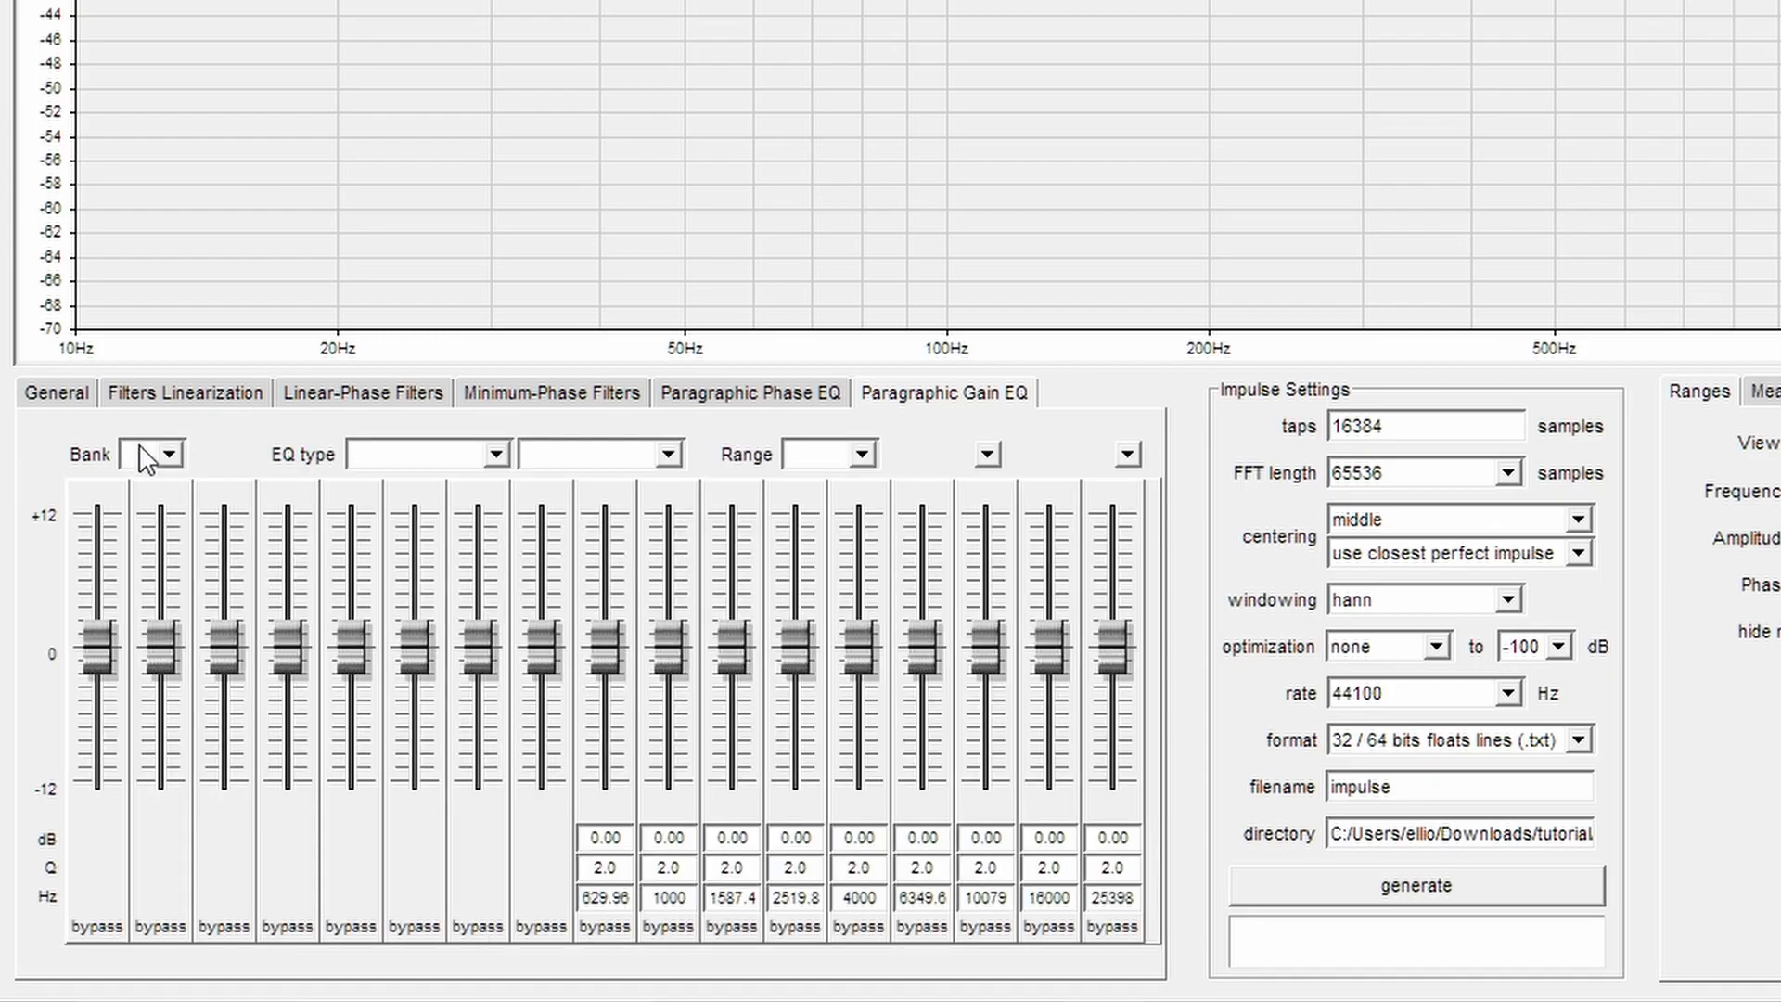
click(152, 454)
click(148, 486)
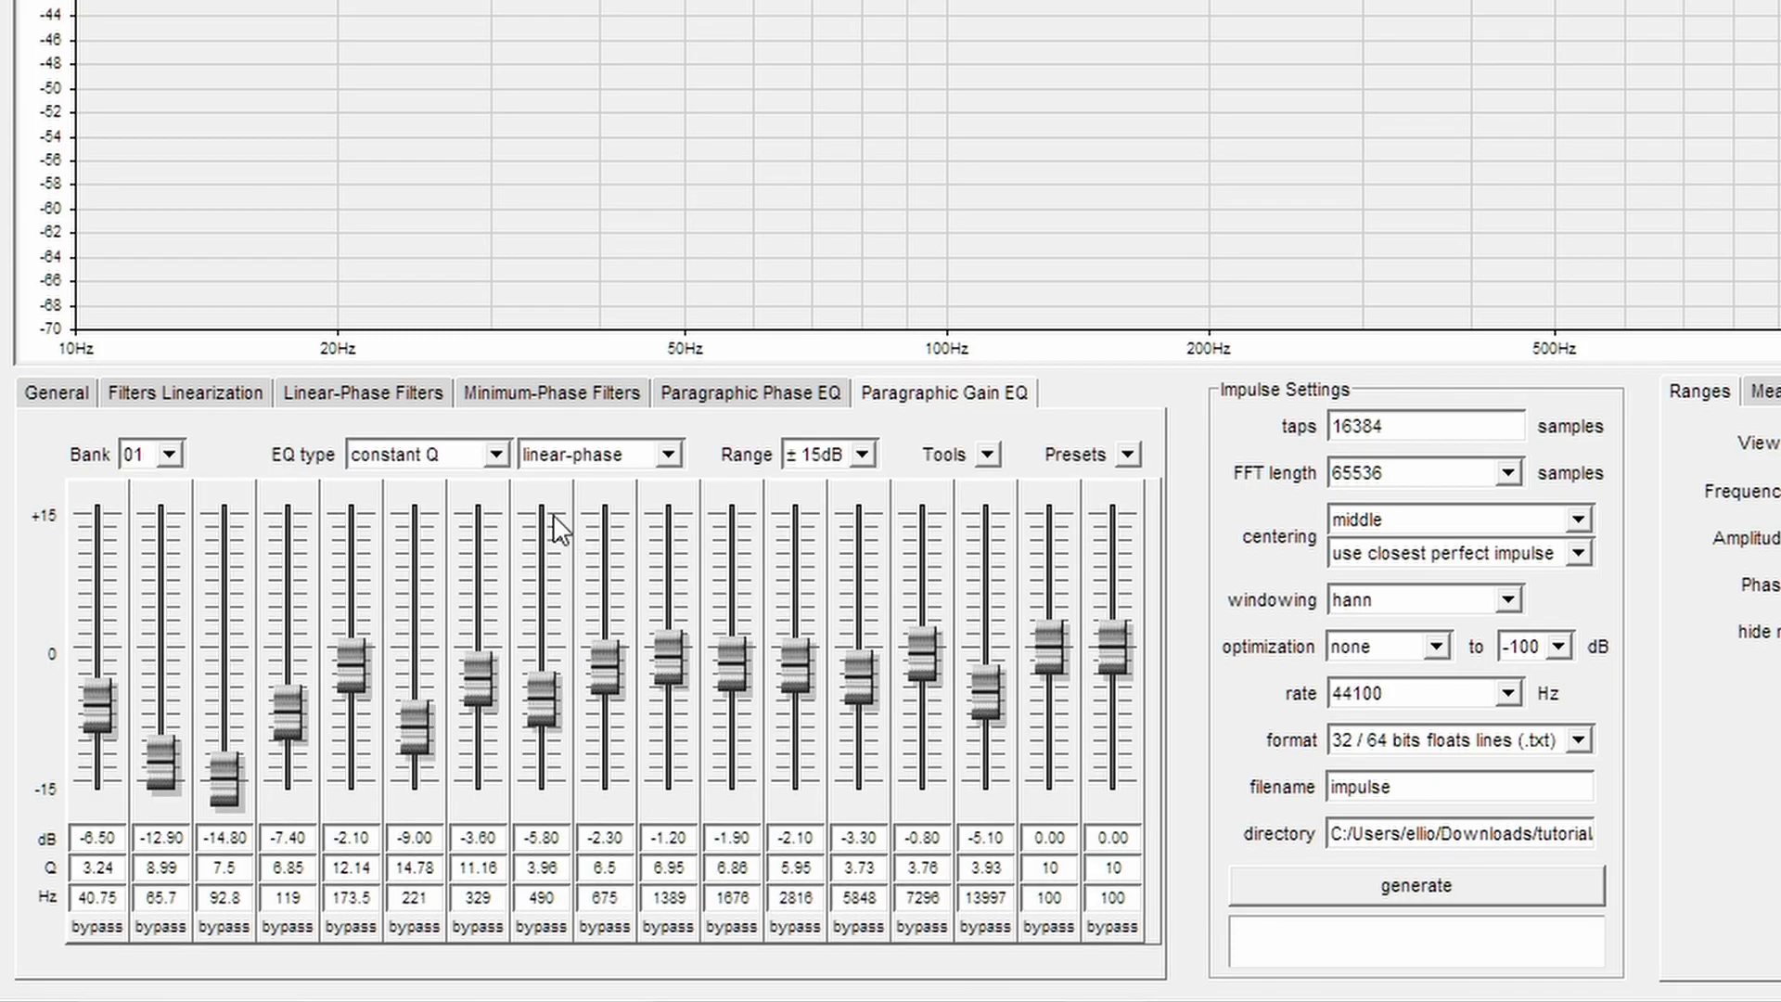
Try linear-phase on bank 02, revert it to minimum-phase, and go back to bank 01.
click(157, 456)
click(175, 509)
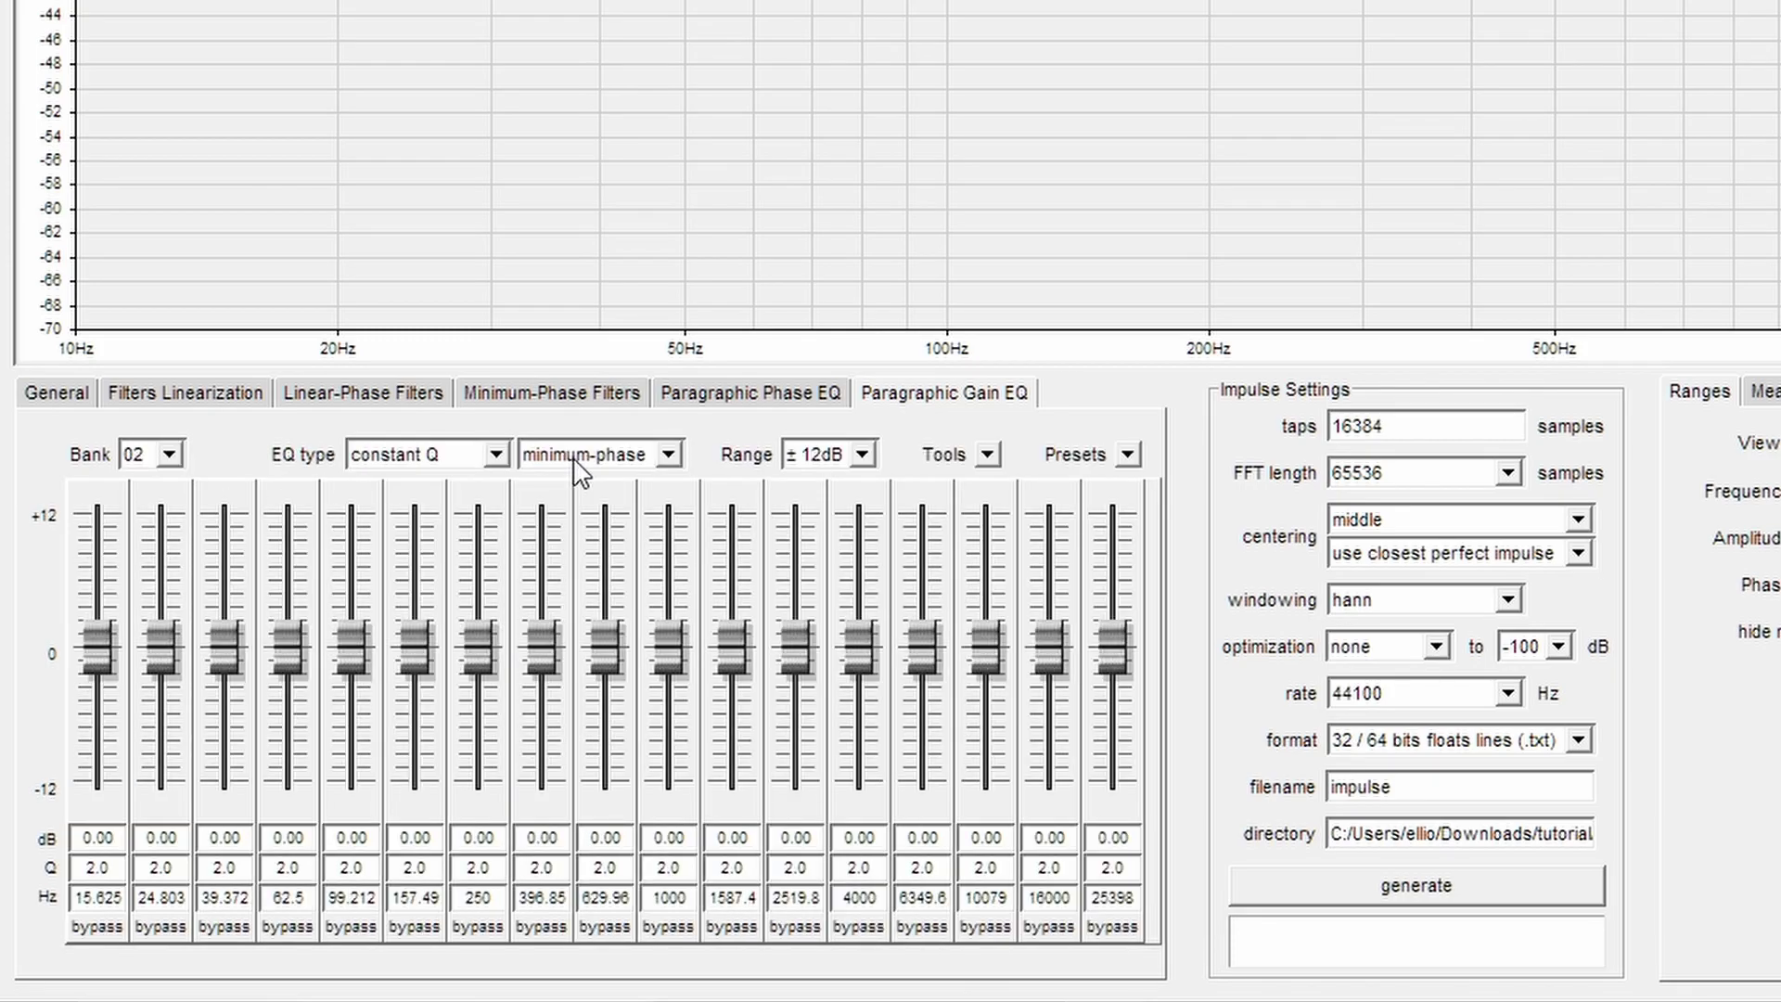
click(576, 456)
click(581, 512)
click(565, 454)
click(561, 486)
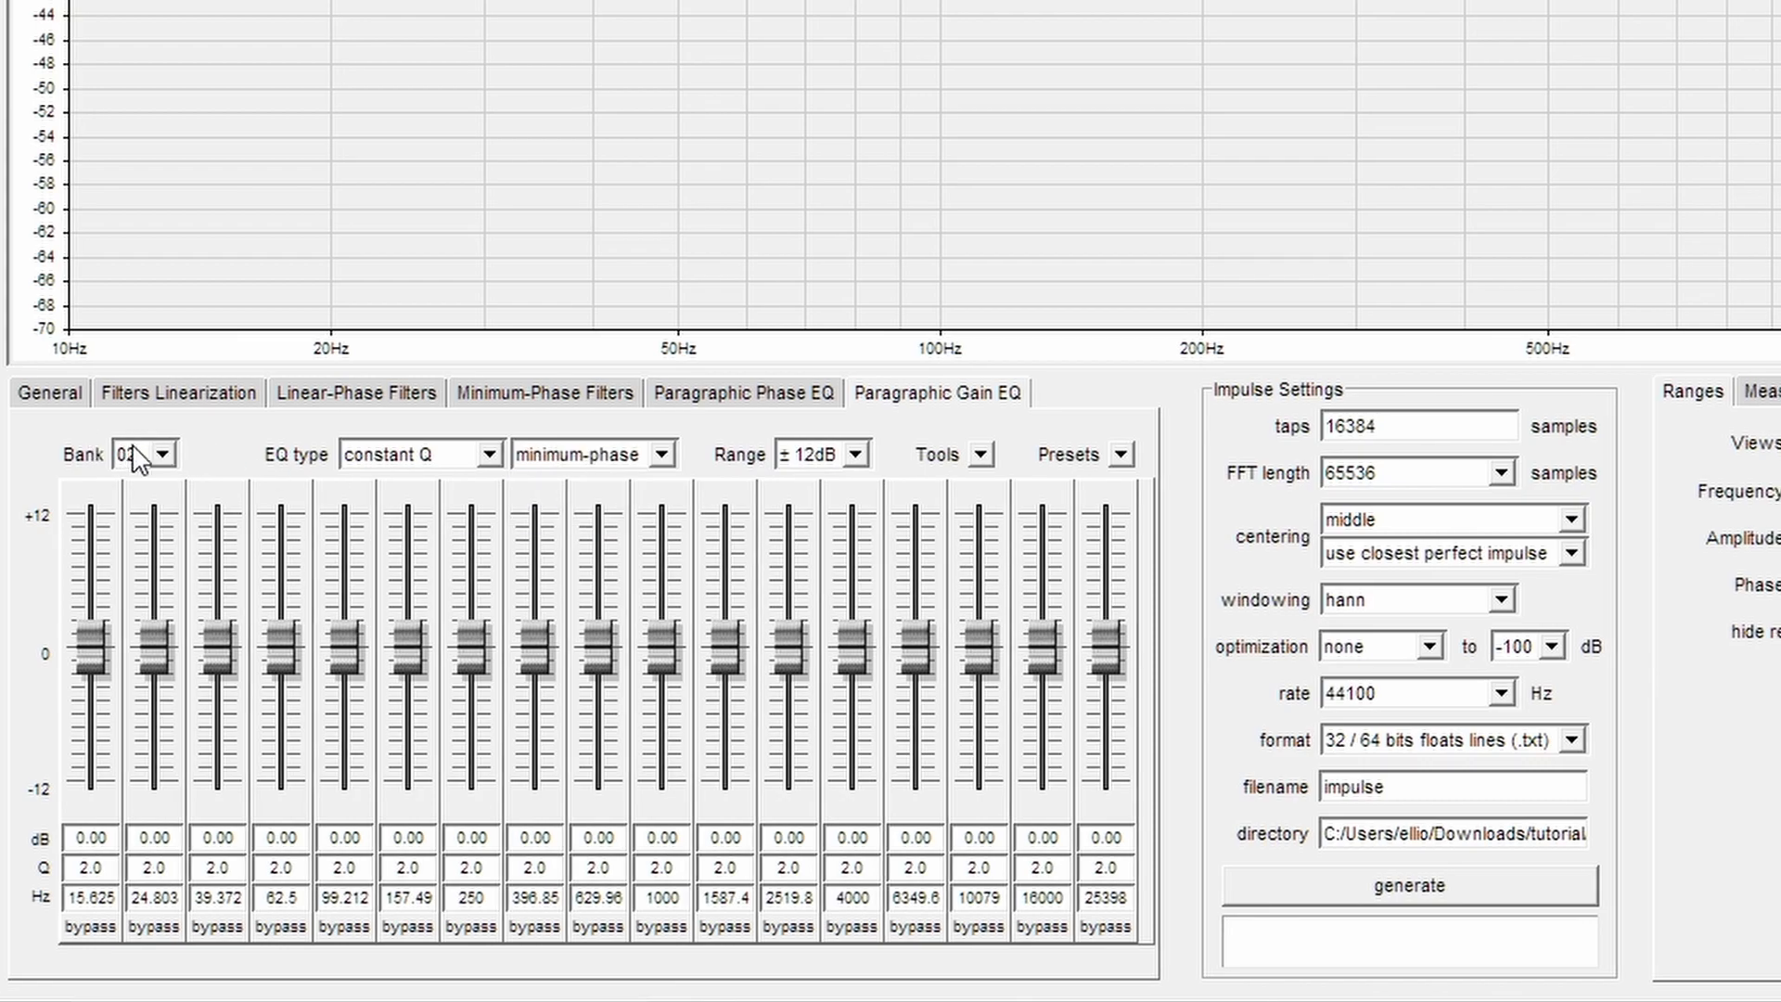
click(134, 456)
click(130, 482)
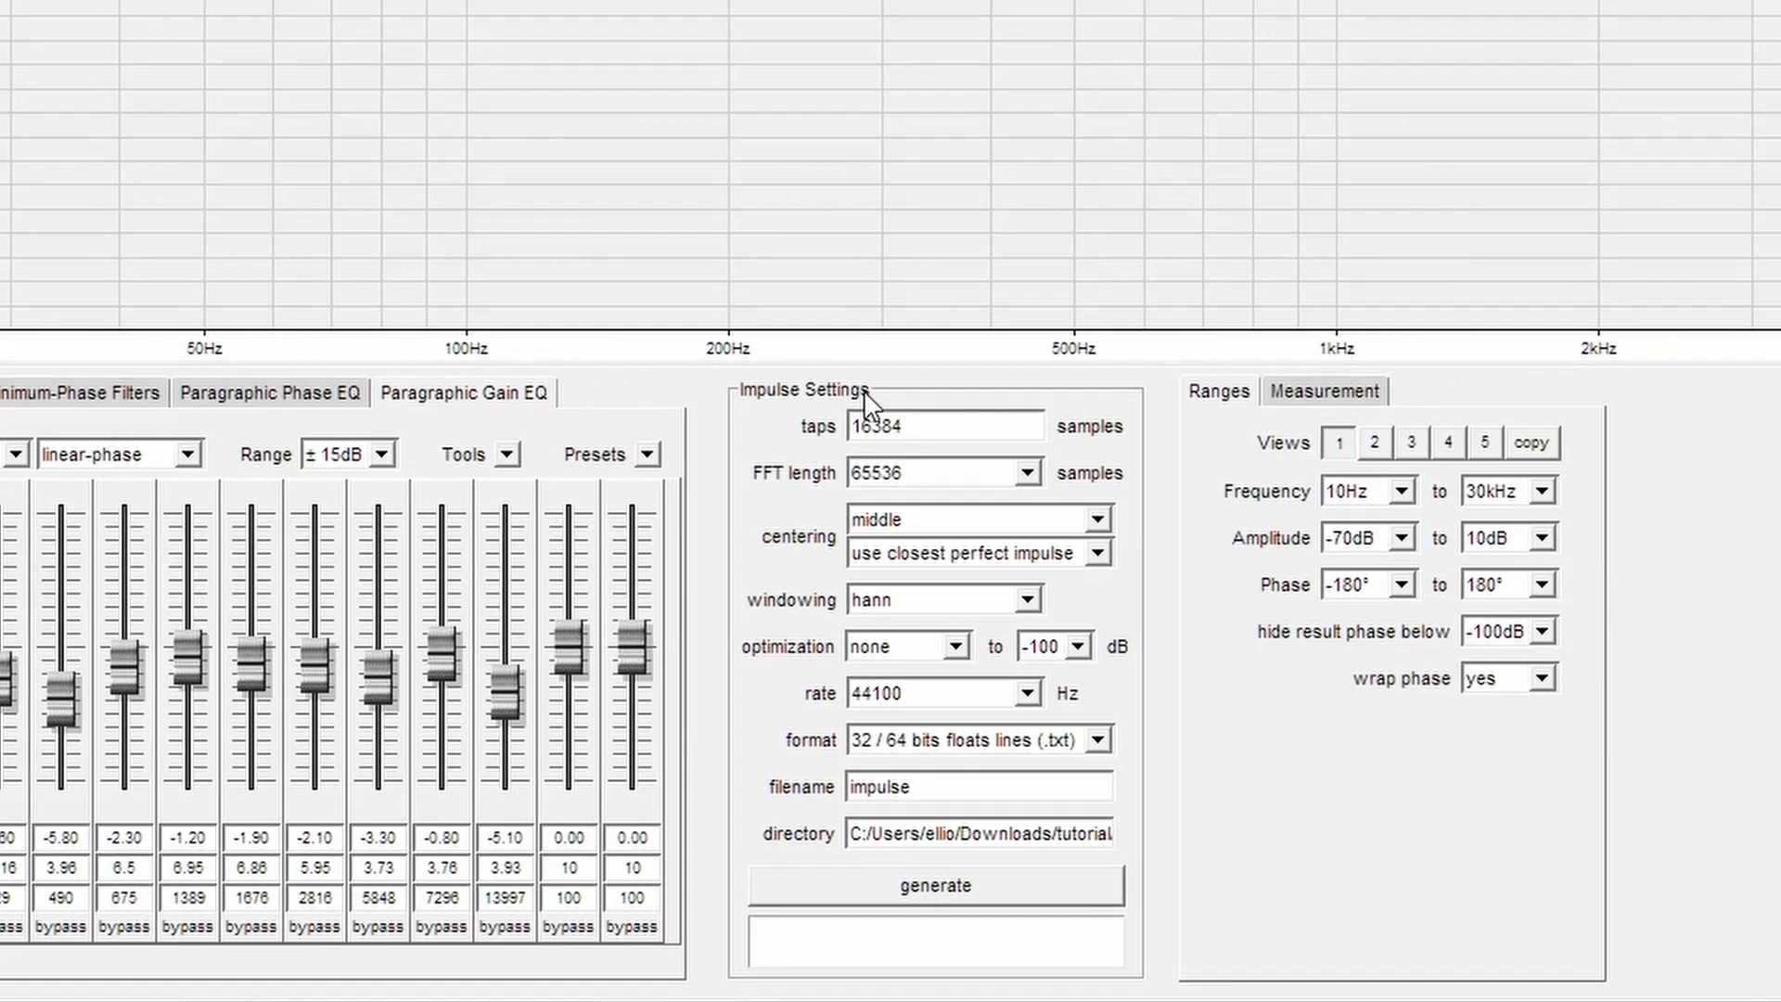
Change the impulse length from 16384 to 200 taps and generate the correction.
drag(880, 416, 769, 423)
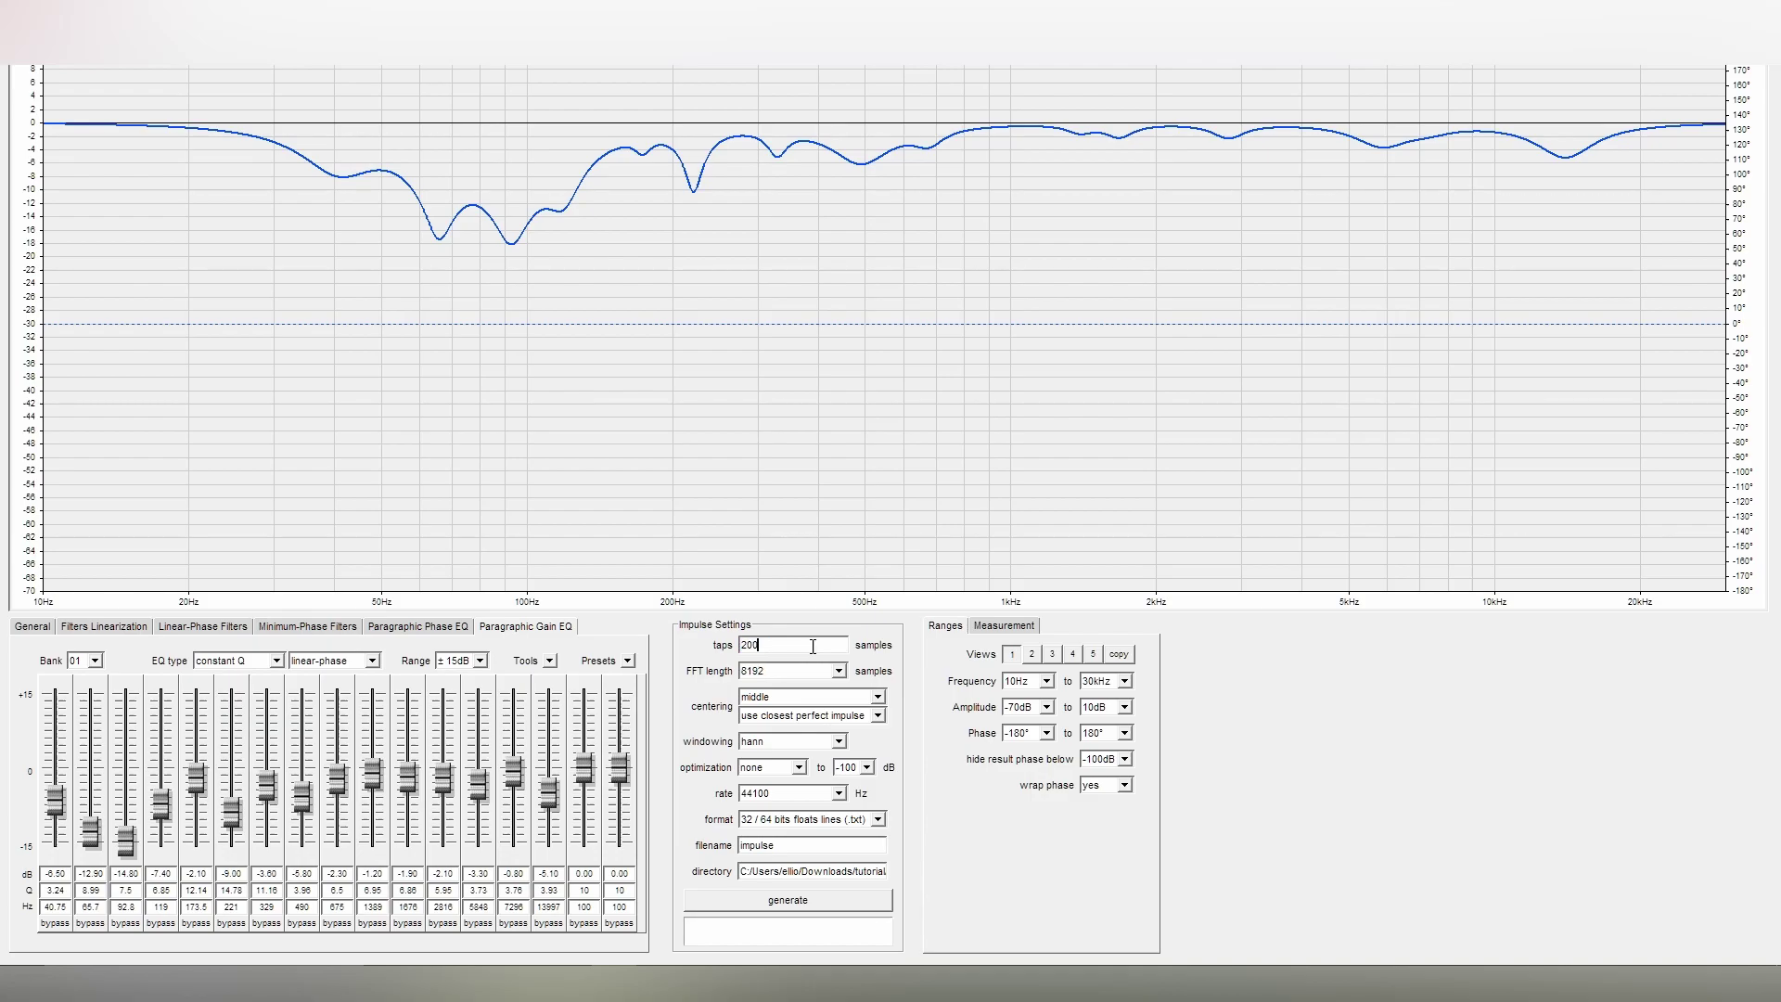
click(820, 908)
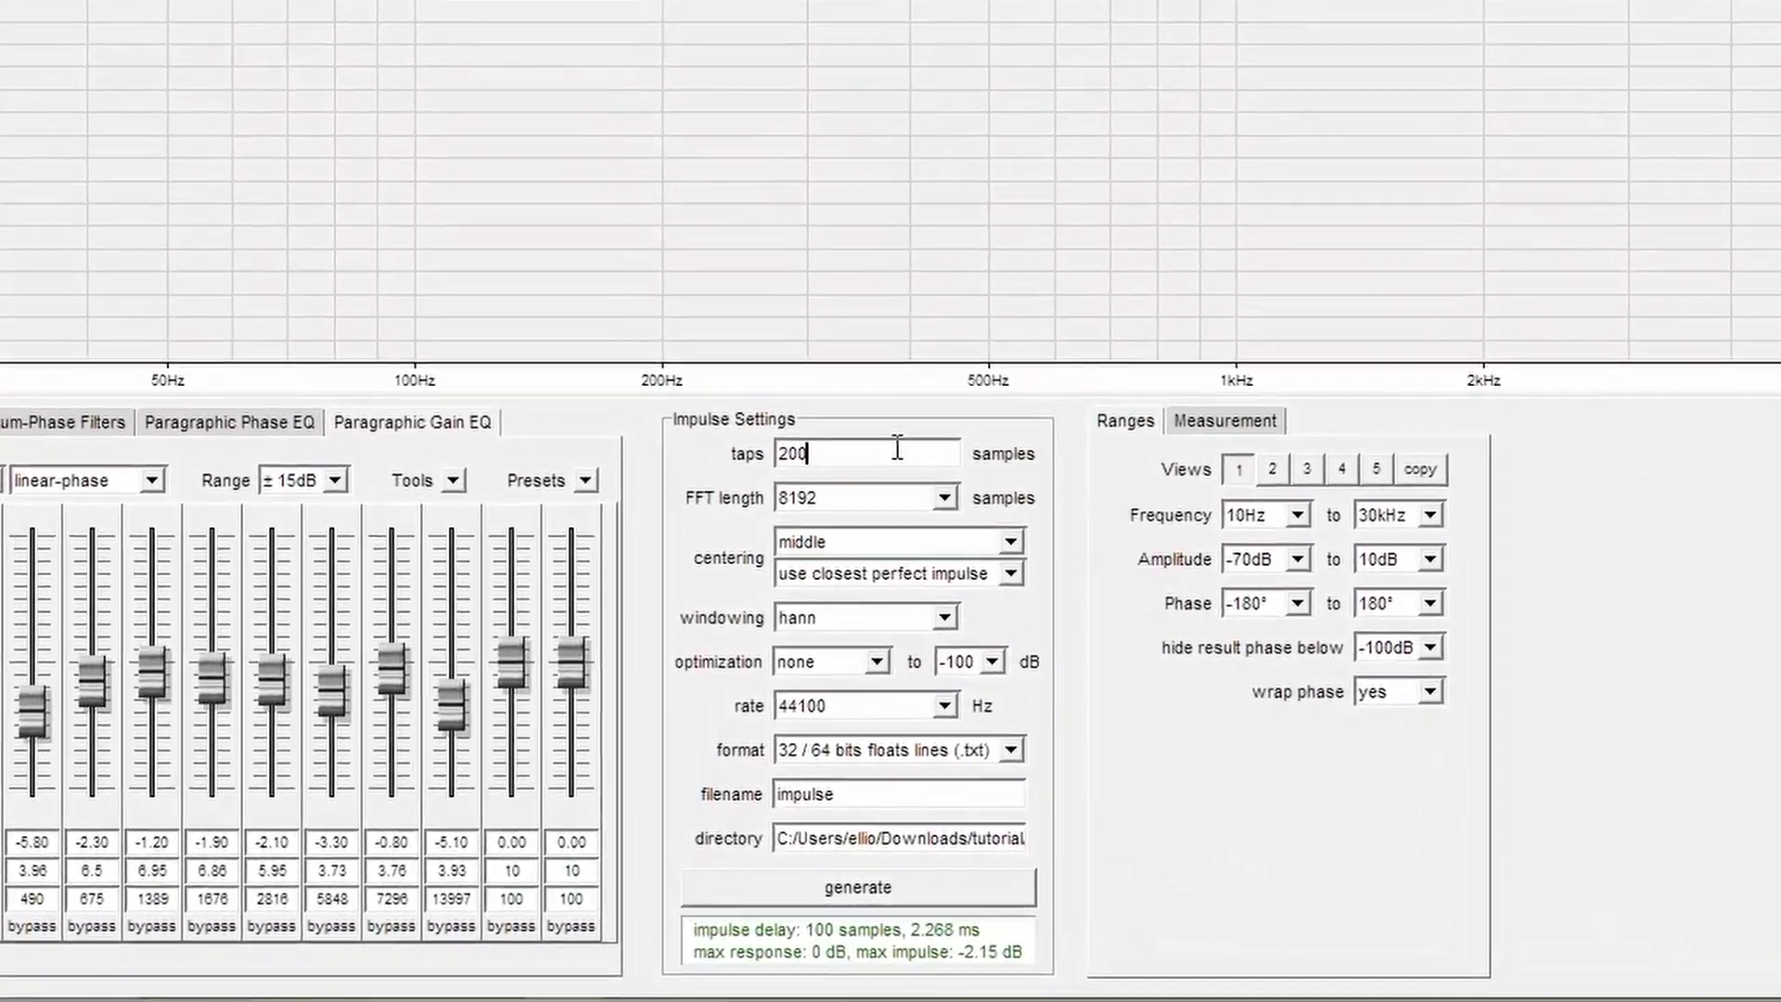
Set optimization to moderate with the -100 dB floor and regenerate the impulse.
click(799, 749)
click(853, 728)
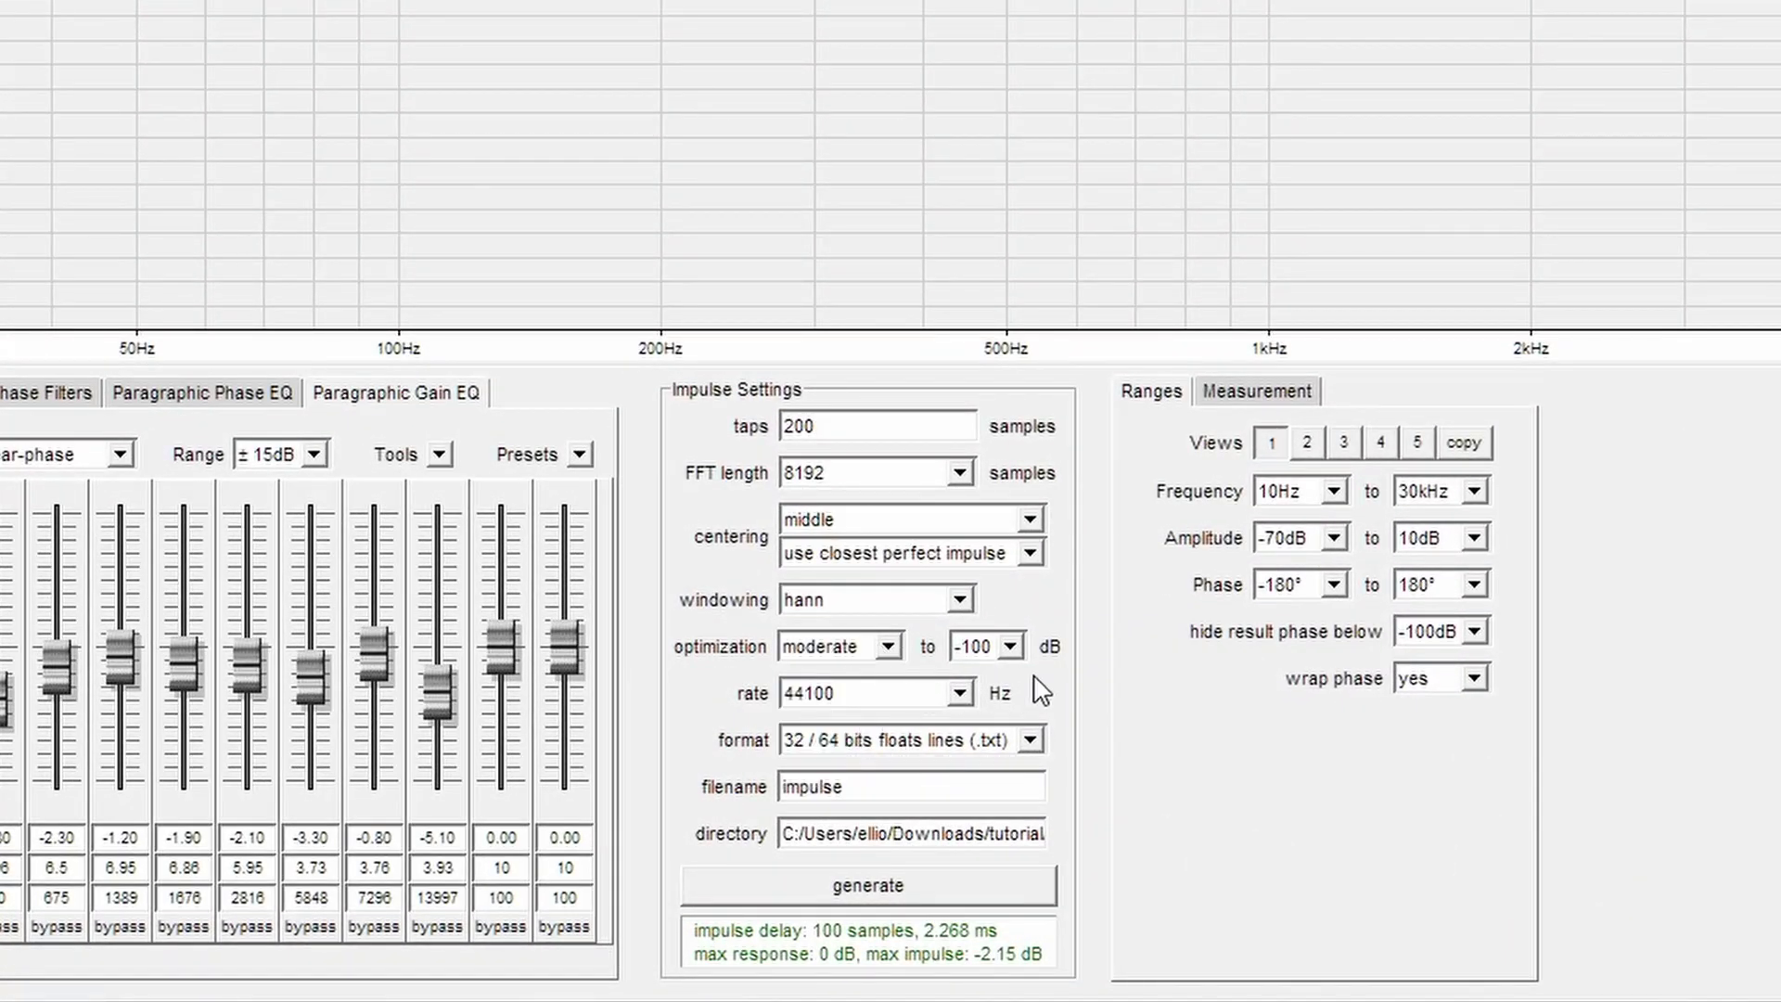
click(1011, 646)
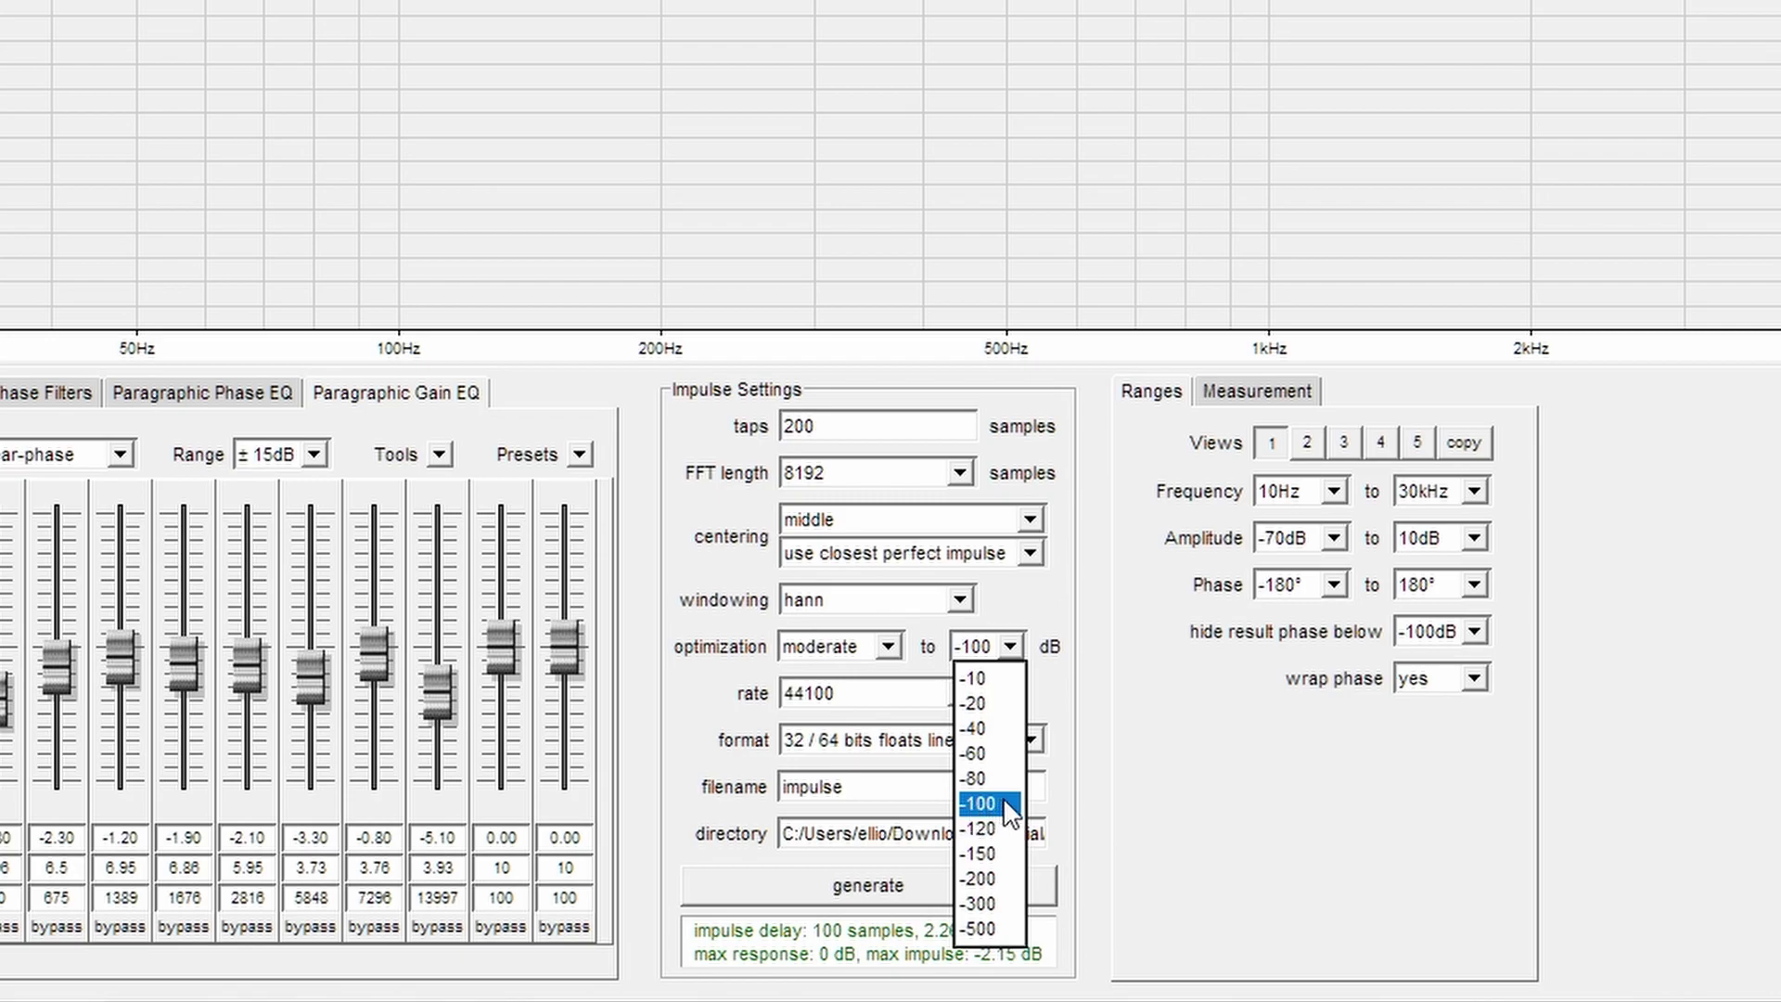
click(1009, 646)
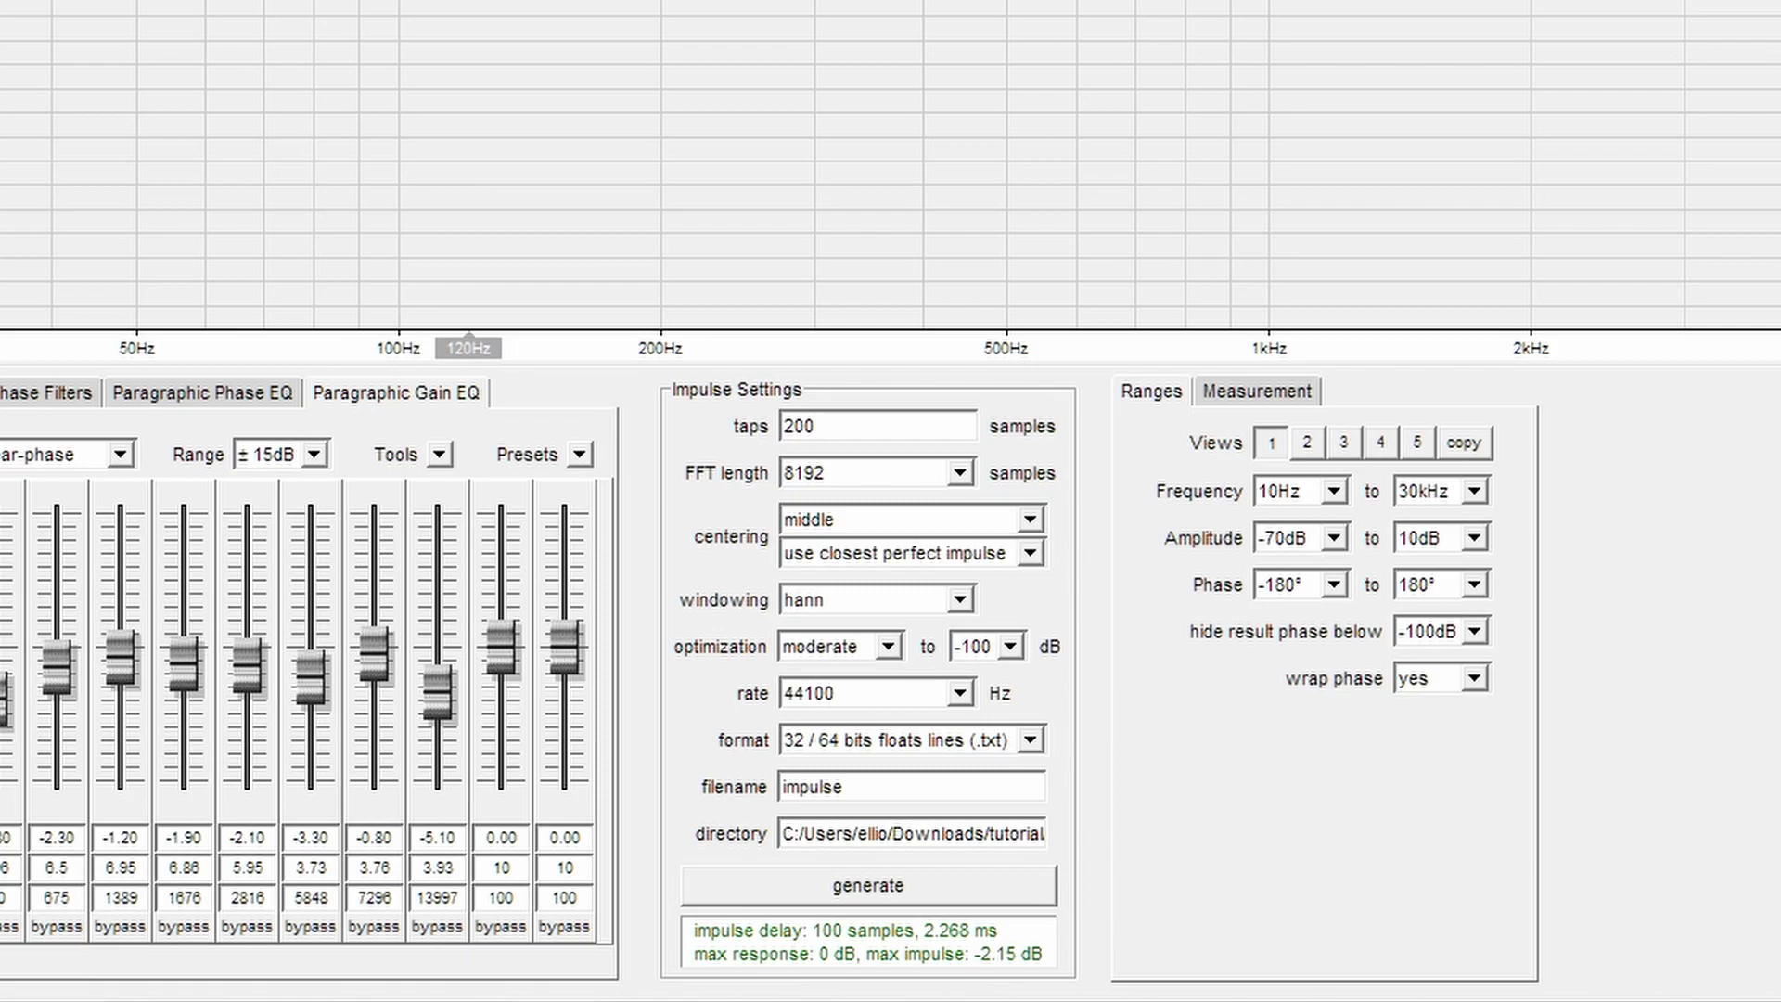
click(834, 888)
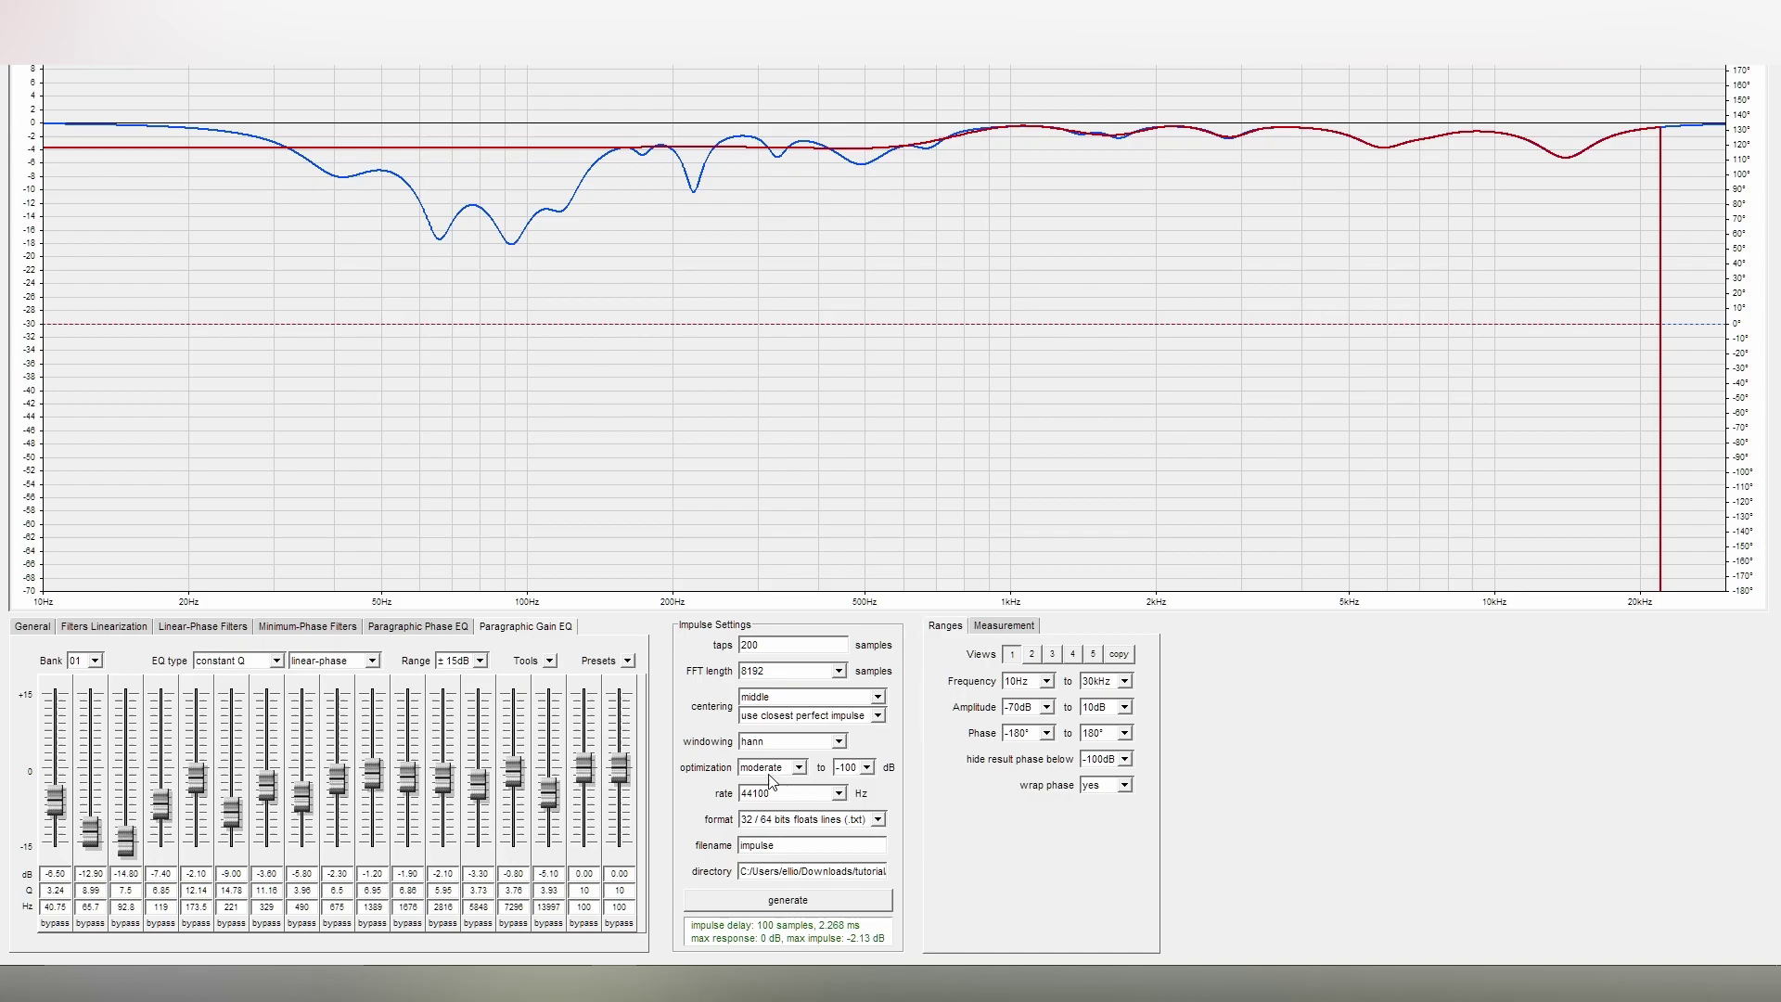
Generate the impulse with optimization off, then again with moderate optimization.
click(779, 770)
click(770, 781)
click(767, 900)
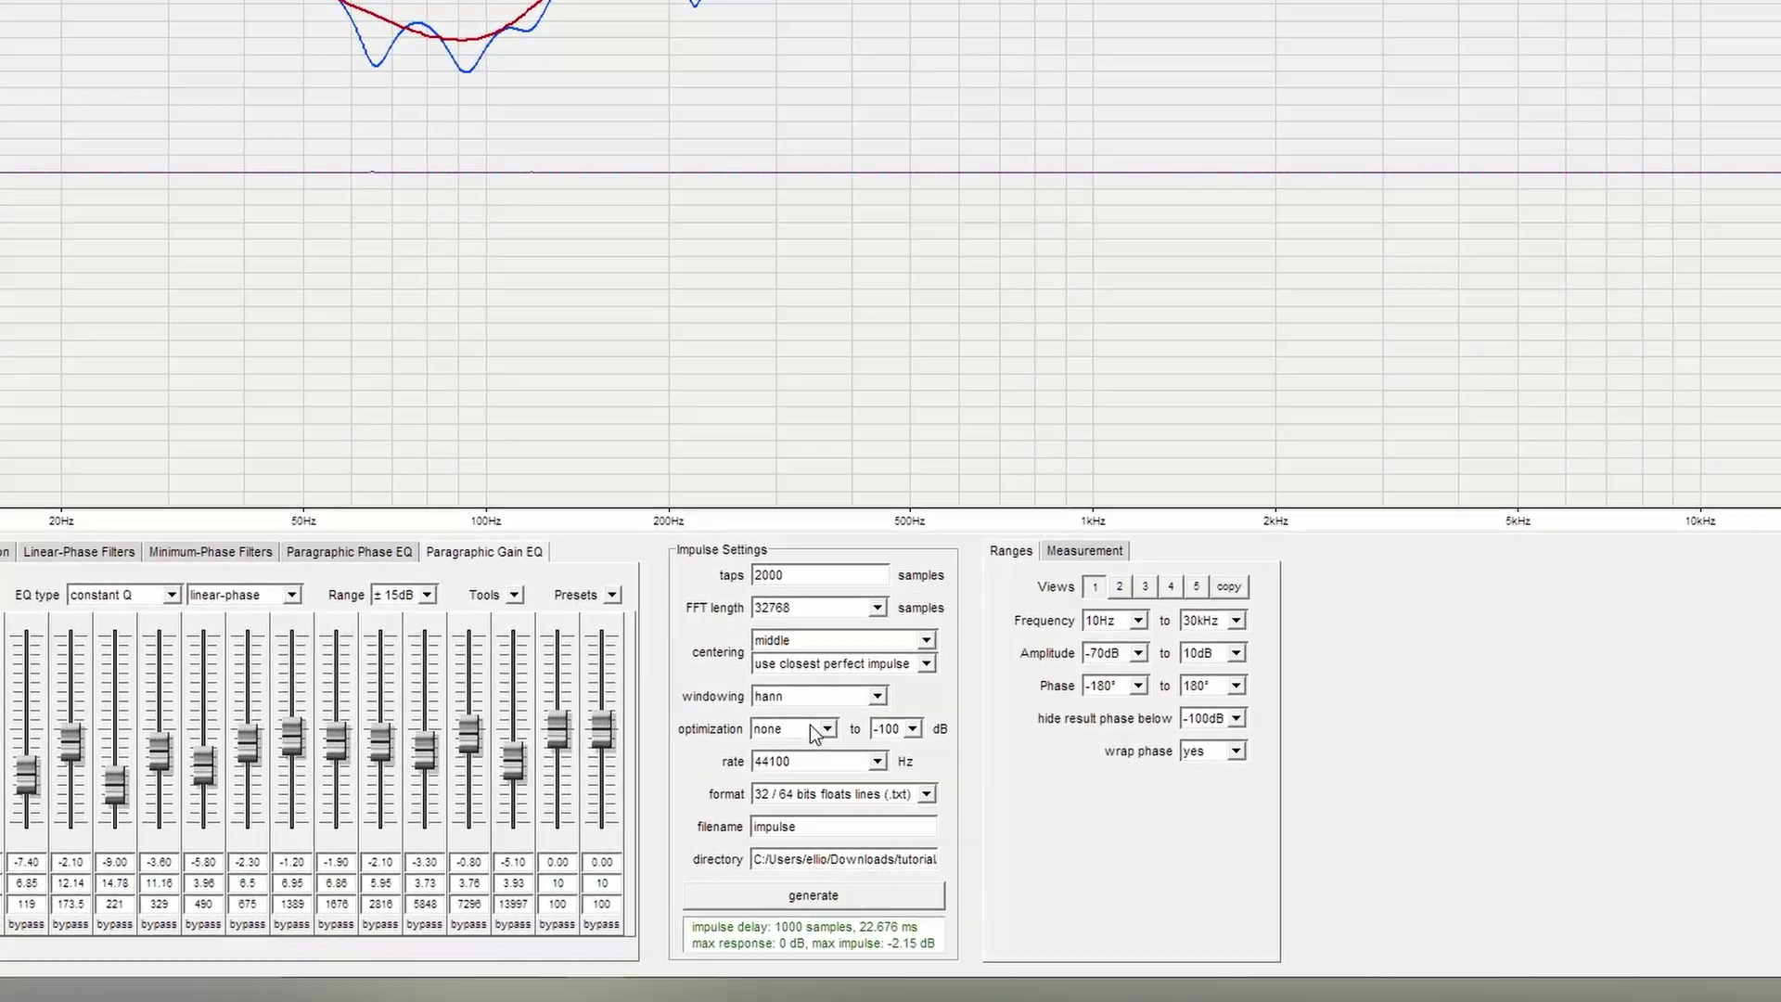
click(786, 766)
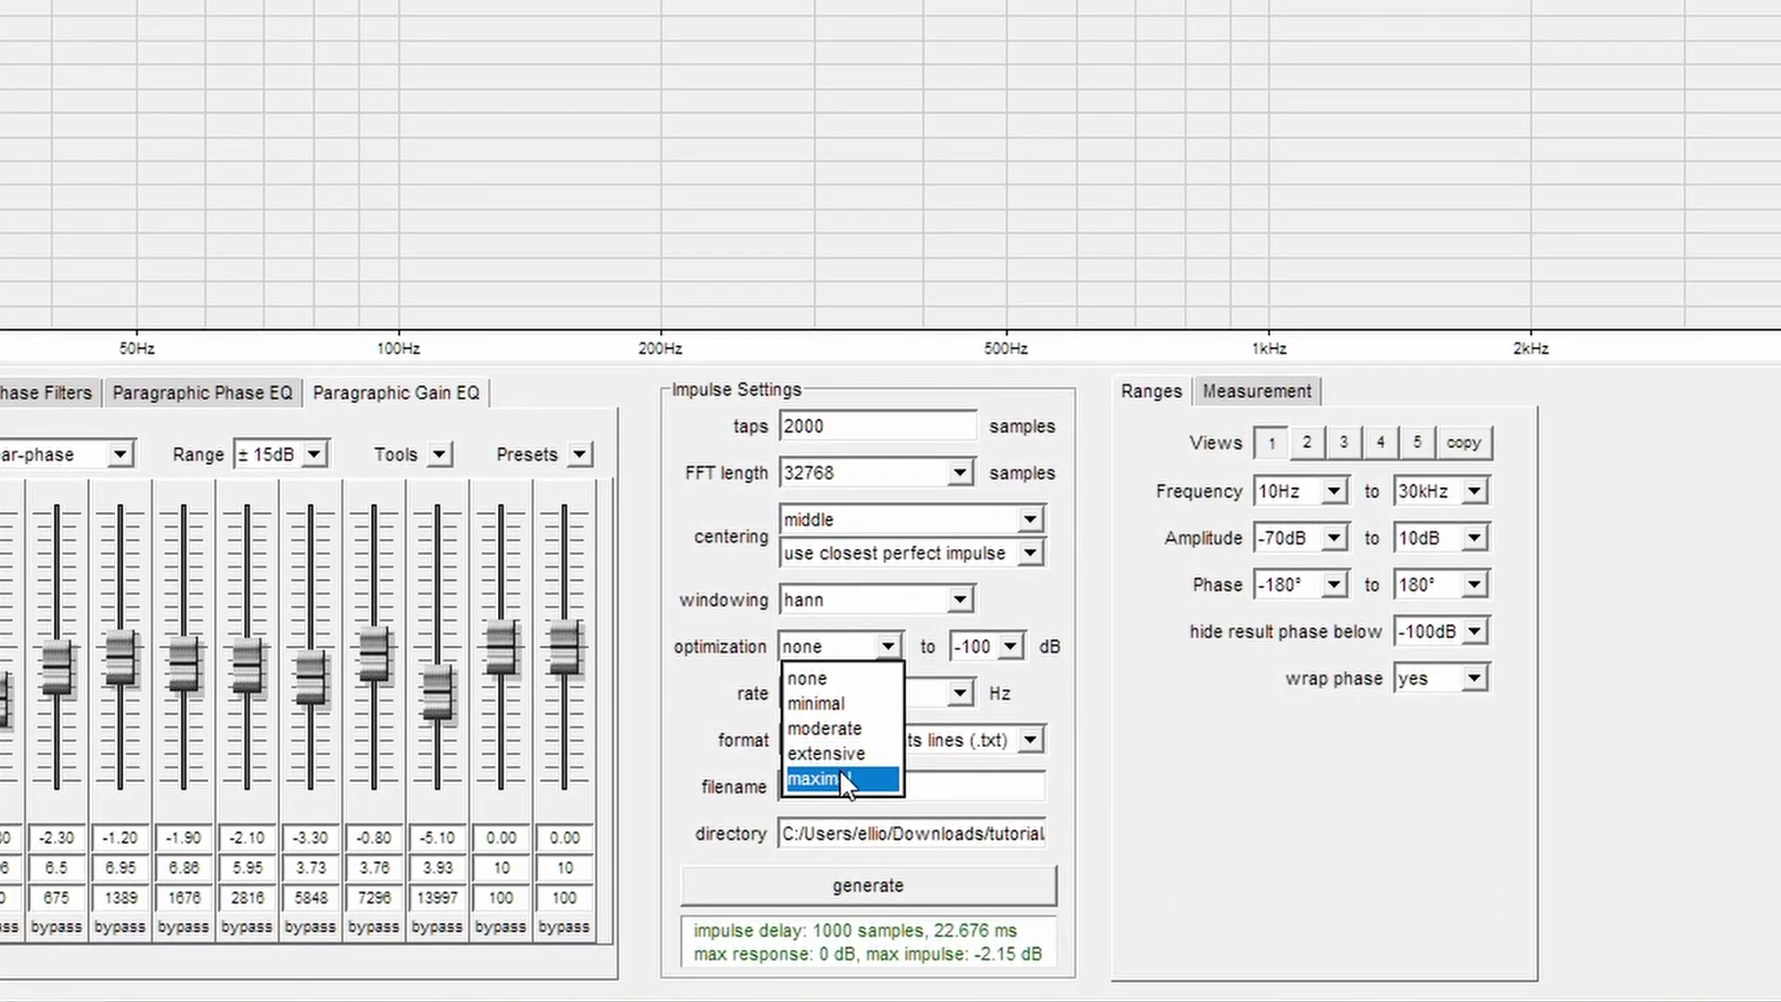
click(827, 729)
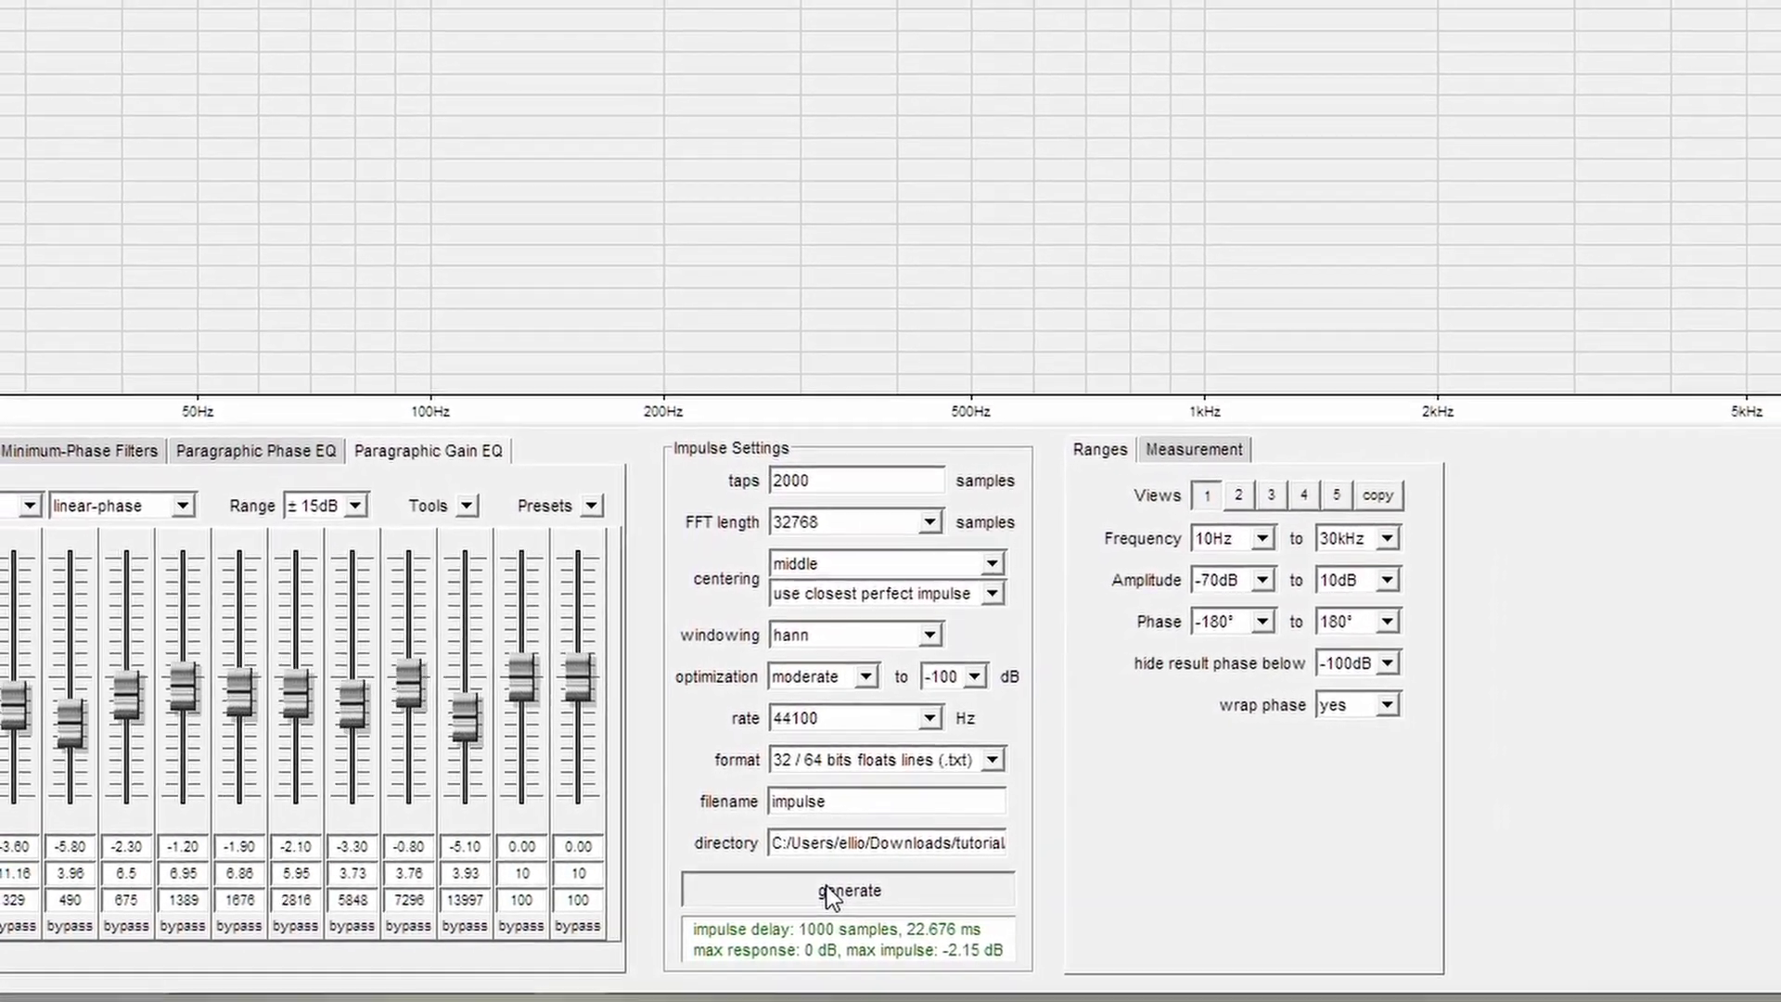
click(840, 875)
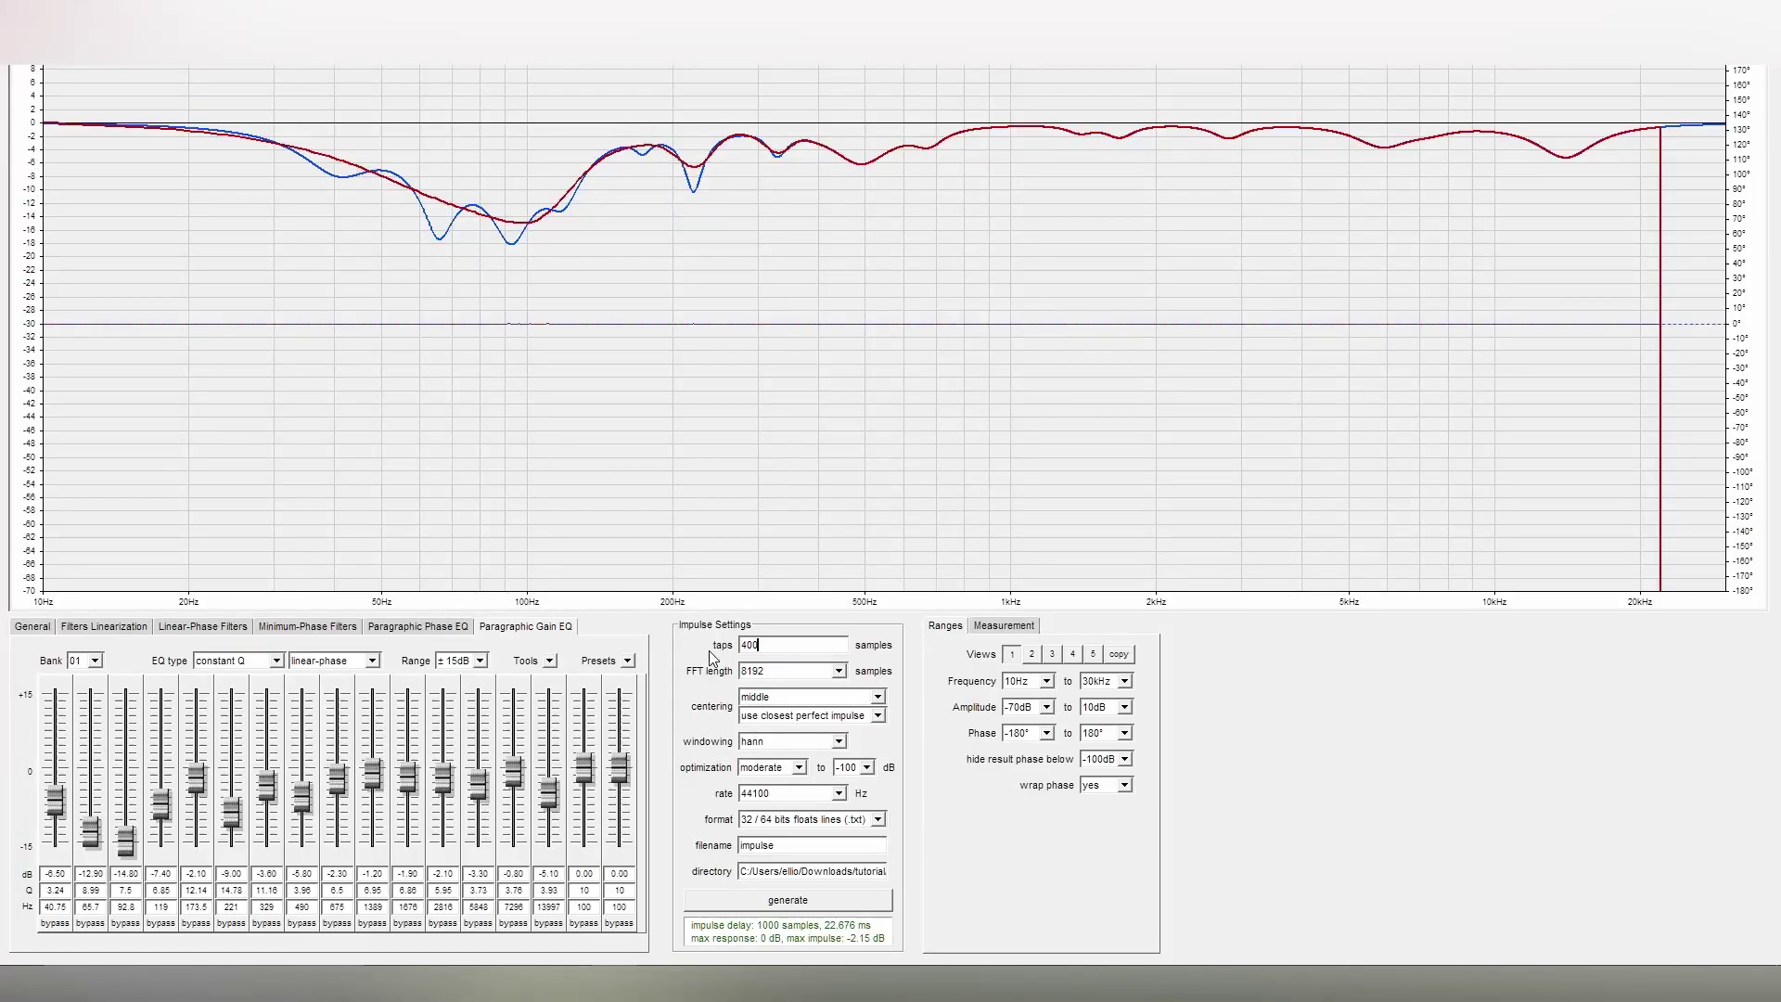
Regenerate without optimization, then switch back to moderate and generate the correction.
click(784, 768)
click(762, 781)
click(782, 902)
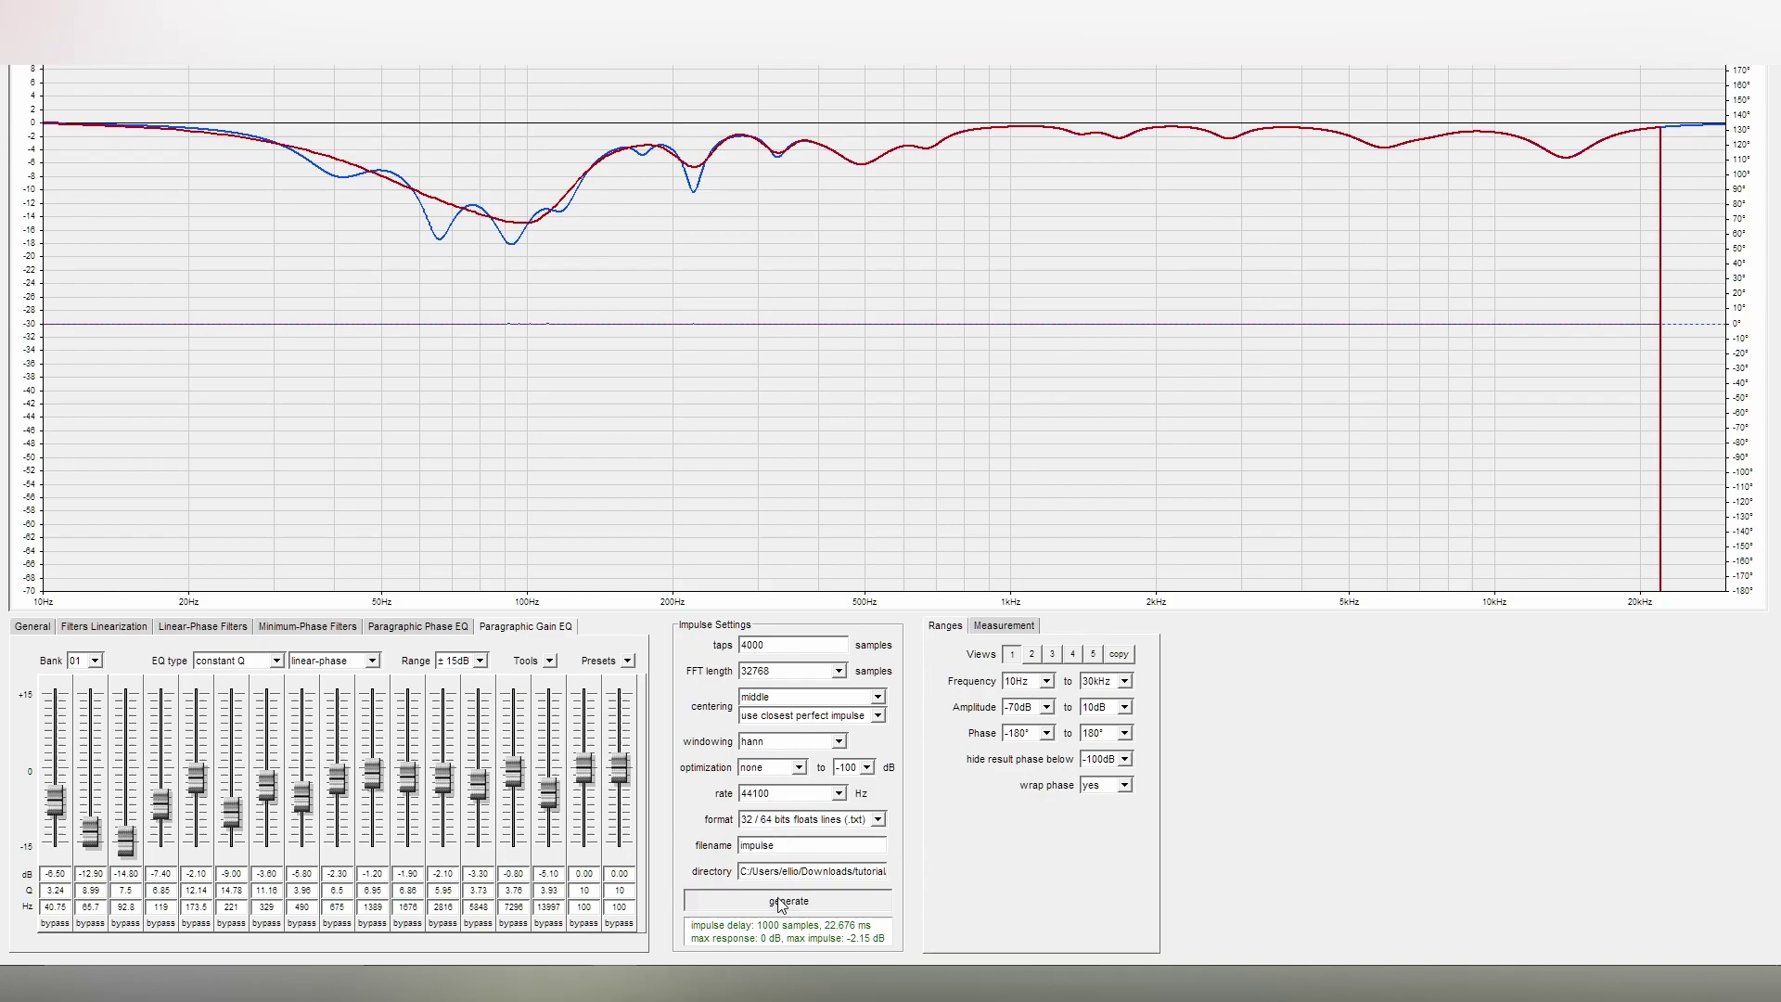
click(774, 769)
click(771, 814)
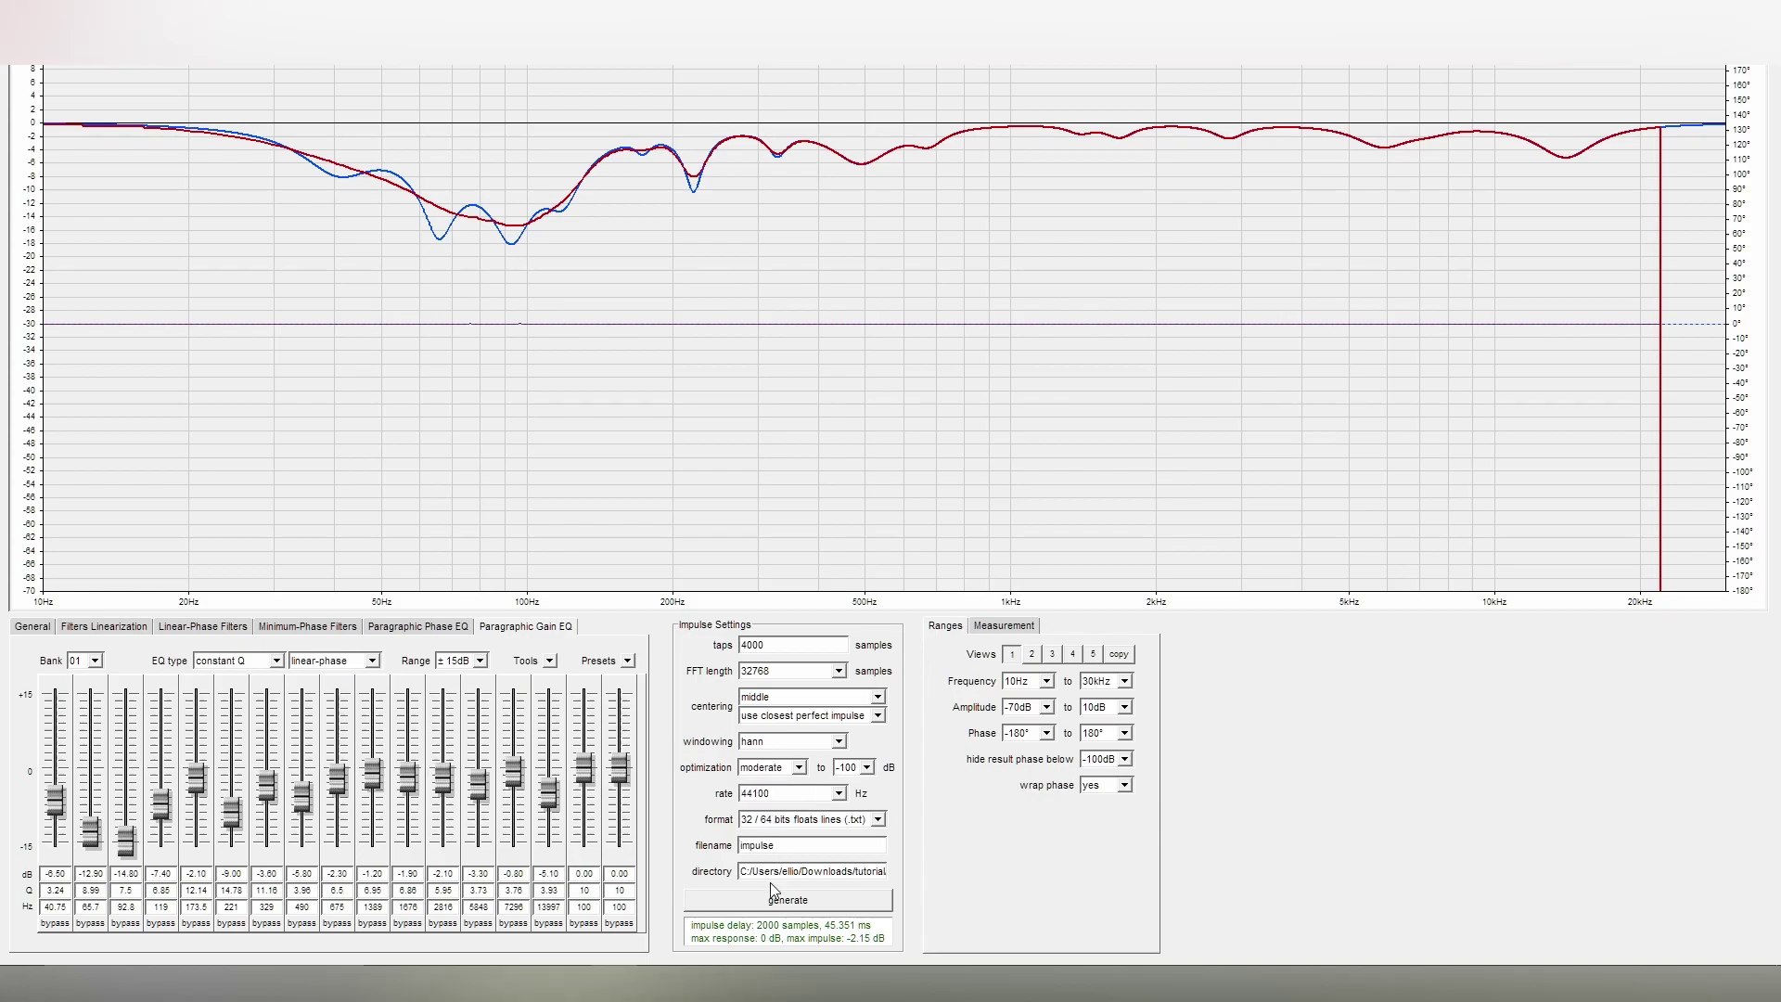
click(775, 900)
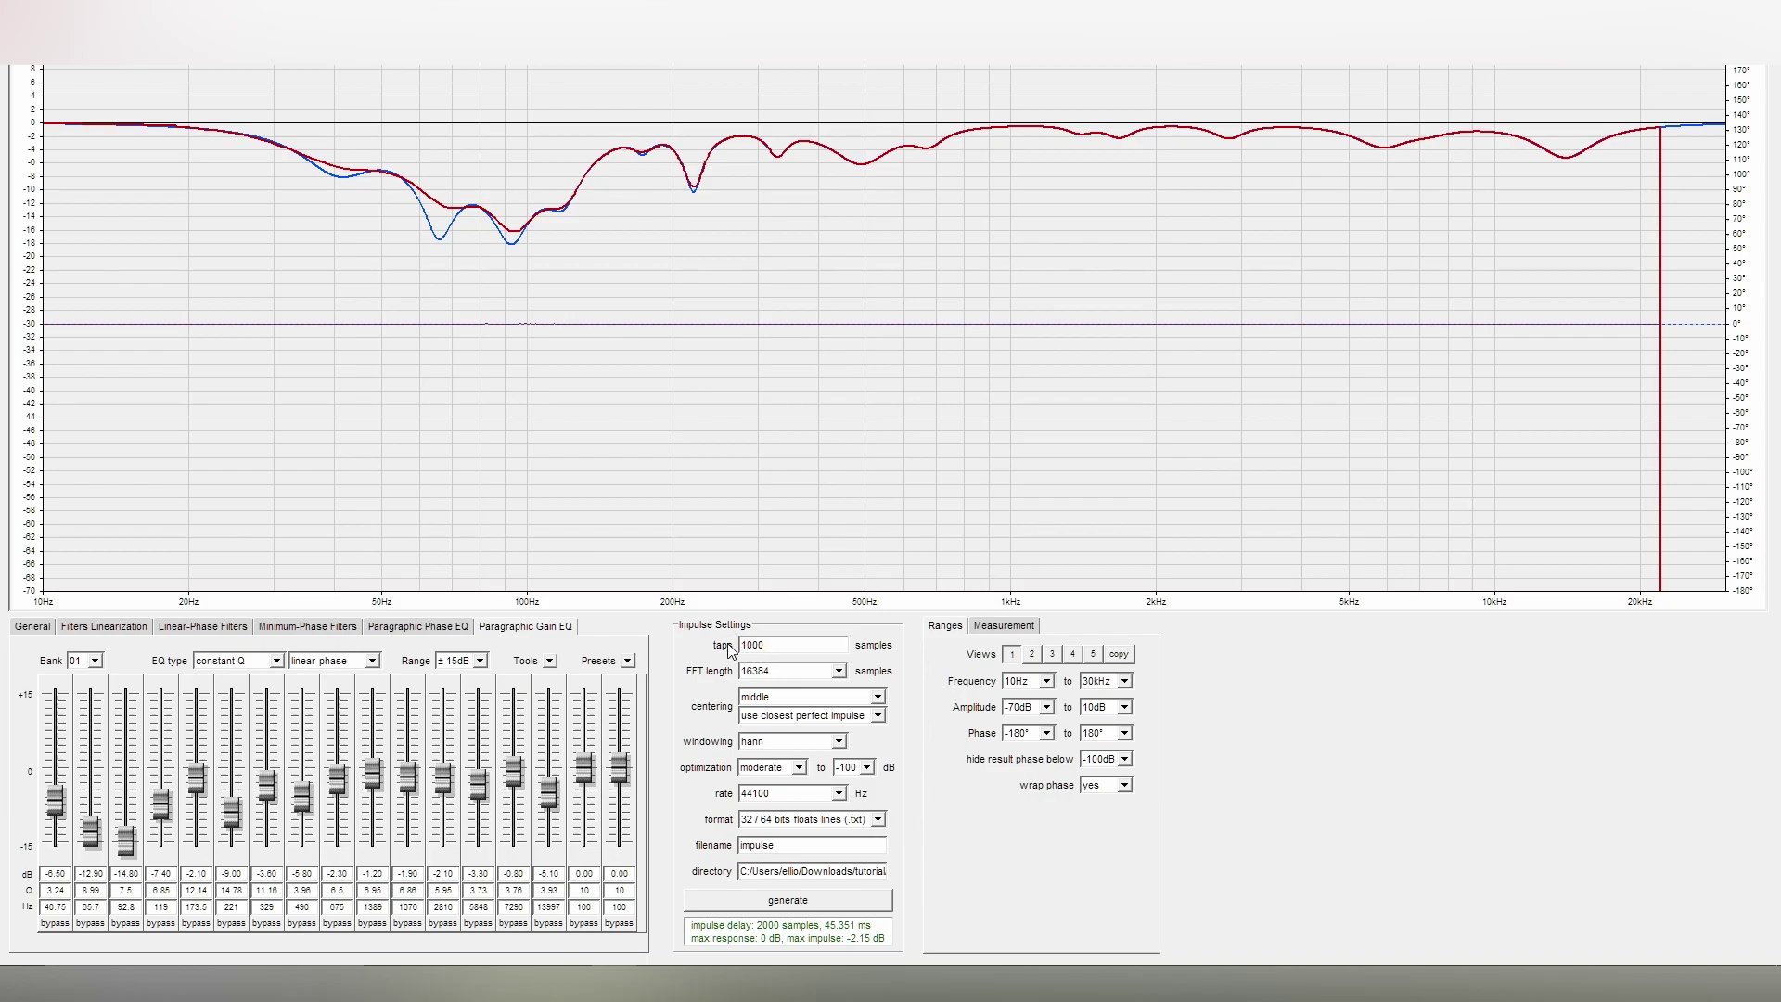
text(0)
click(742, 907)
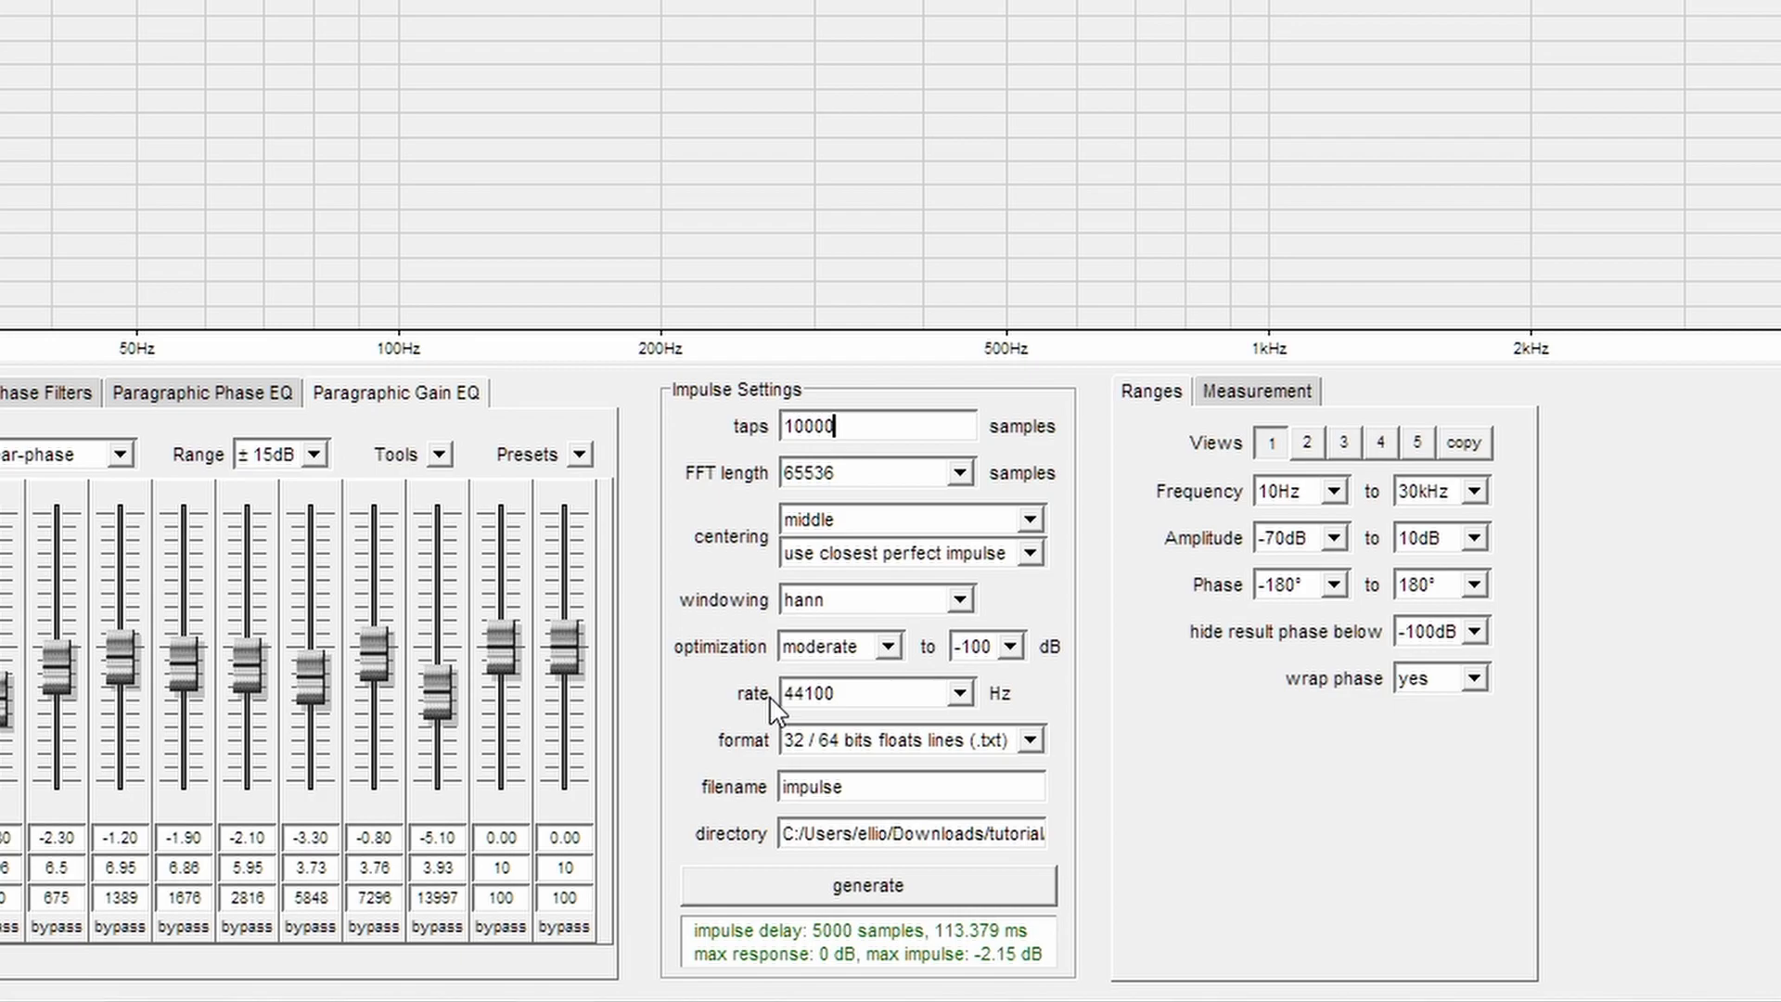
Change the impulse sample rate from 44100 Hz to 192 kHz.
click(959, 696)
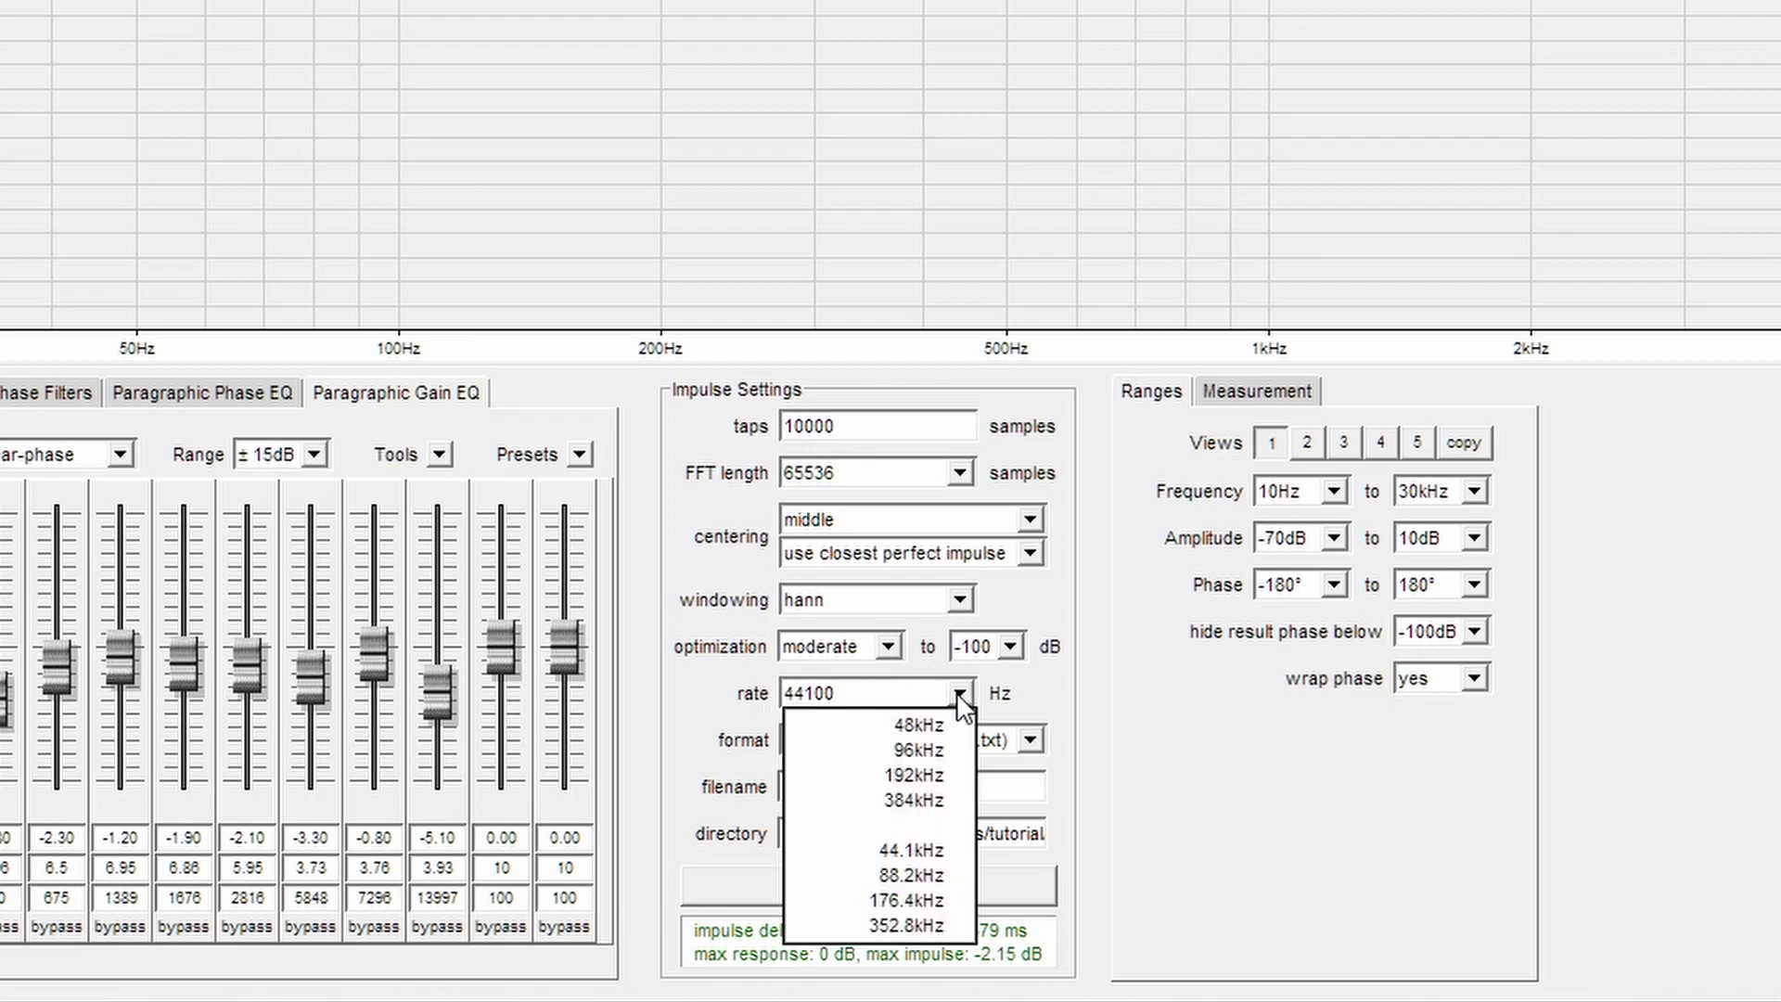
click(959, 696)
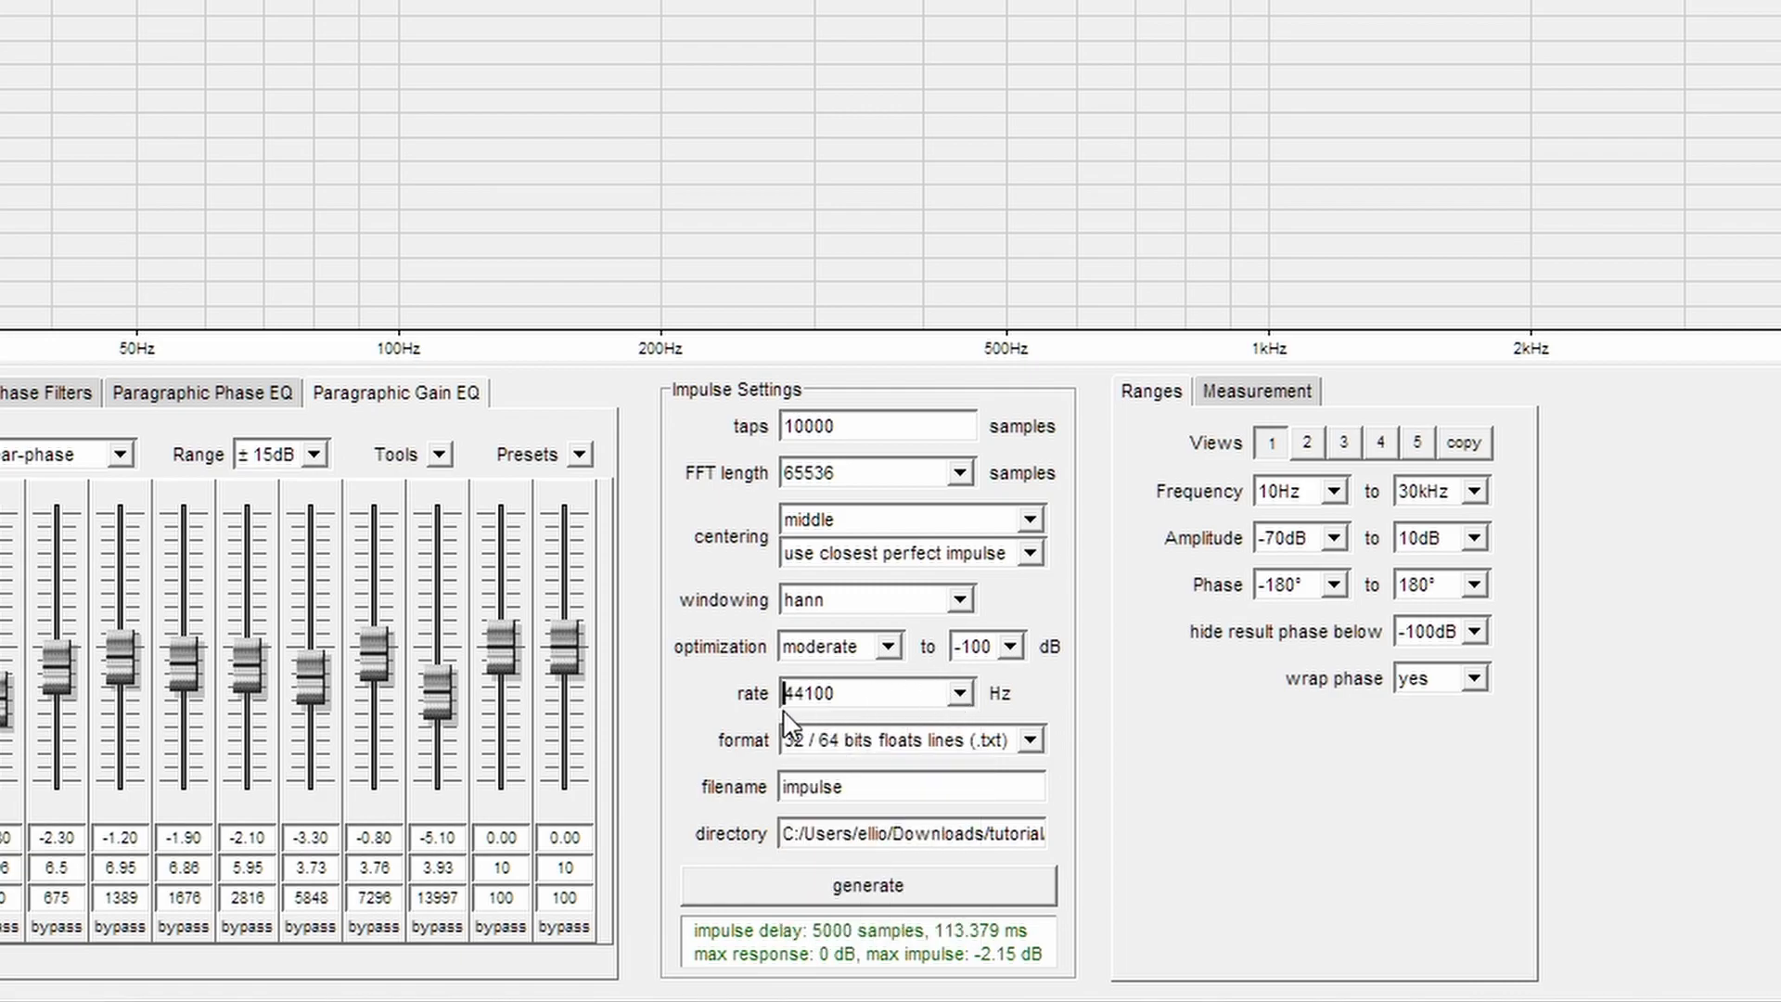
click(961, 693)
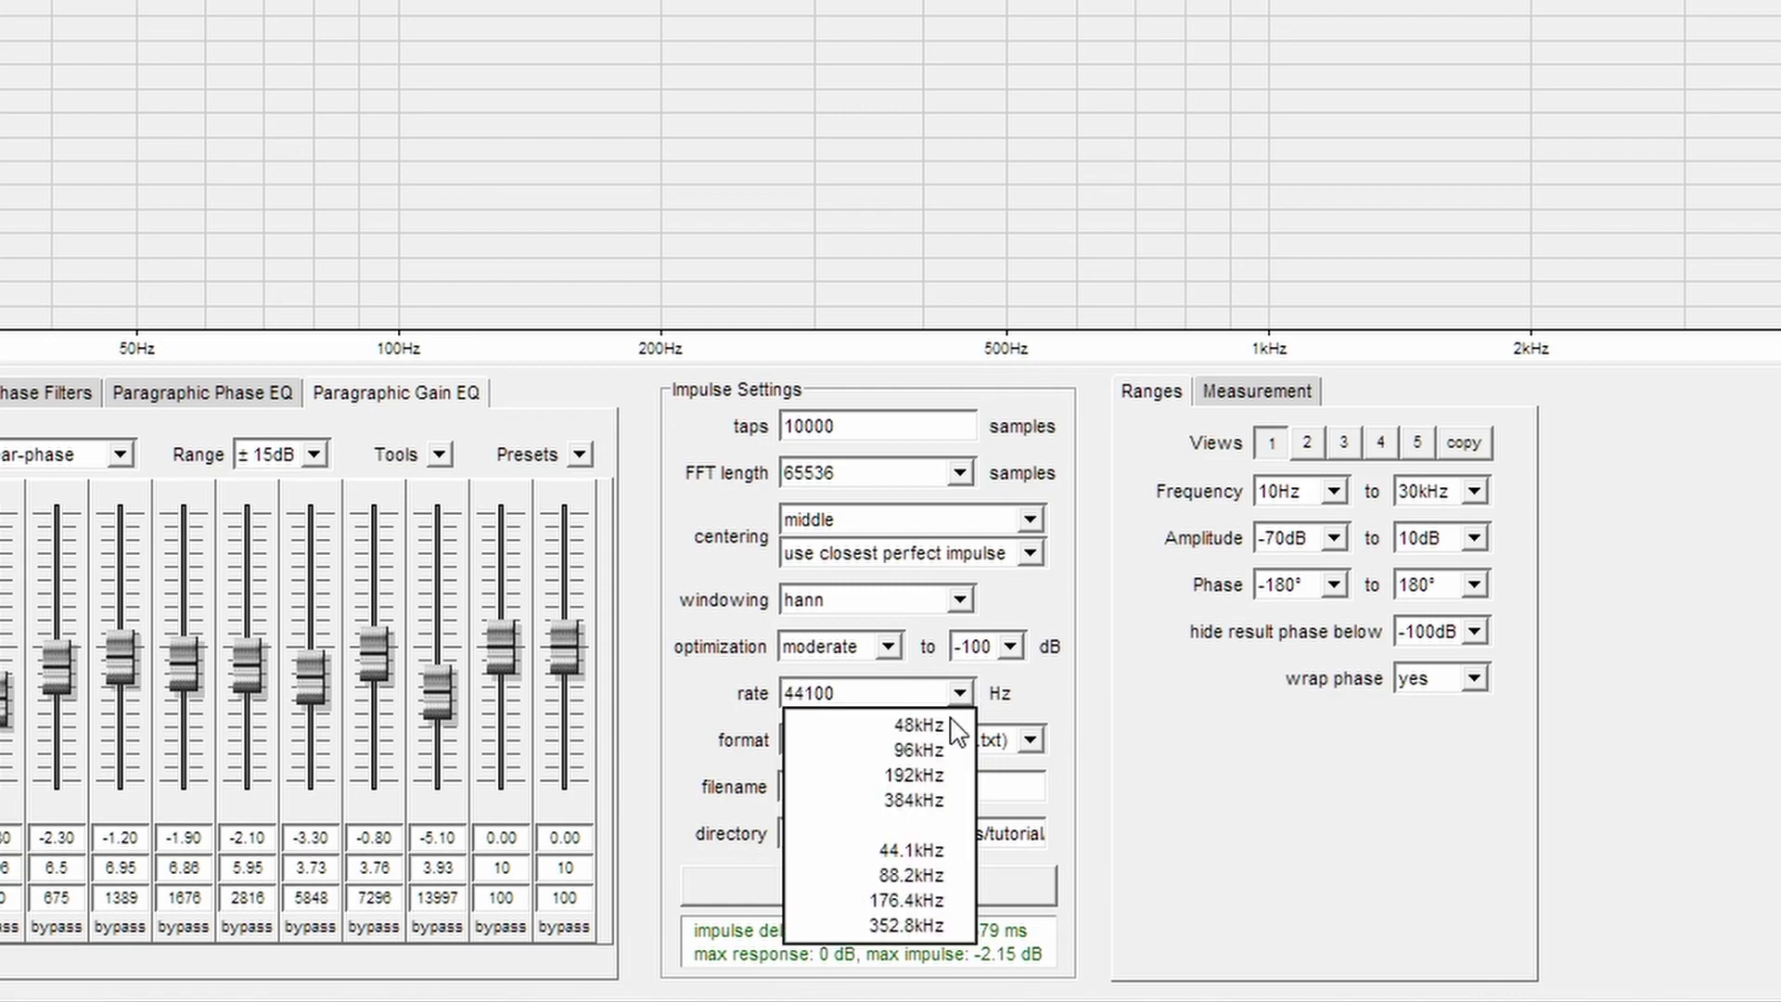
click(875, 777)
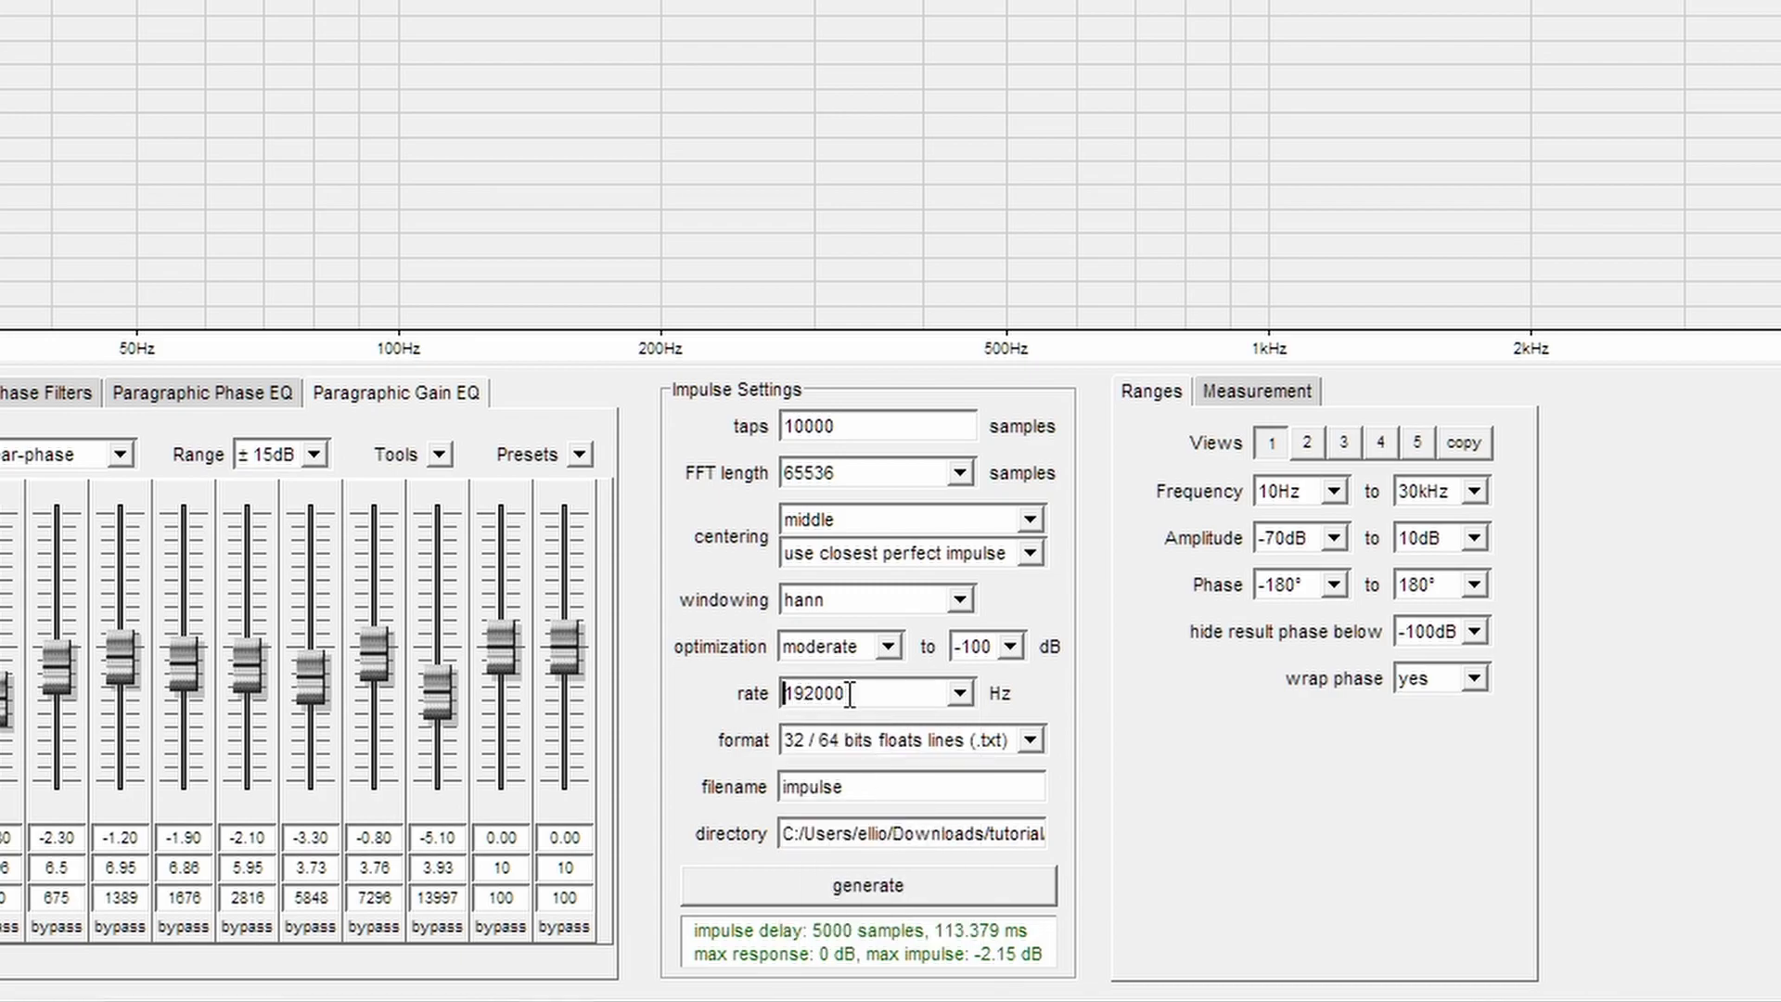
drag(846, 429, 751, 417)
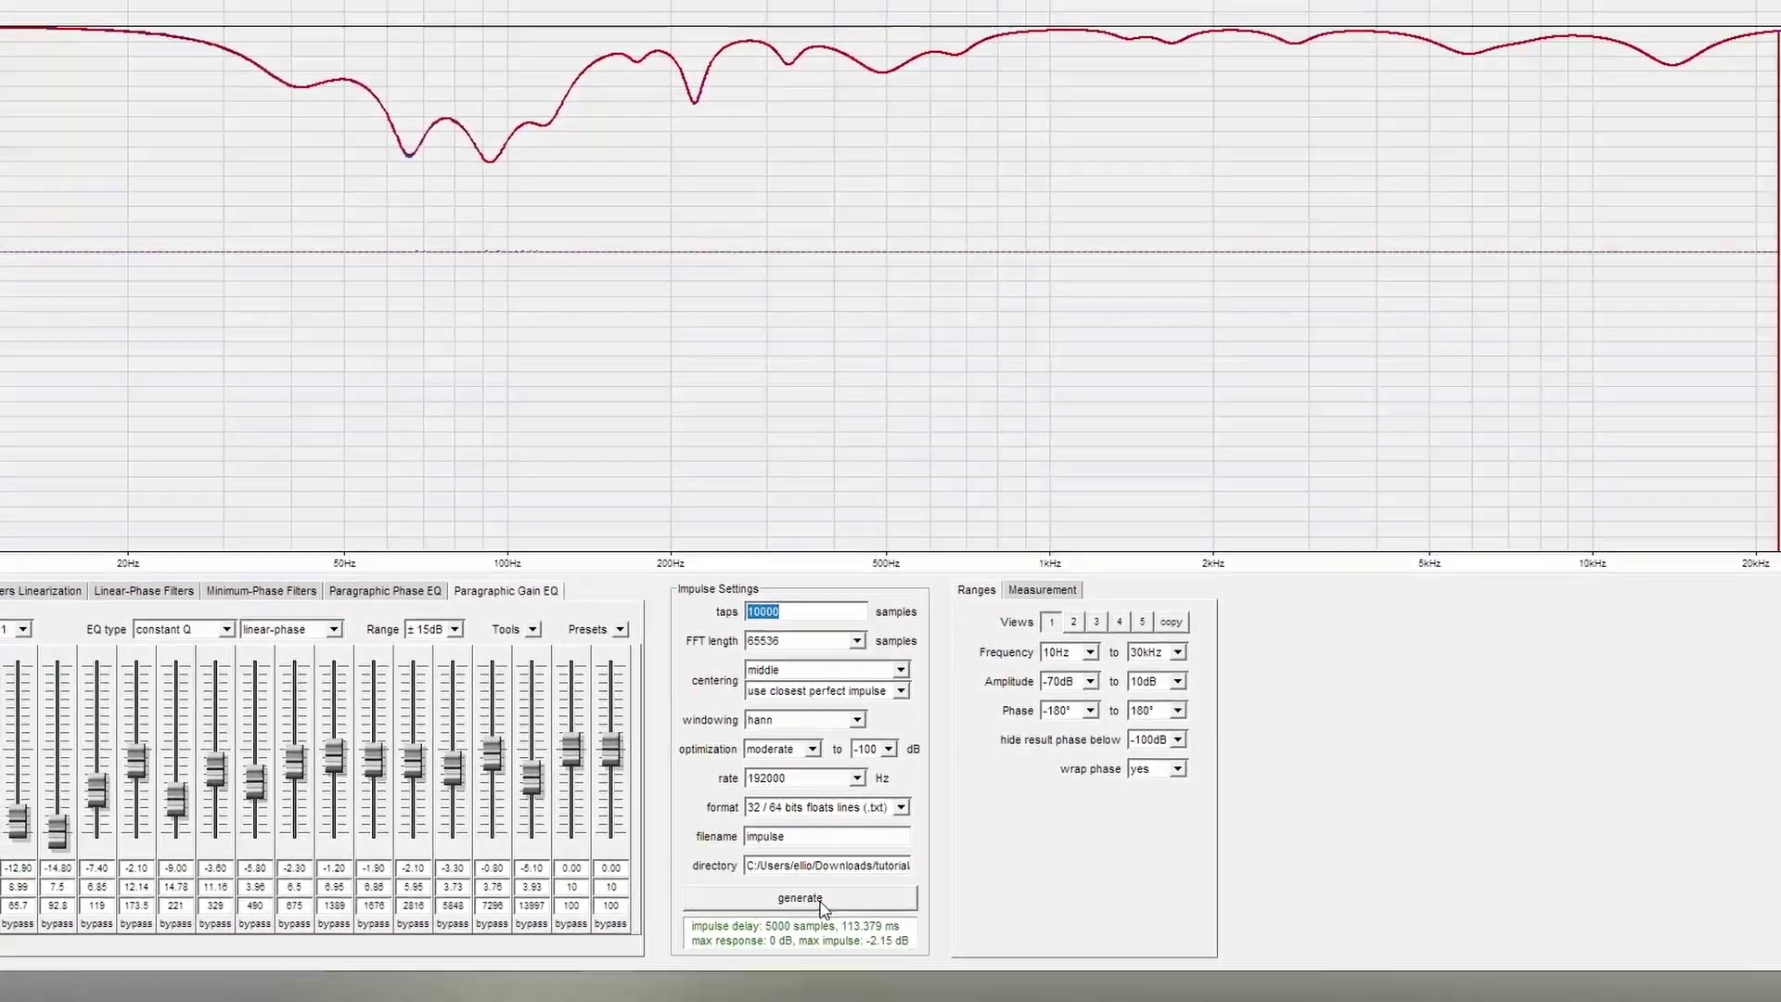
Generate at 192 kHz, then set 20000 taps (131072 FFT) and regenerate.
click(820, 904)
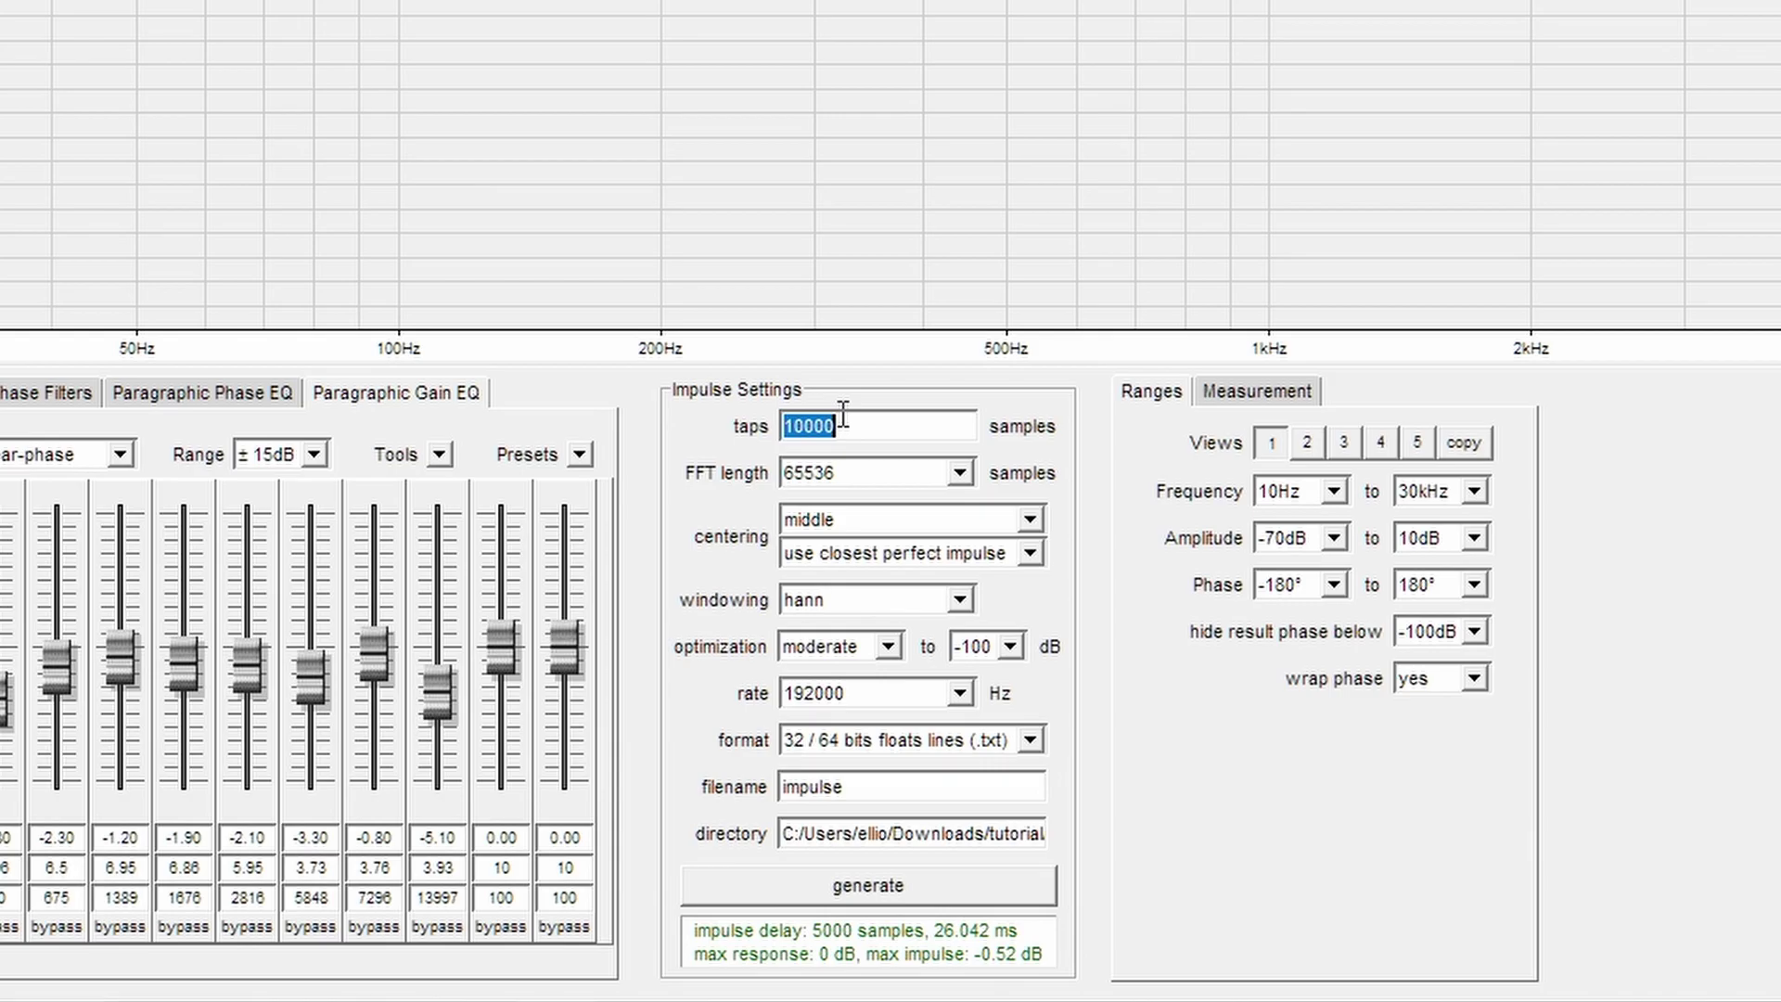
text(20000)
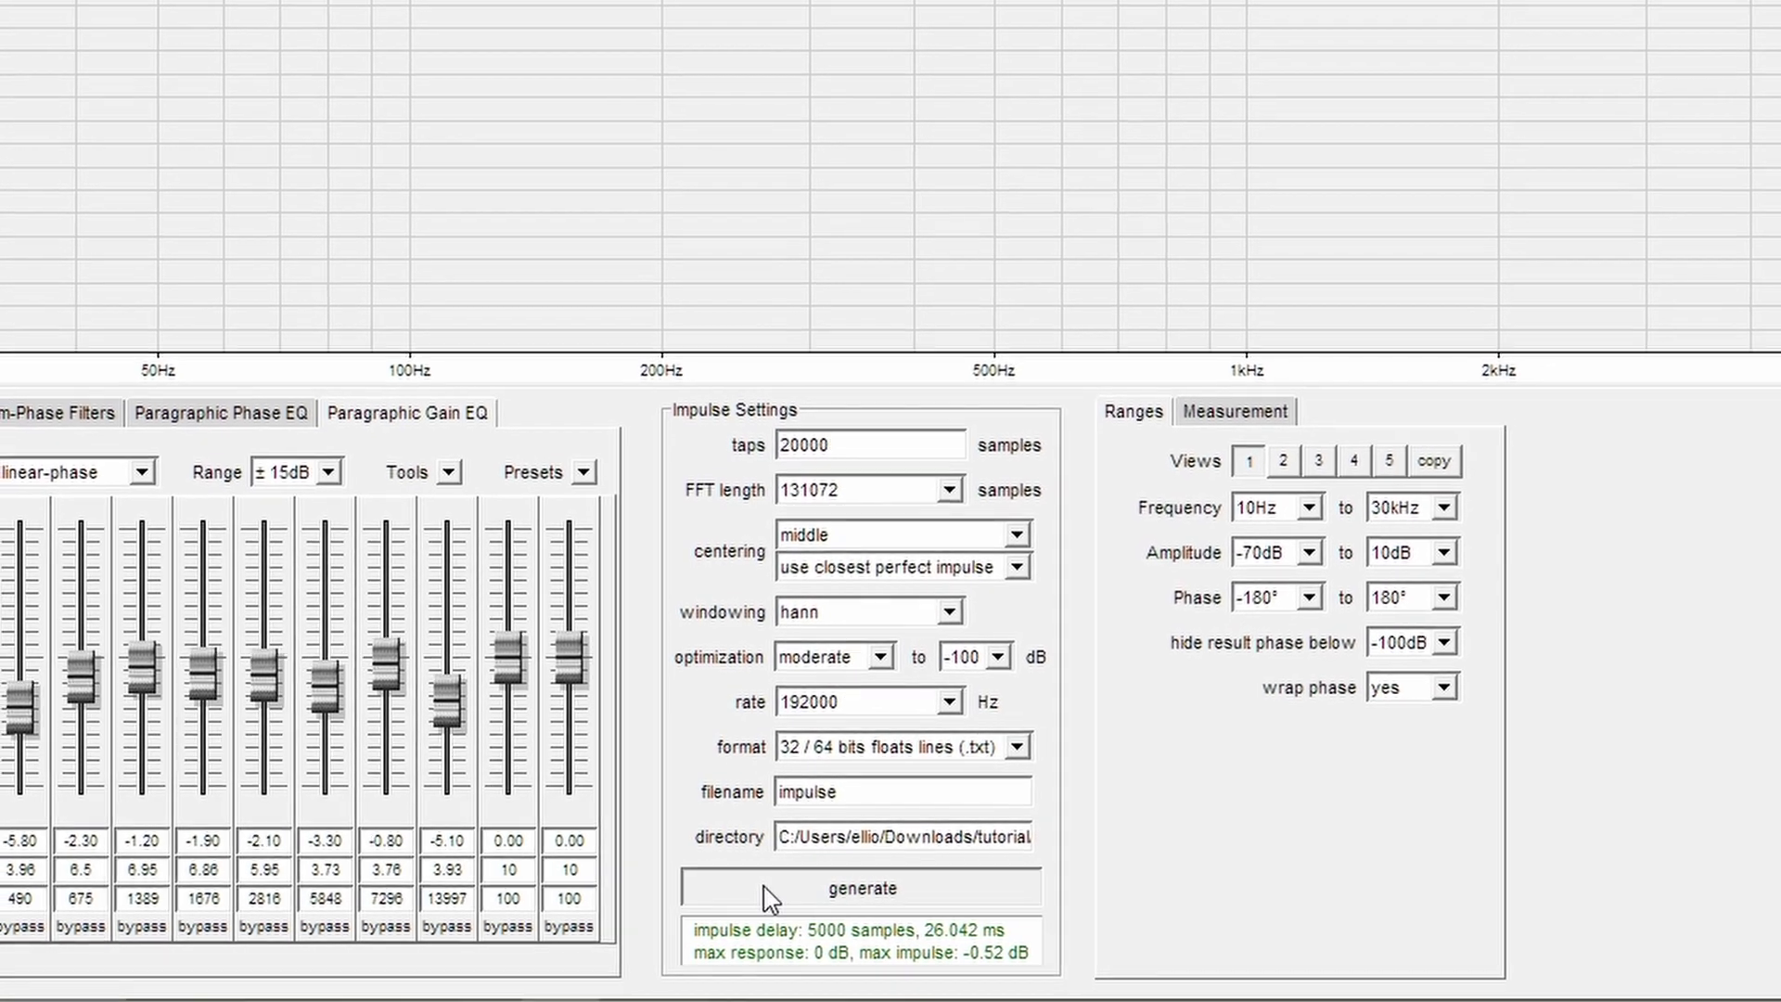
key(Return)
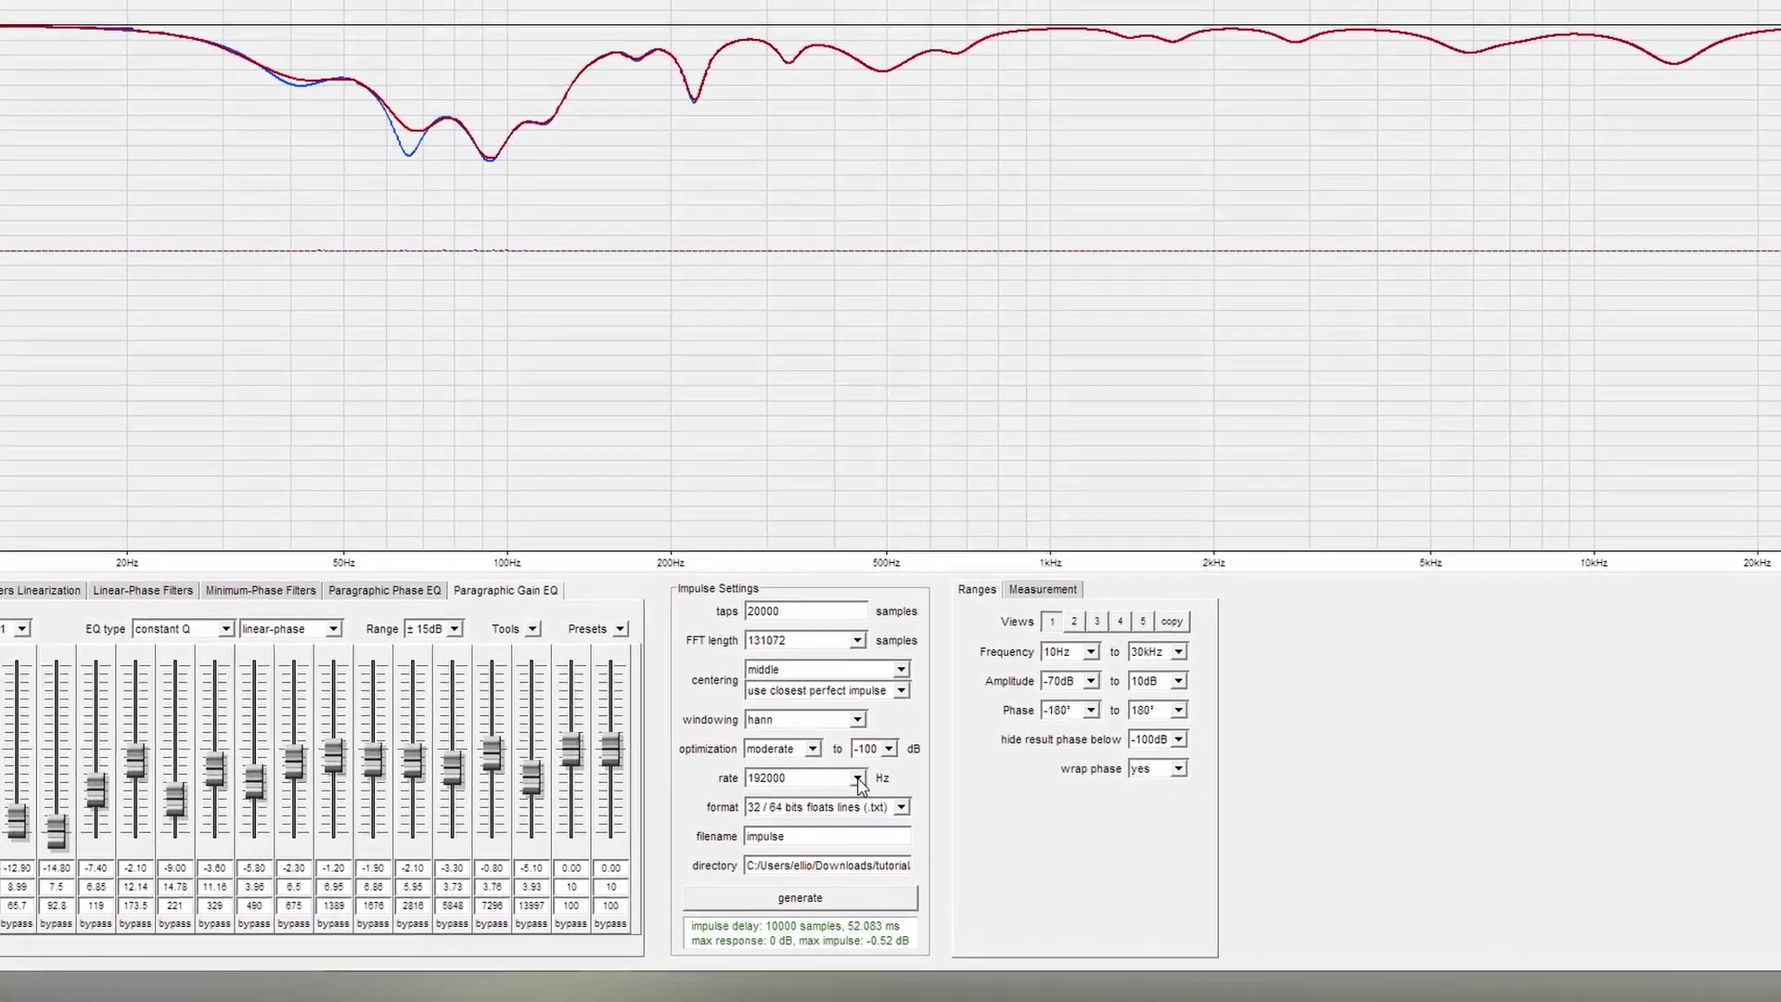
click(838, 793)
click(742, 794)
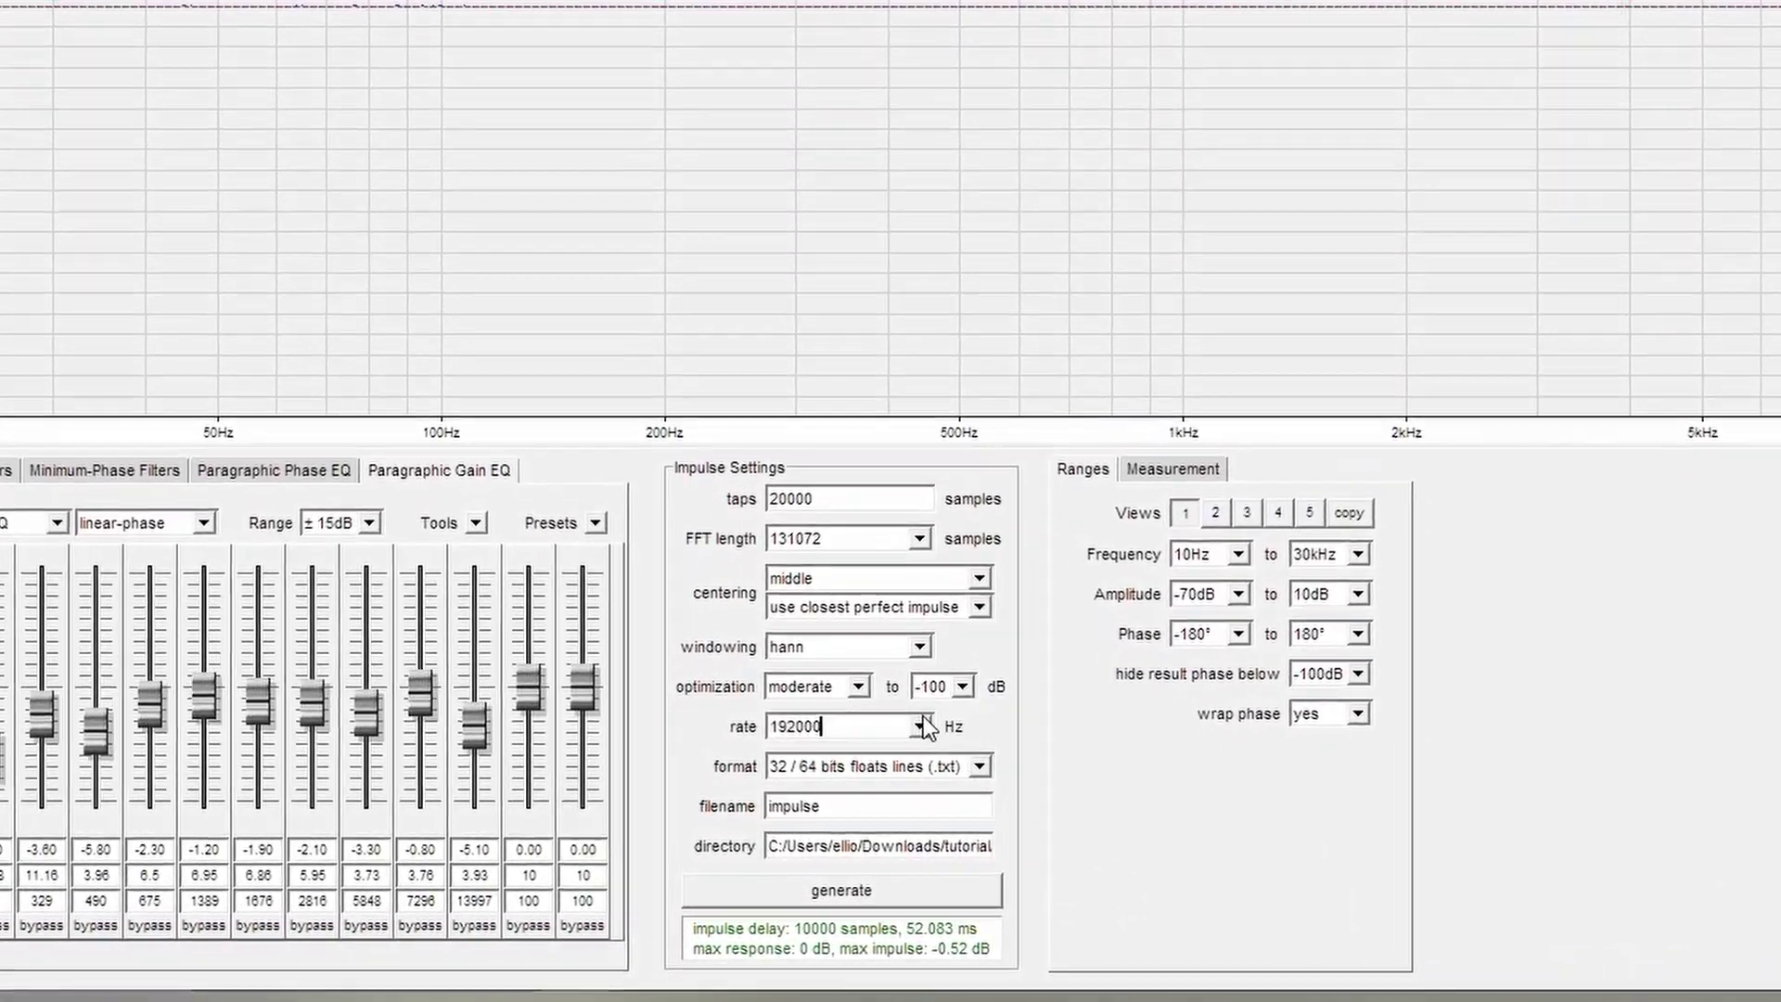
click(882, 757)
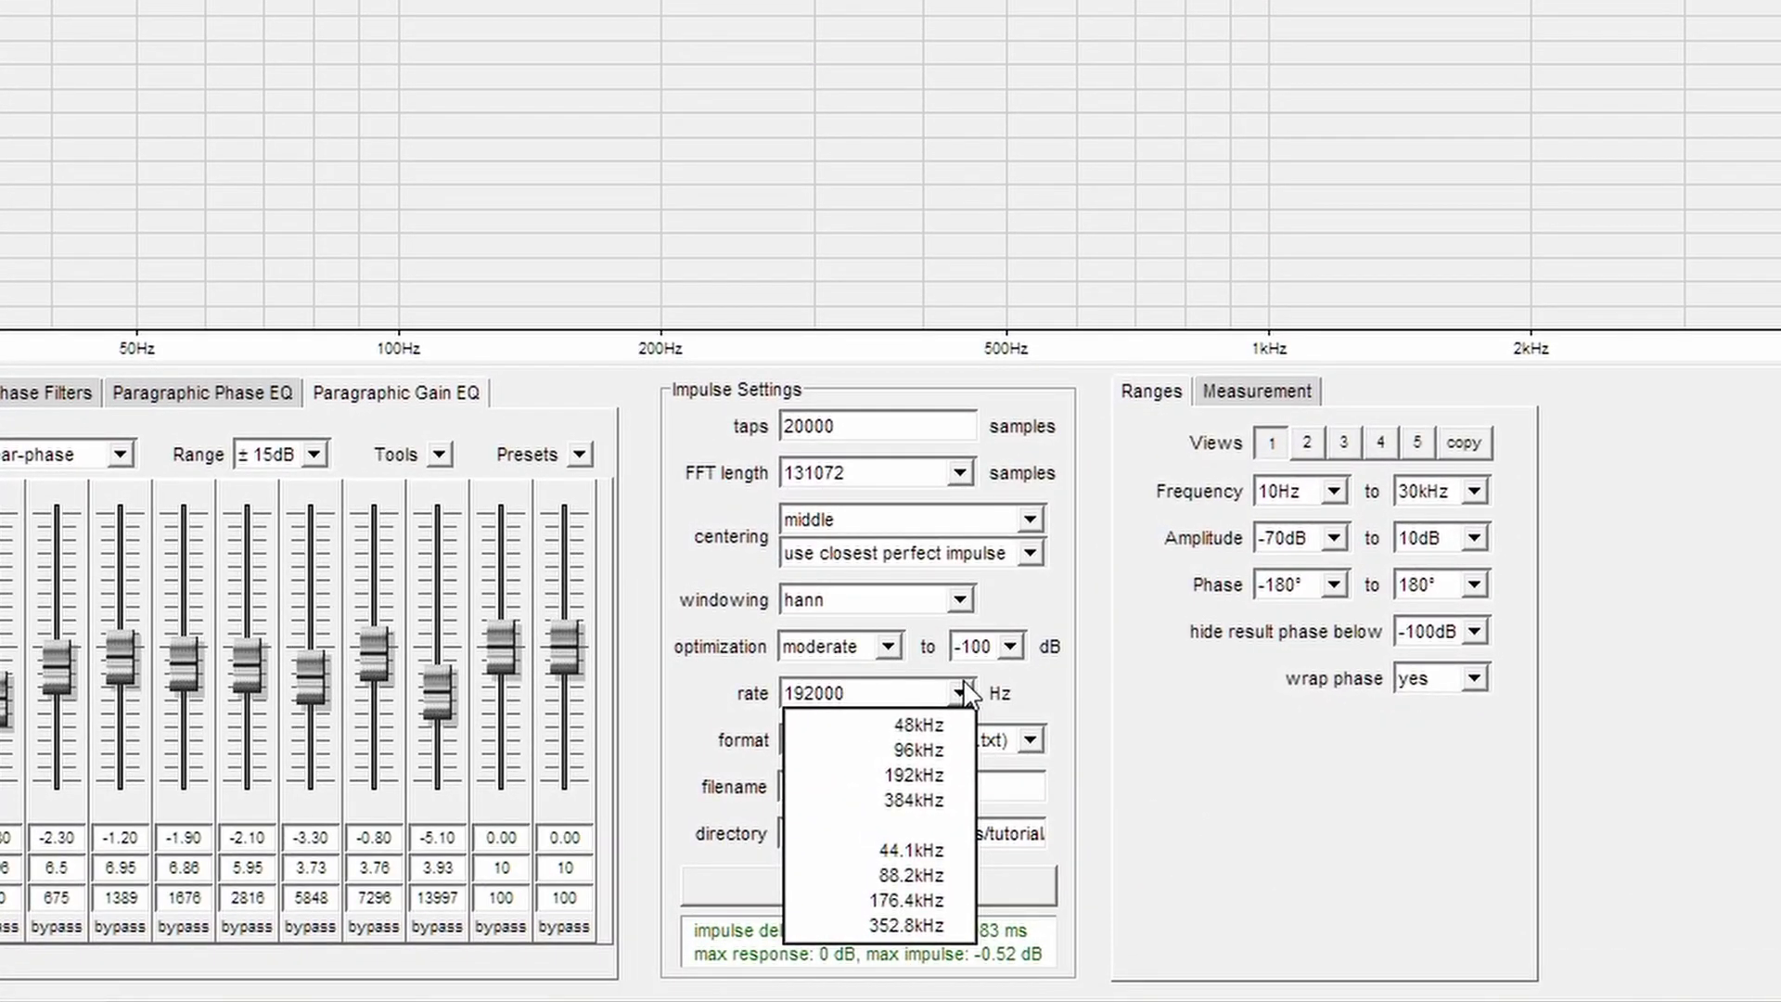
click(963, 691)
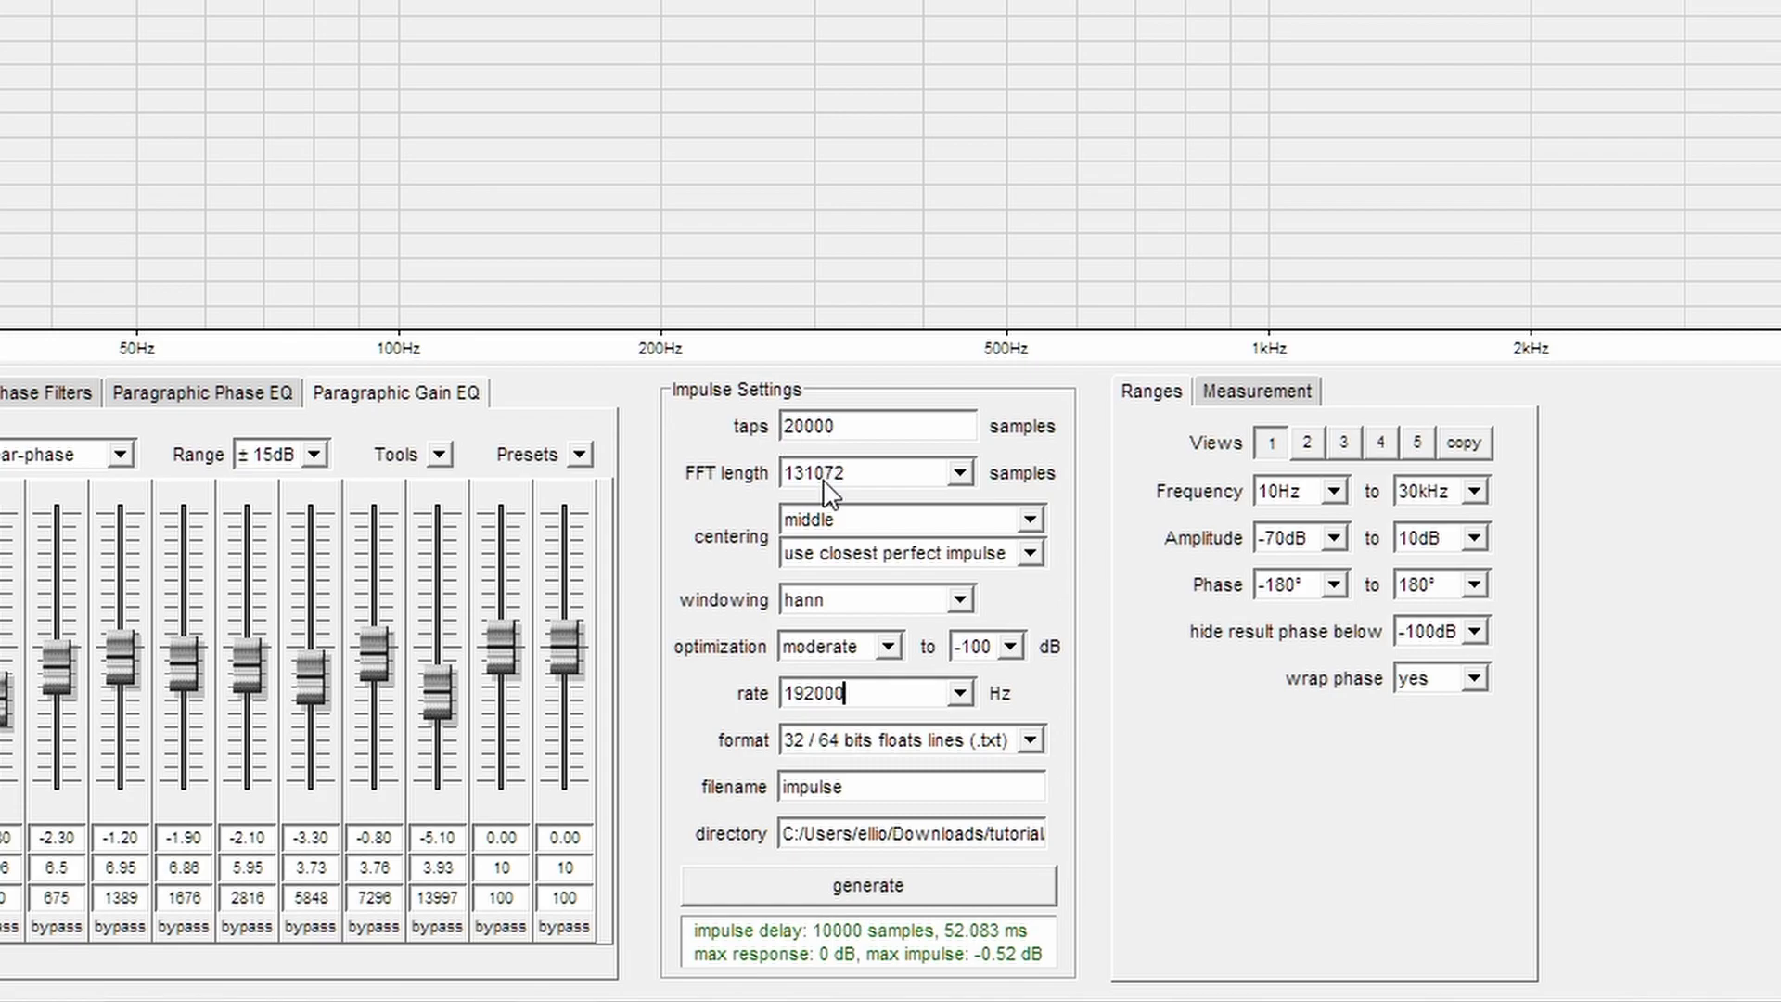
click(1029, 749)
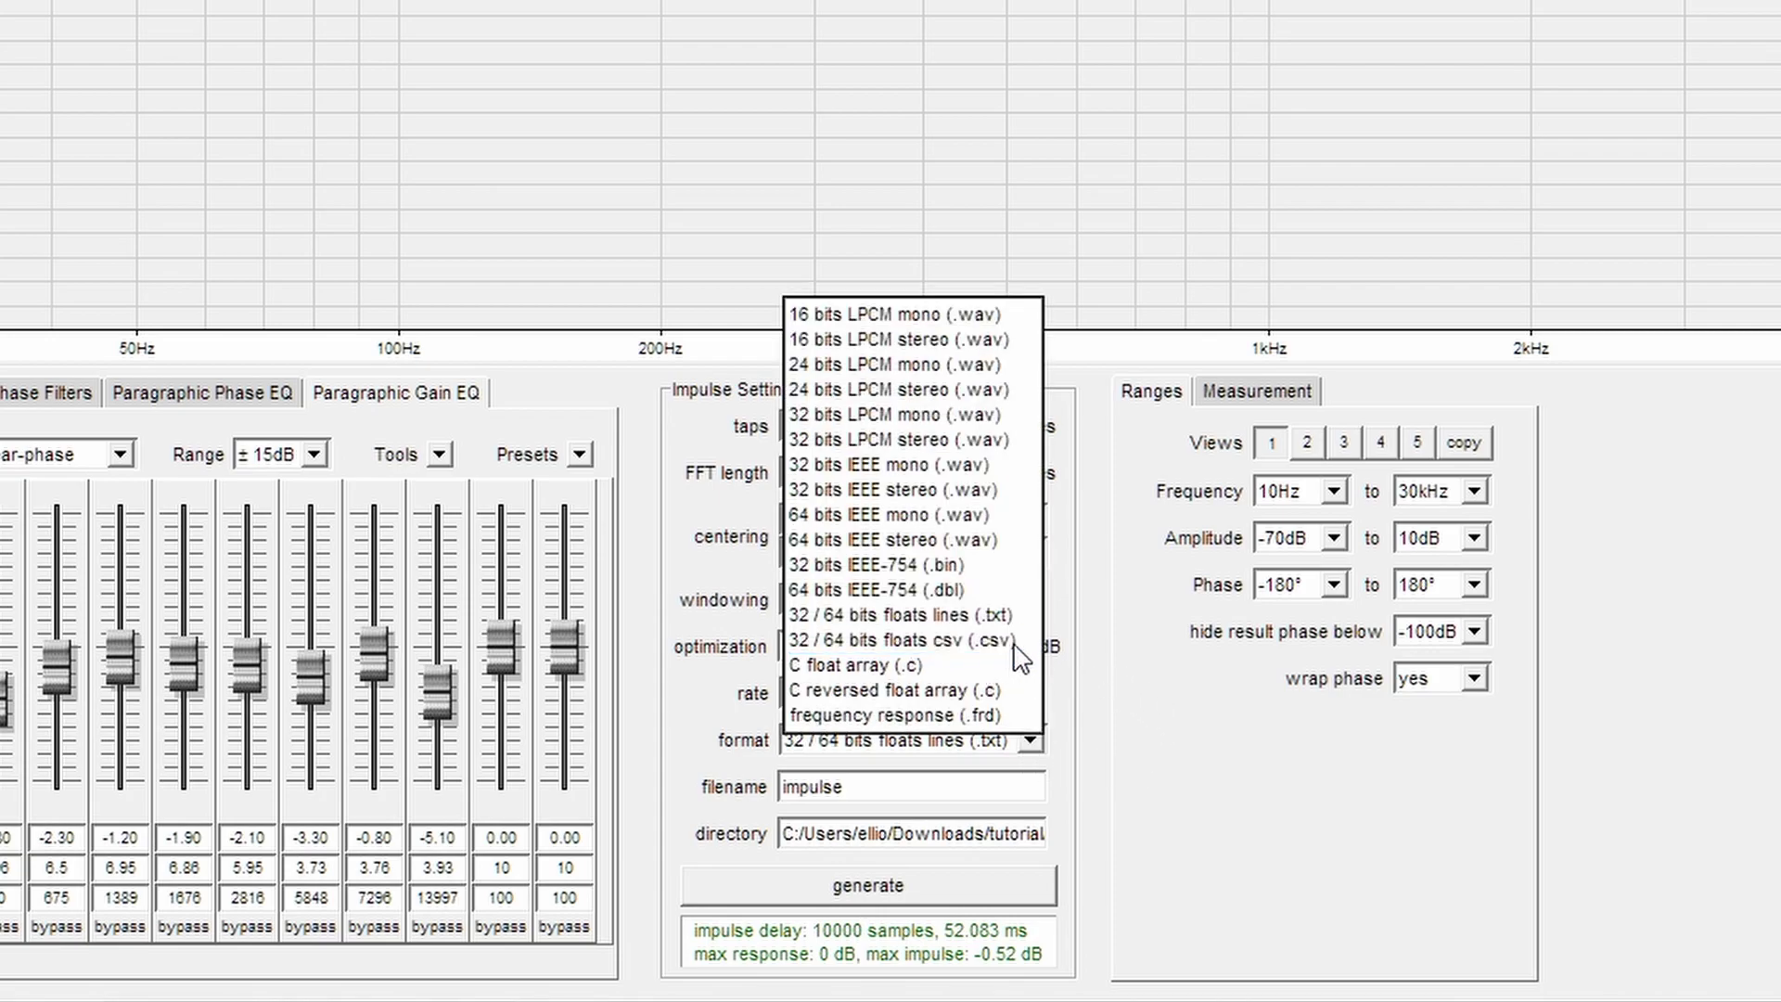
click(1132, 728)
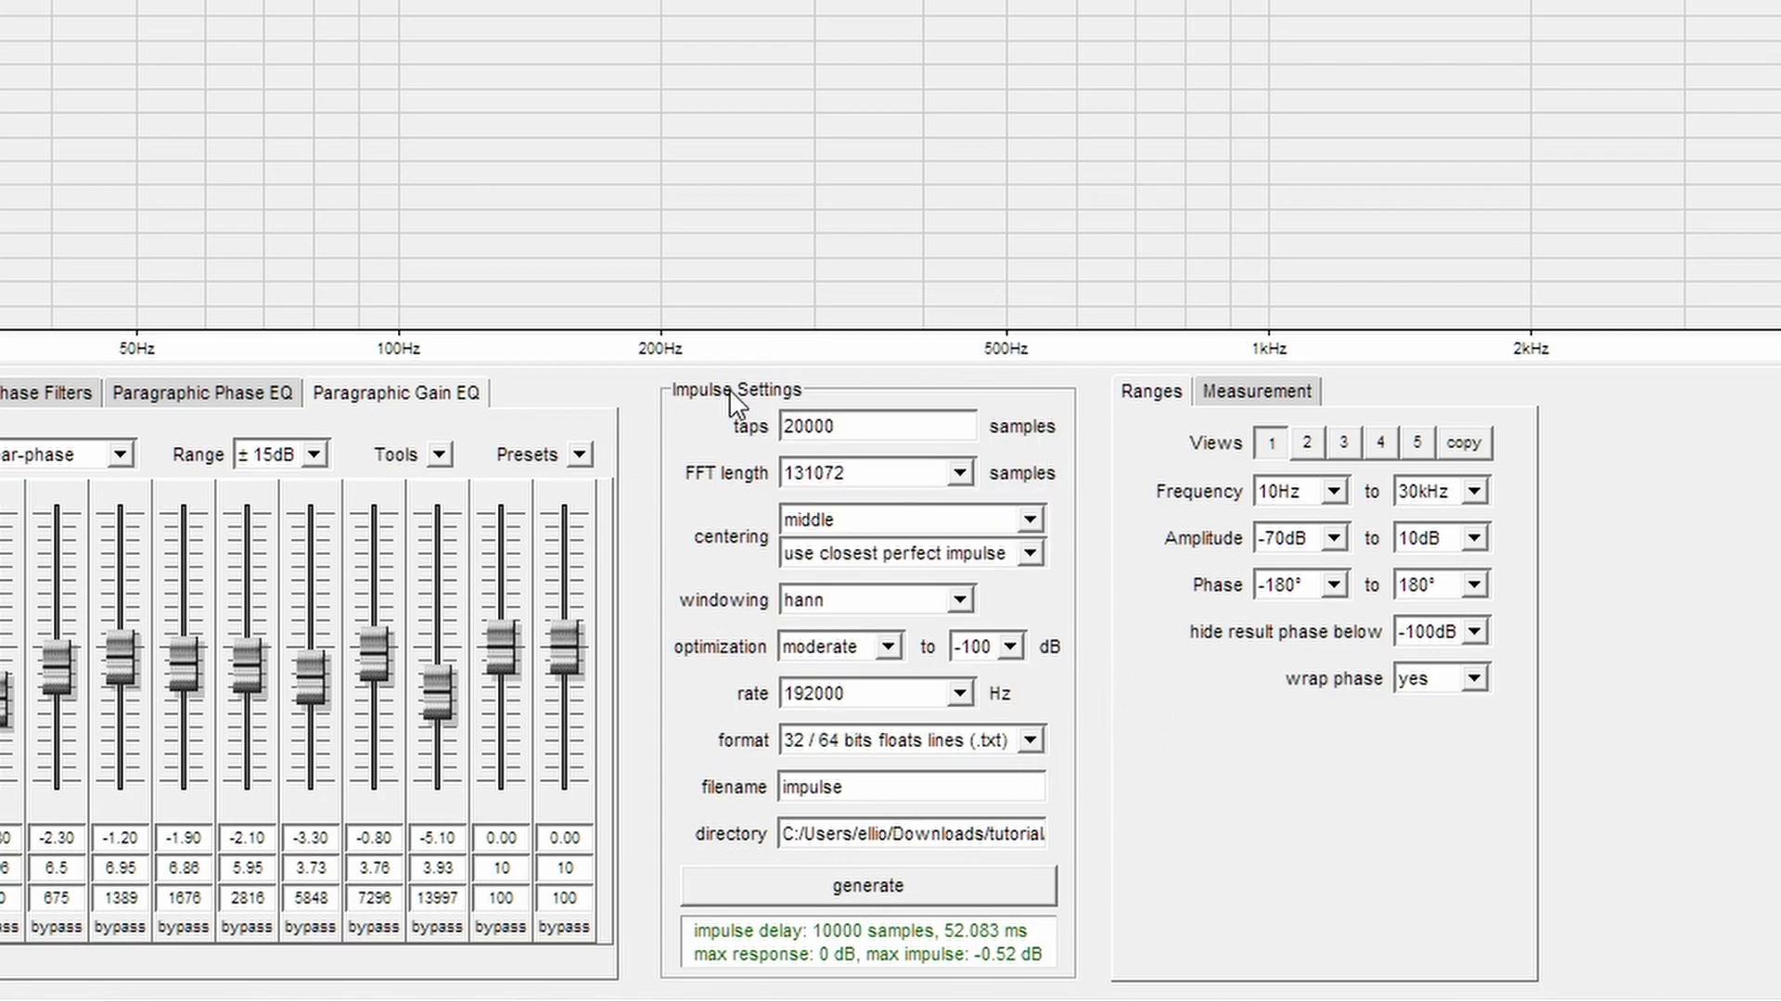
click(904, 739)
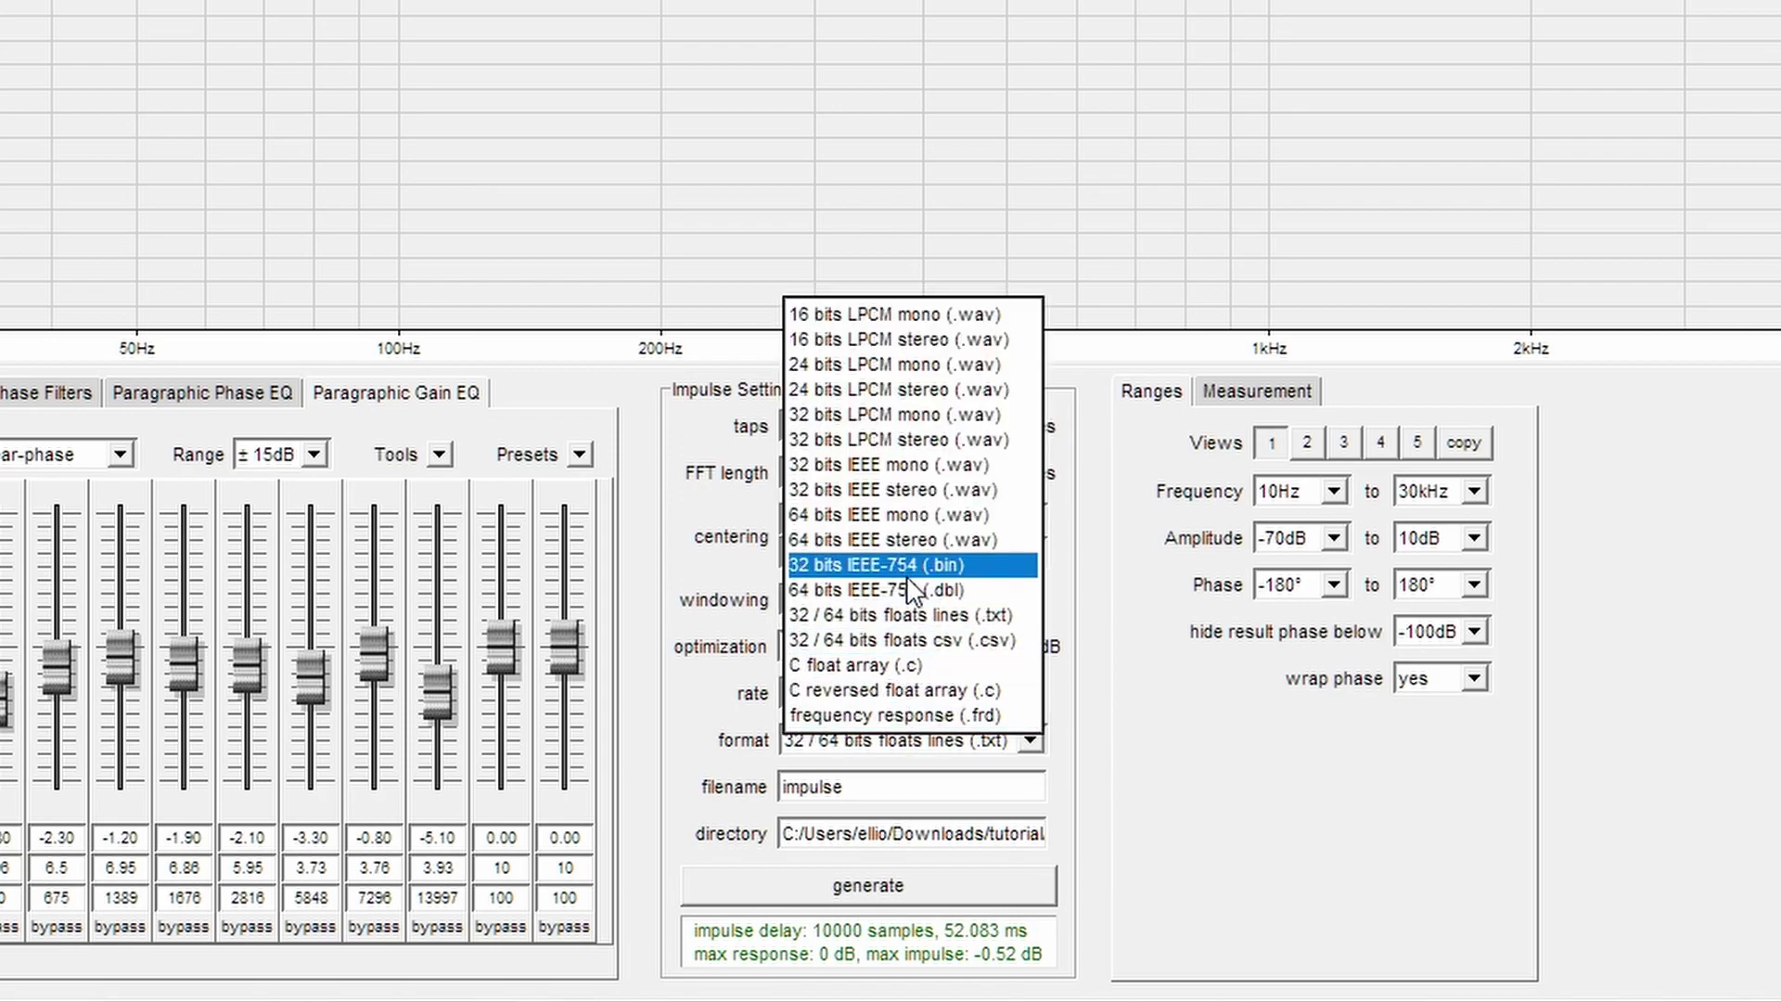
click(990, 753)
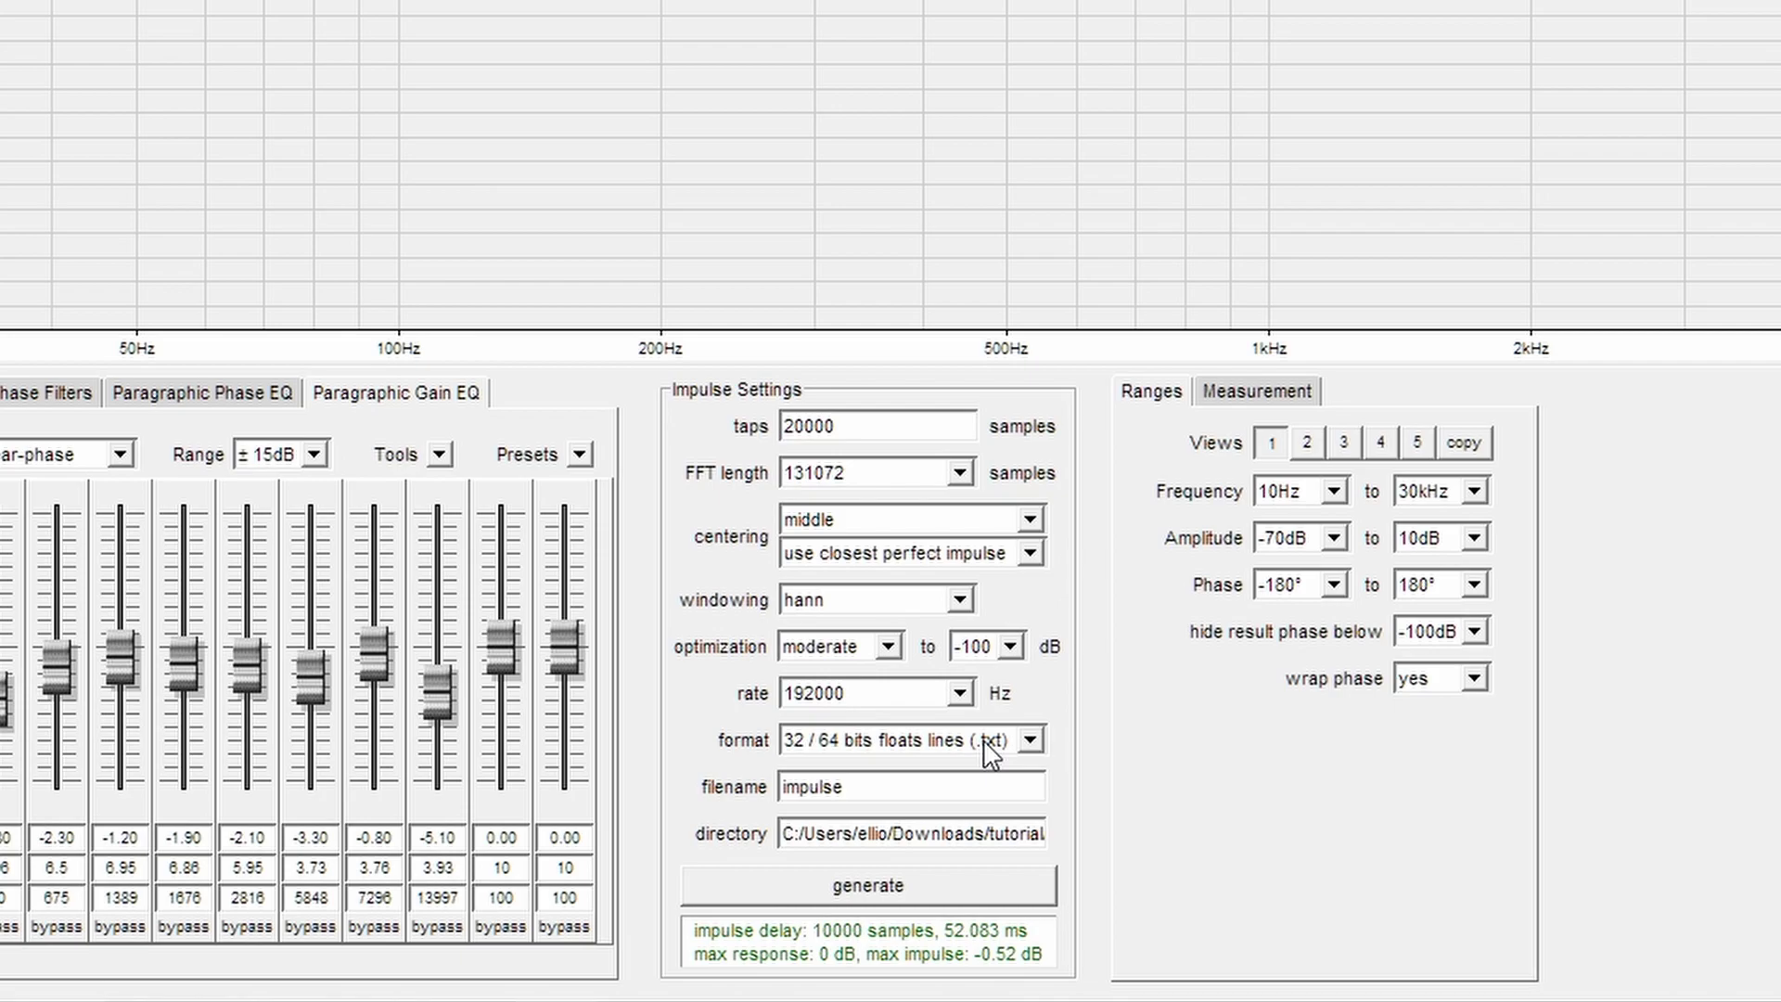
click(991, 753)
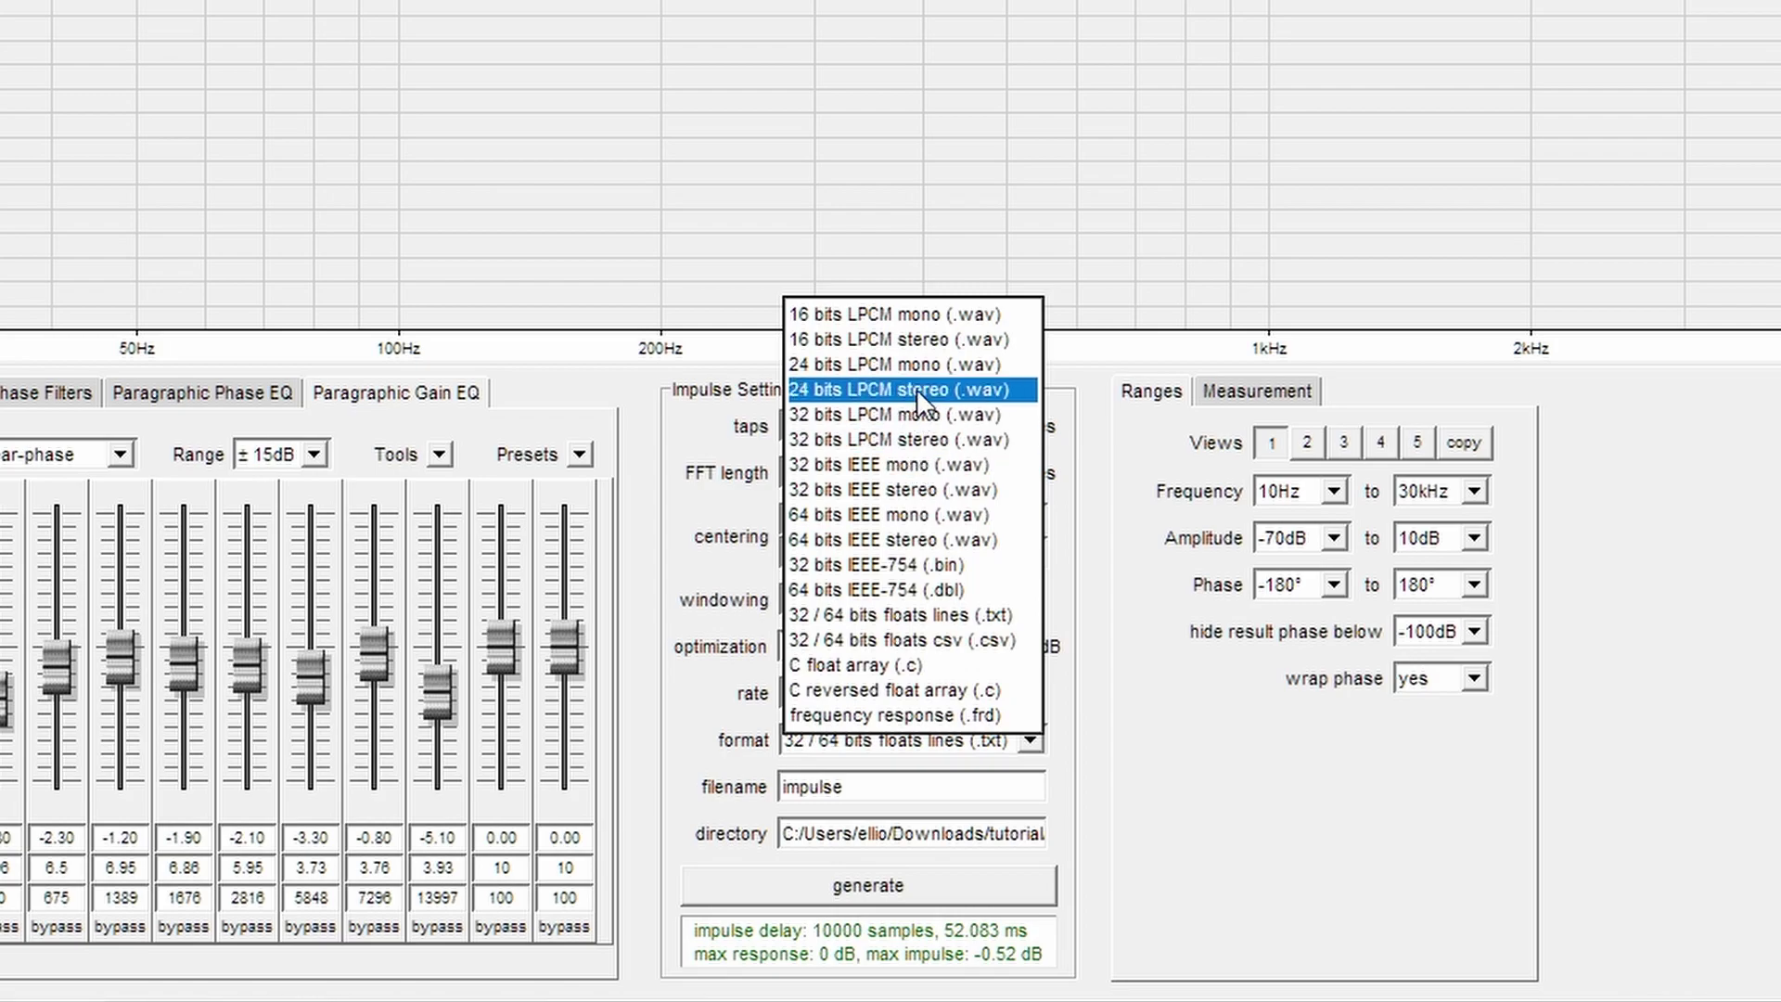
click(900, 742)
click(900, 742)
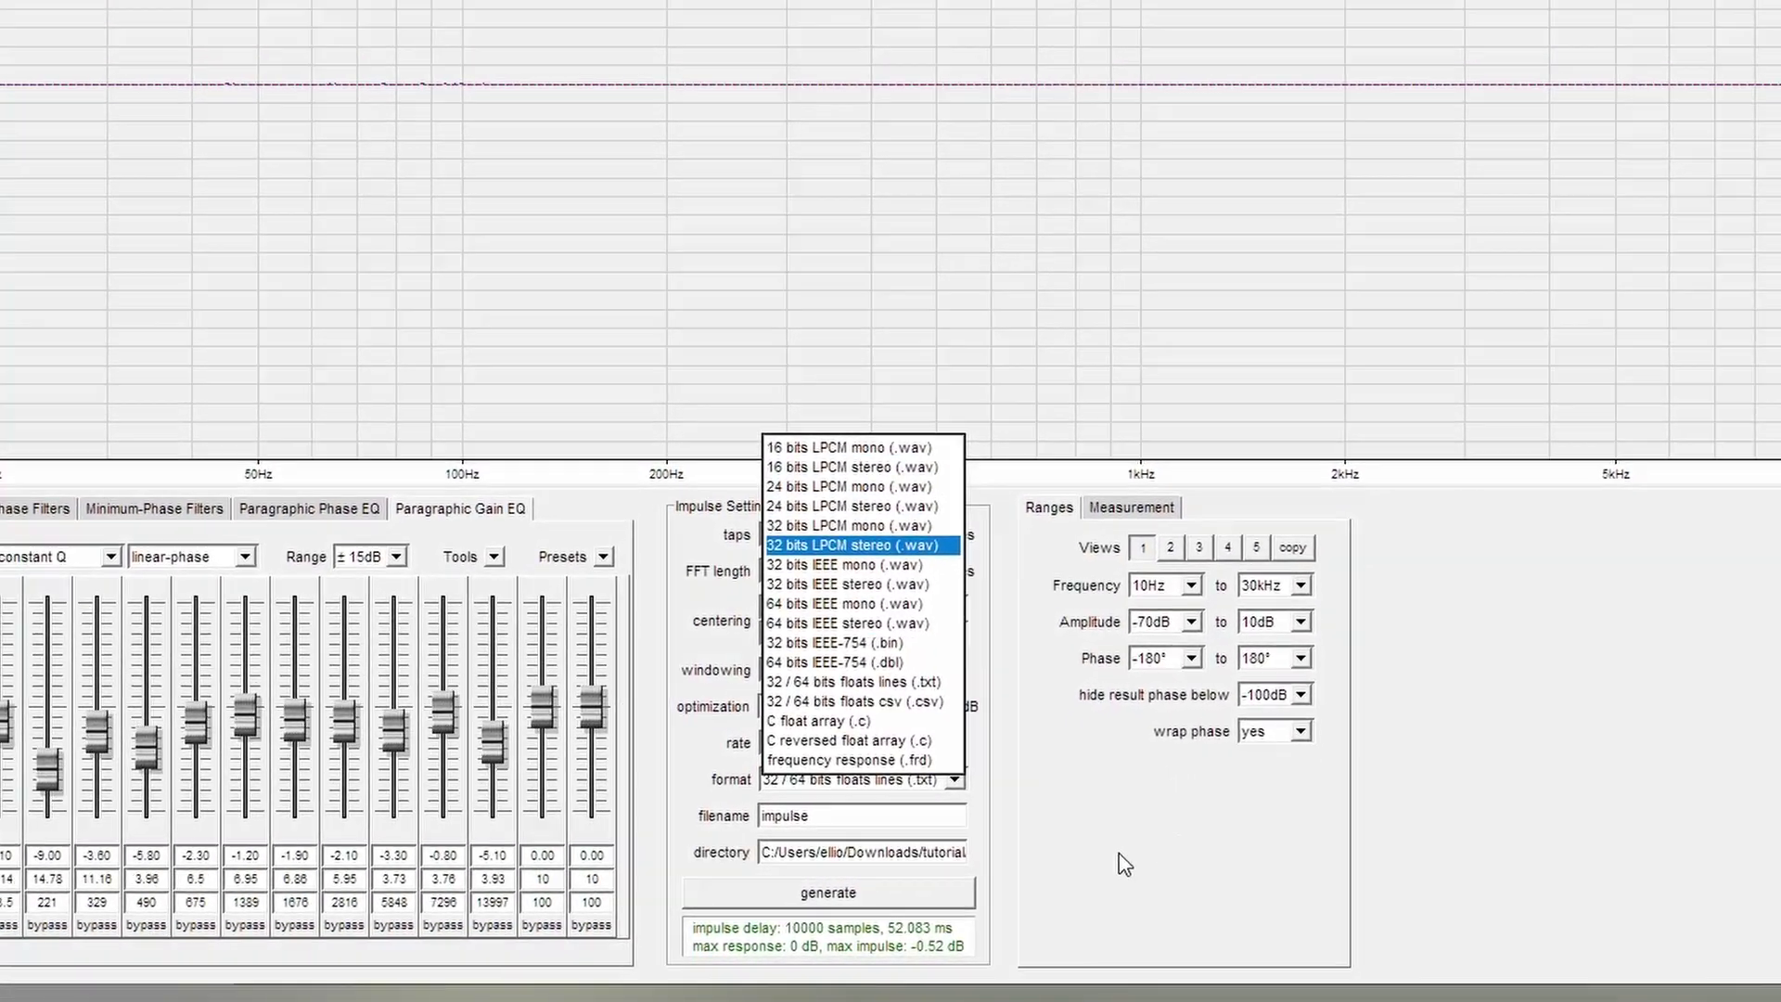
click(1233, 836)
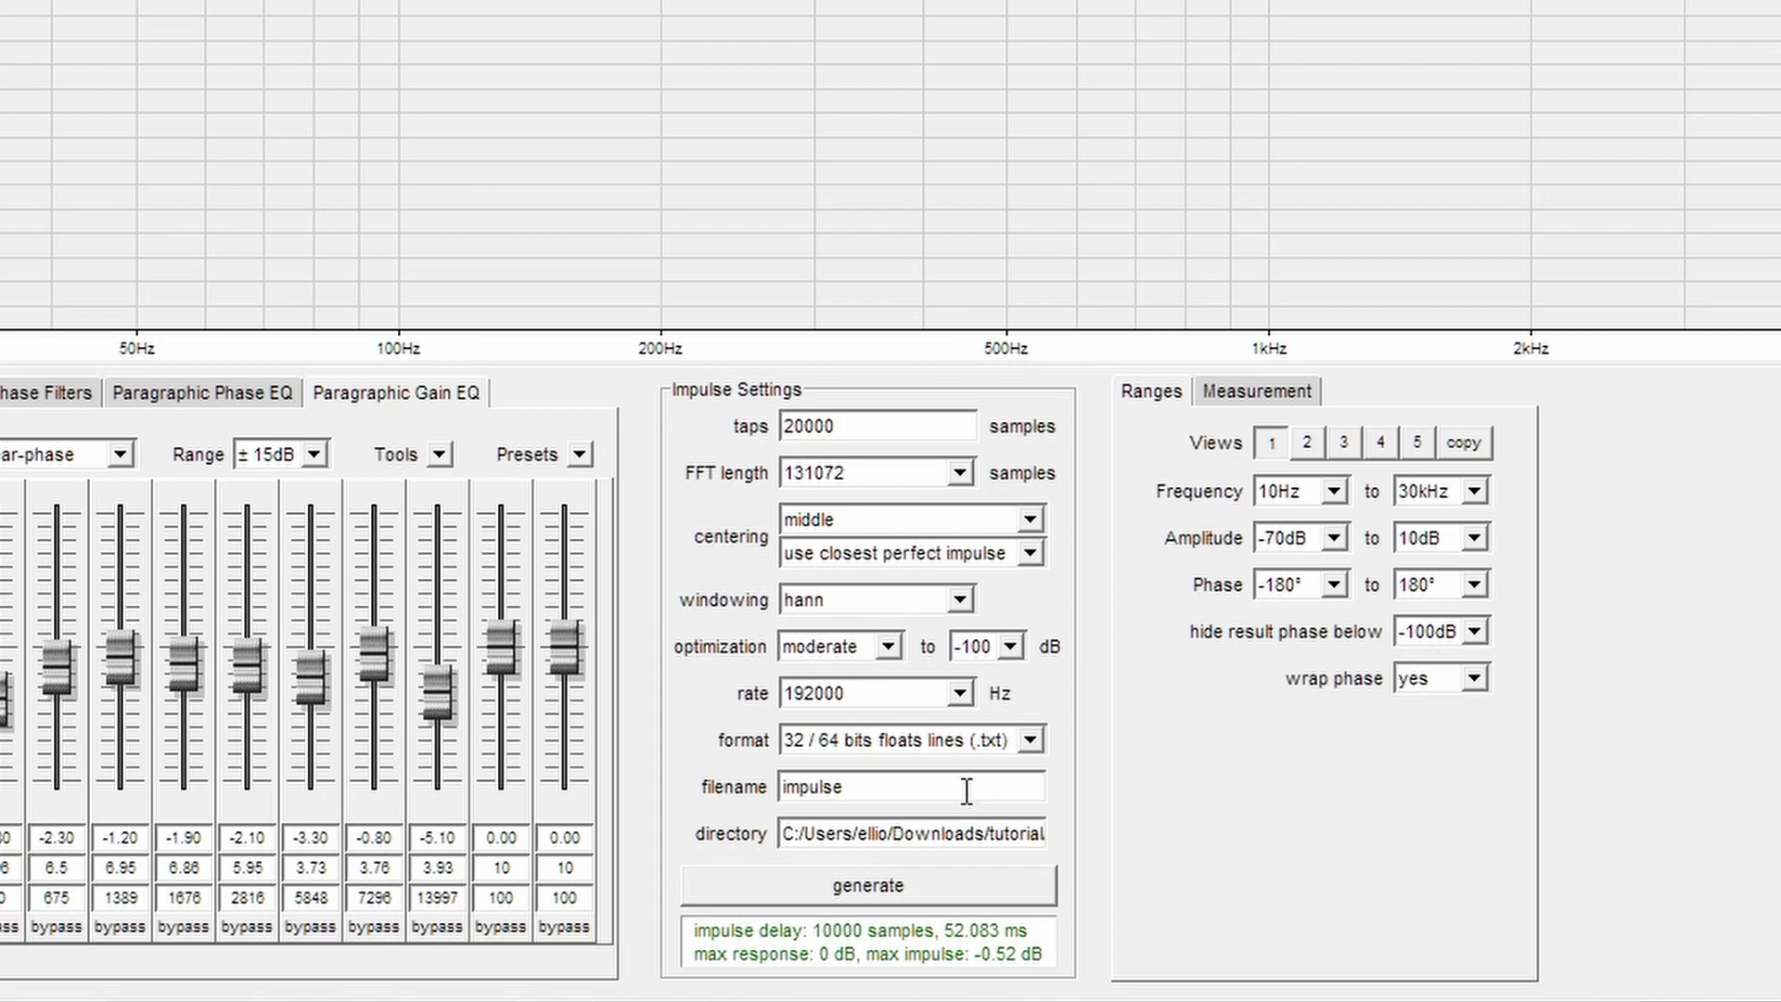
drag(962, 790, 766, 793)
click(1332, 492)
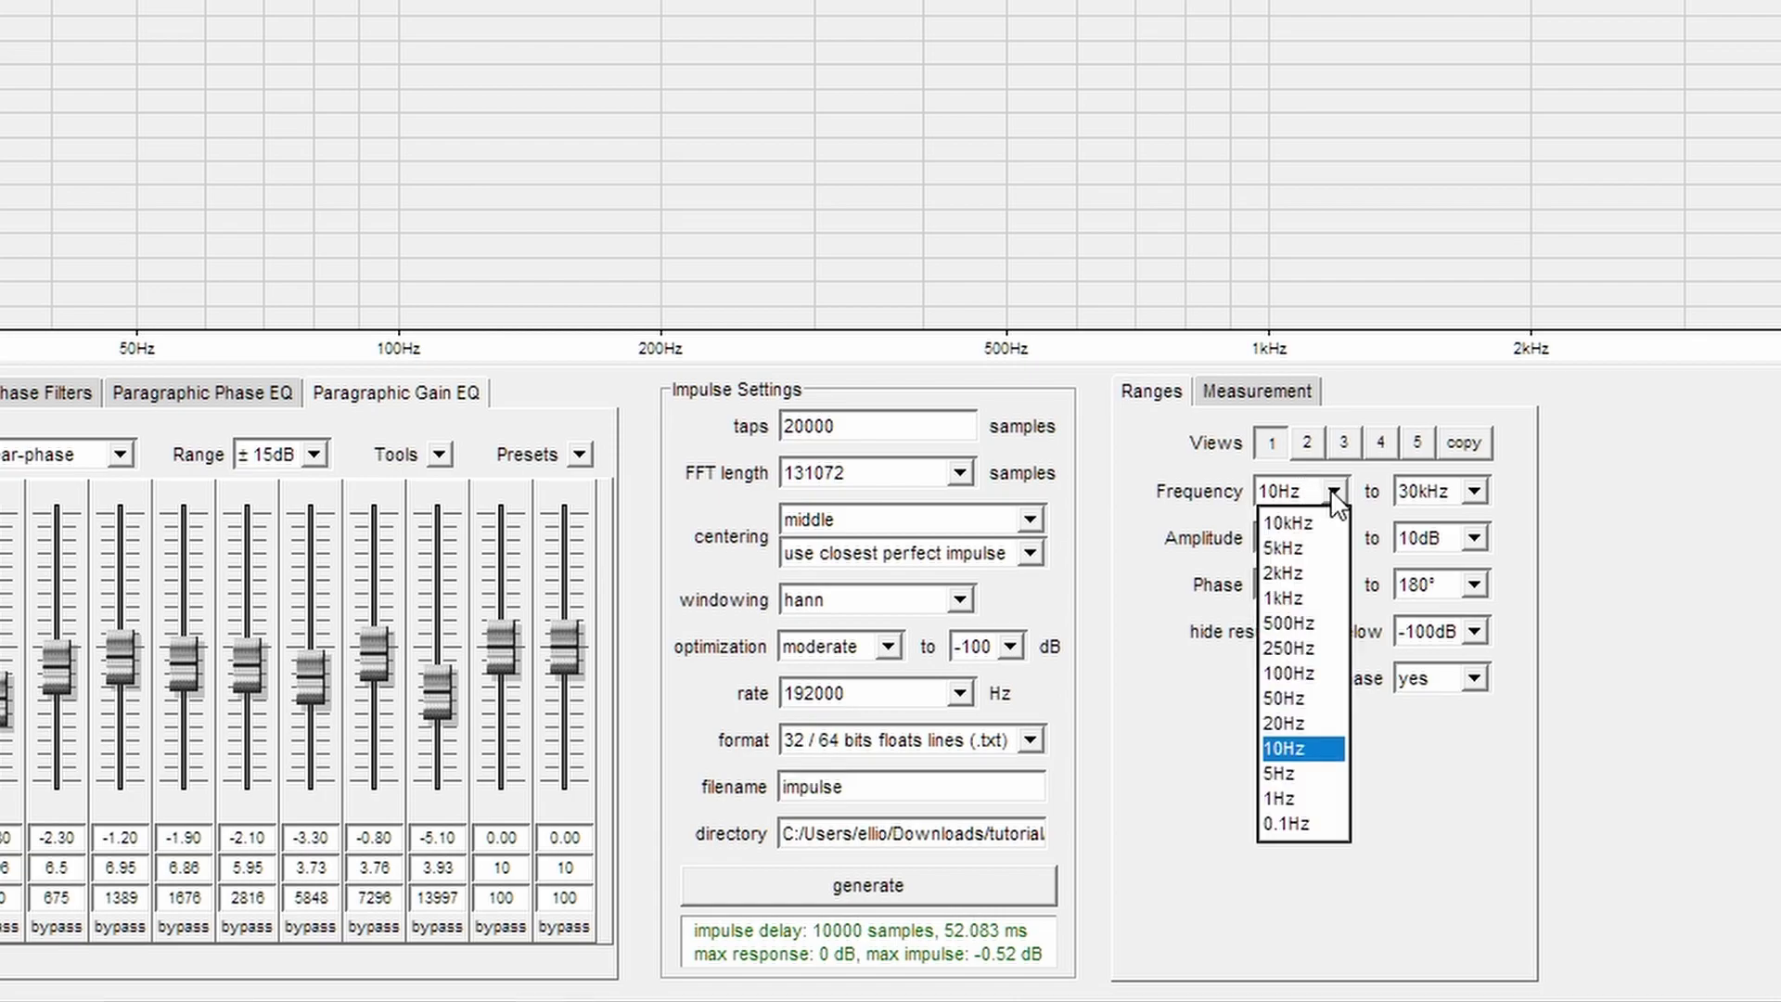
click(1466, 494)
click(1400, 576)
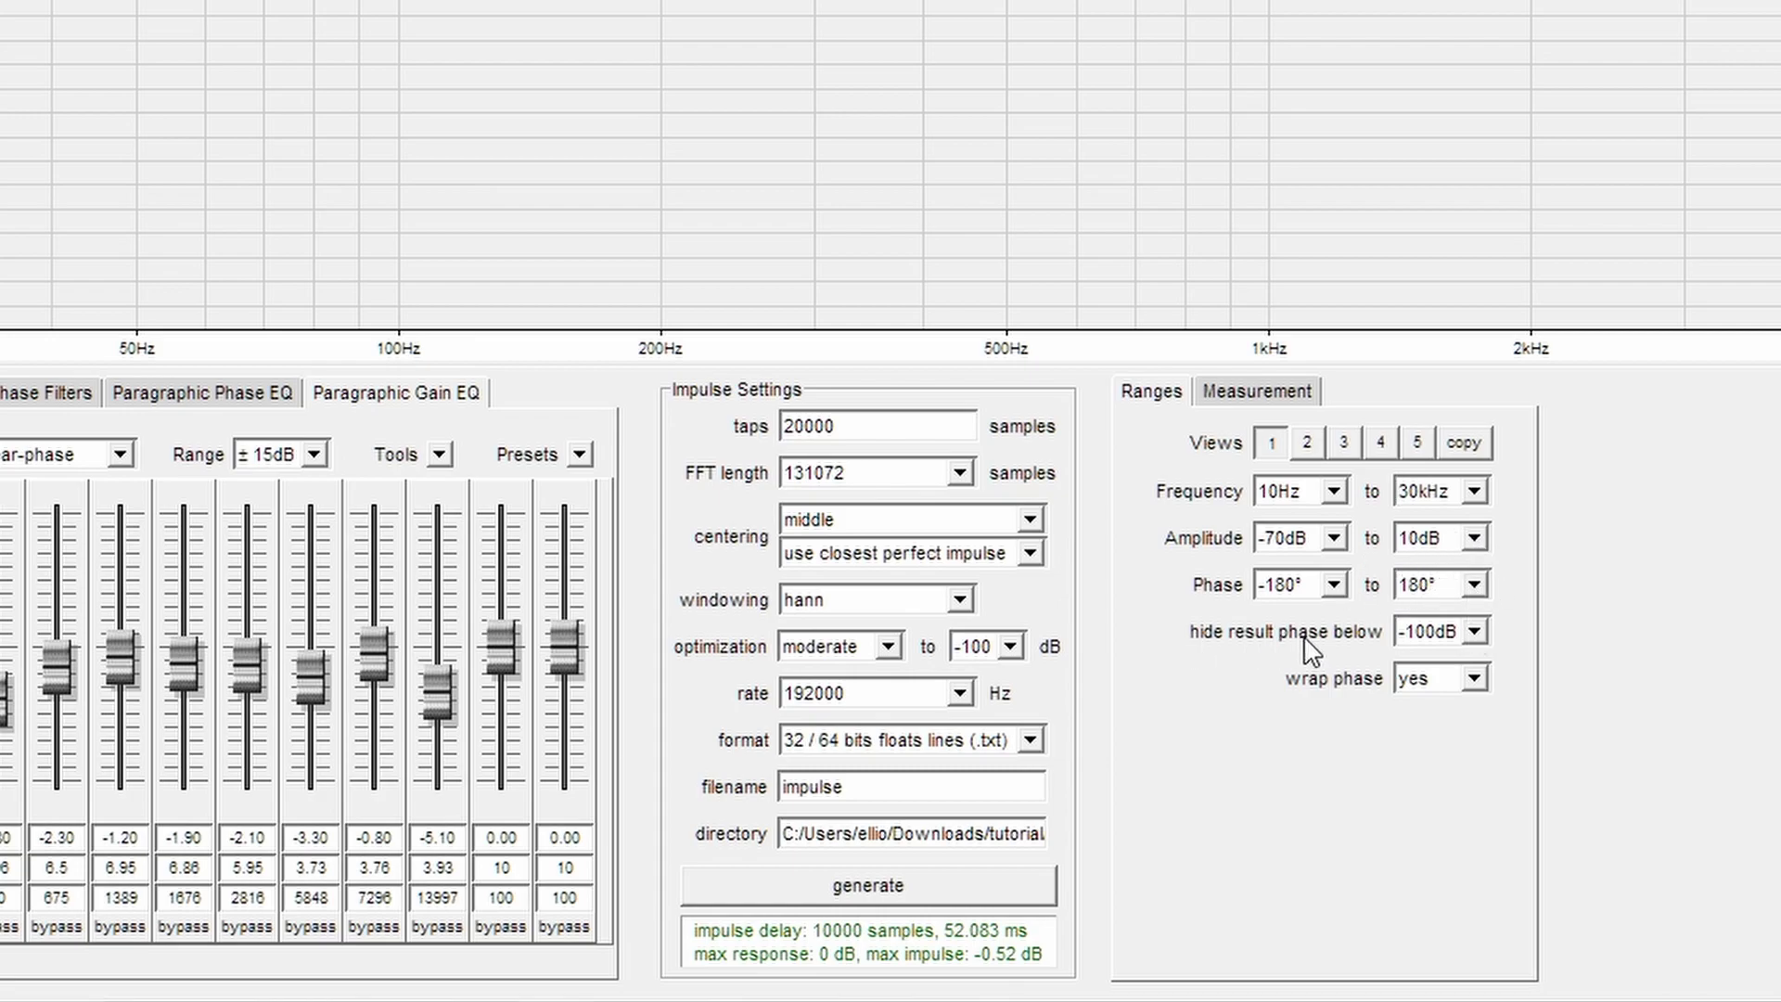
click(1473, 630)
click(1473, 631)
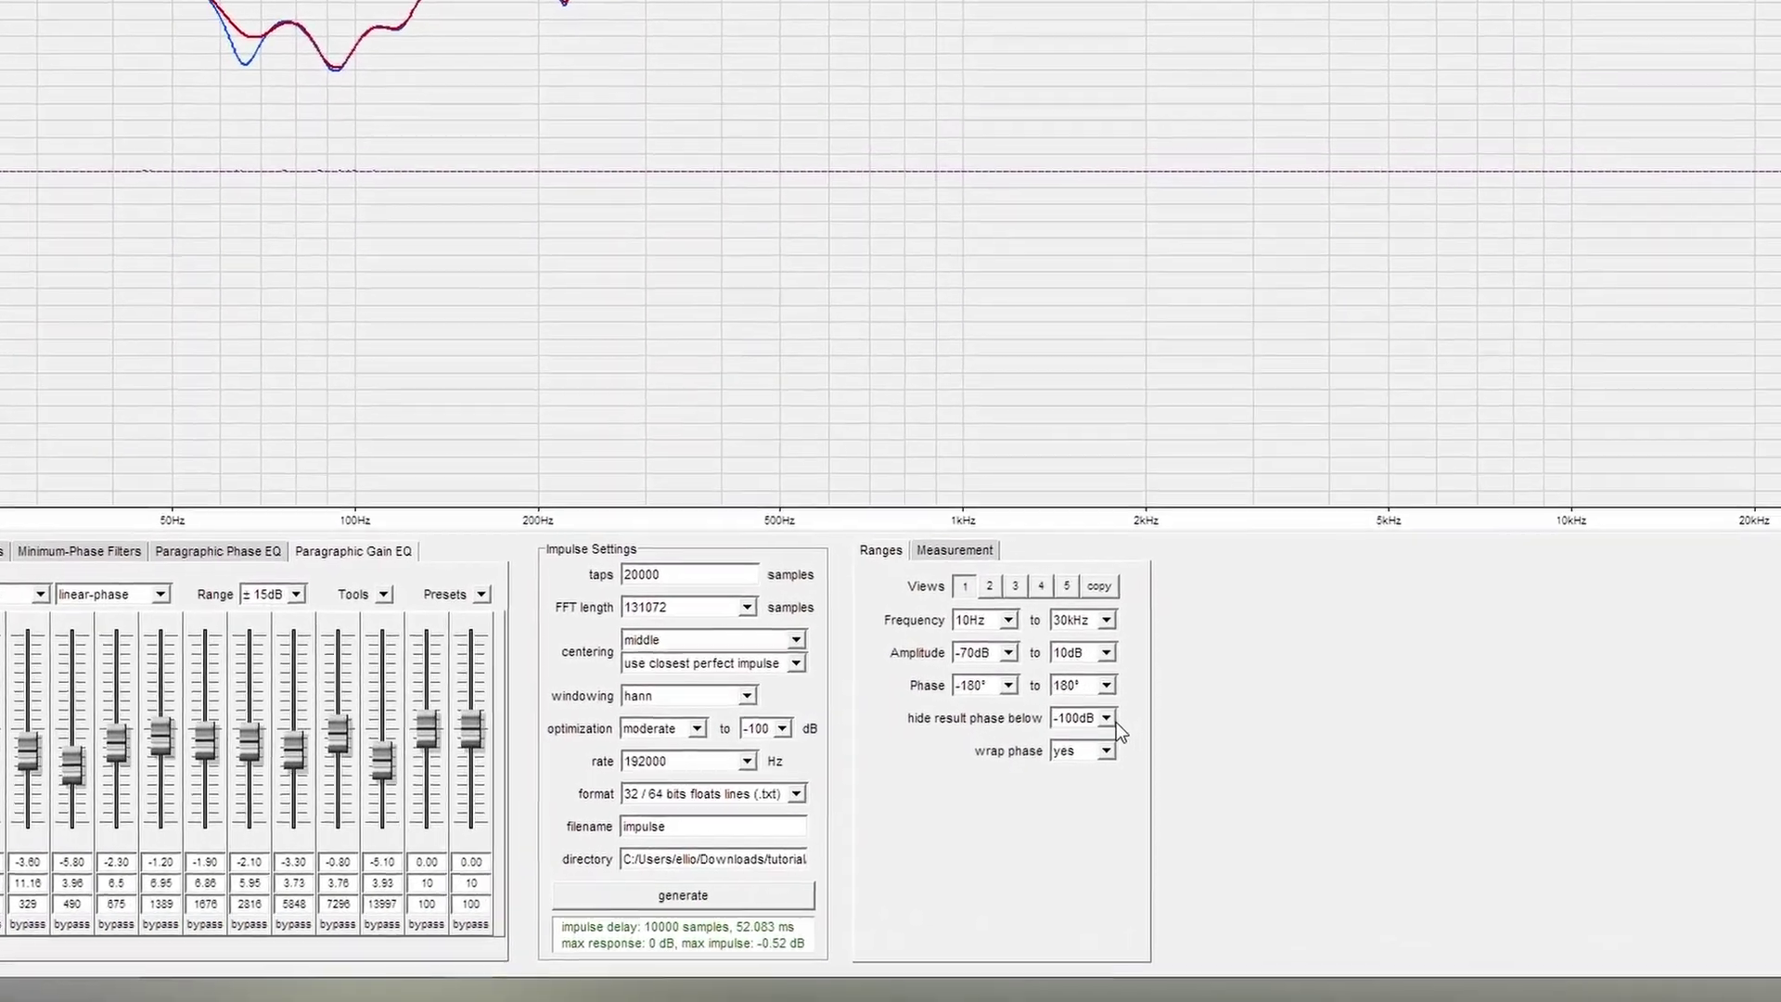
click(1112, 719)
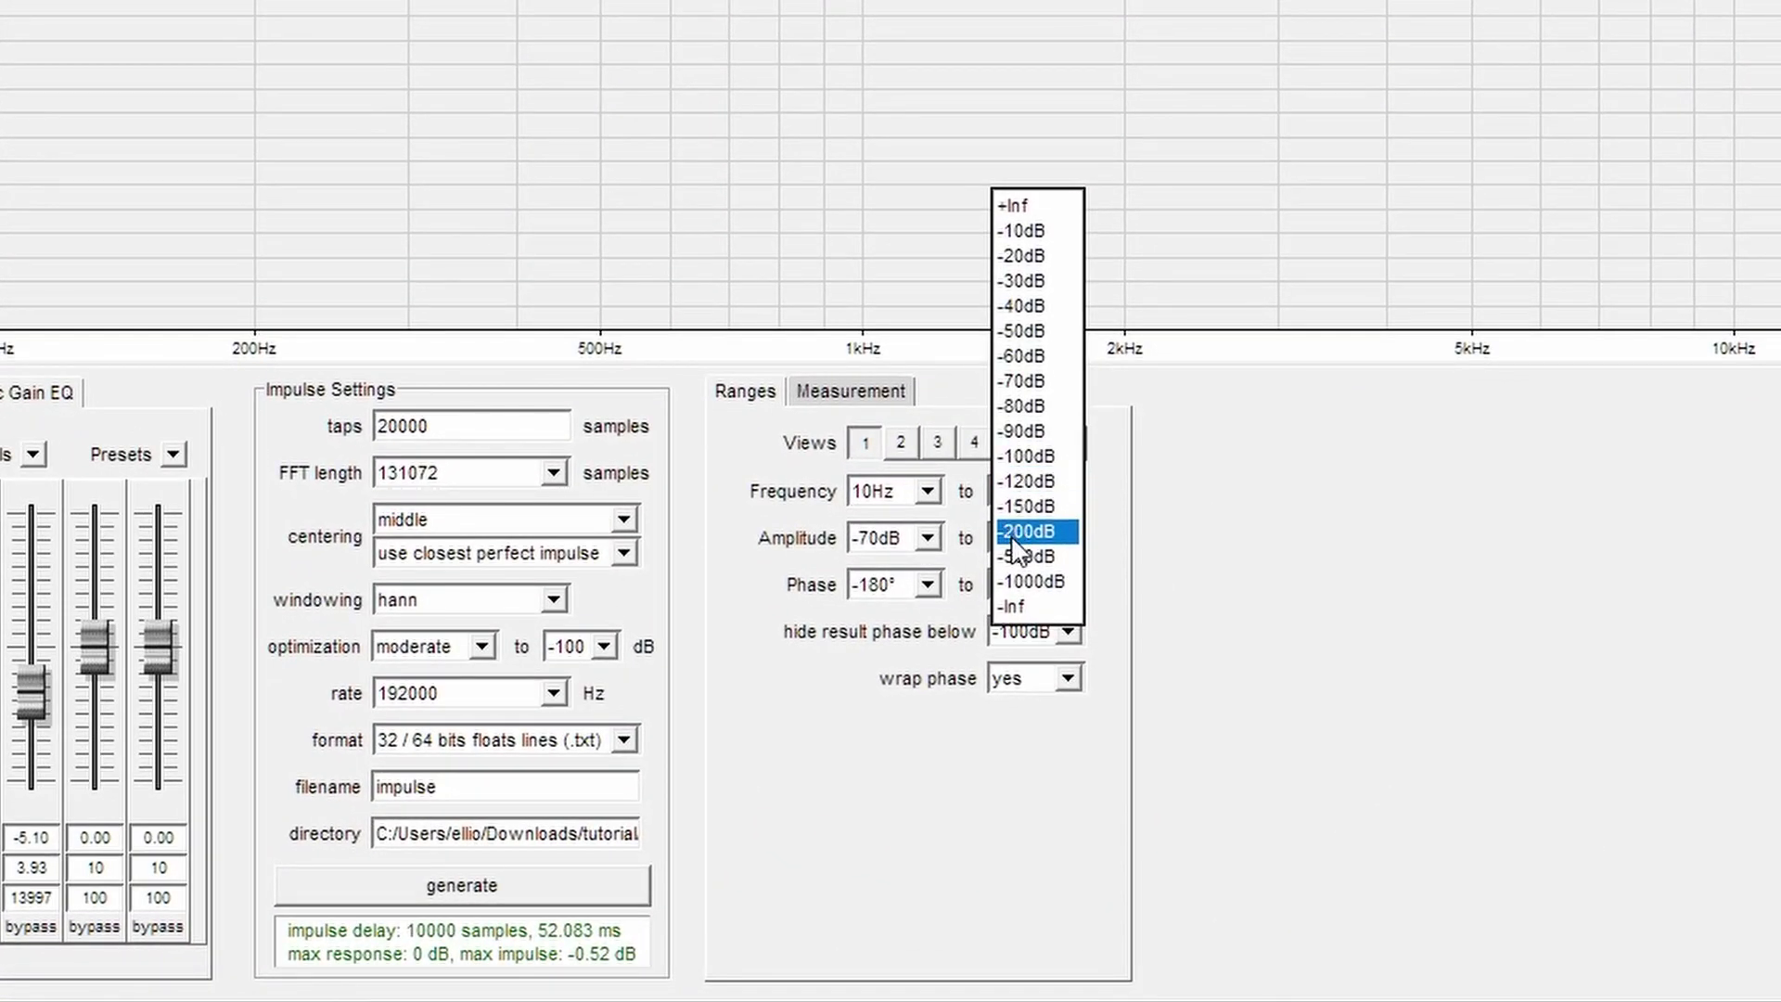
click(1011, 605)
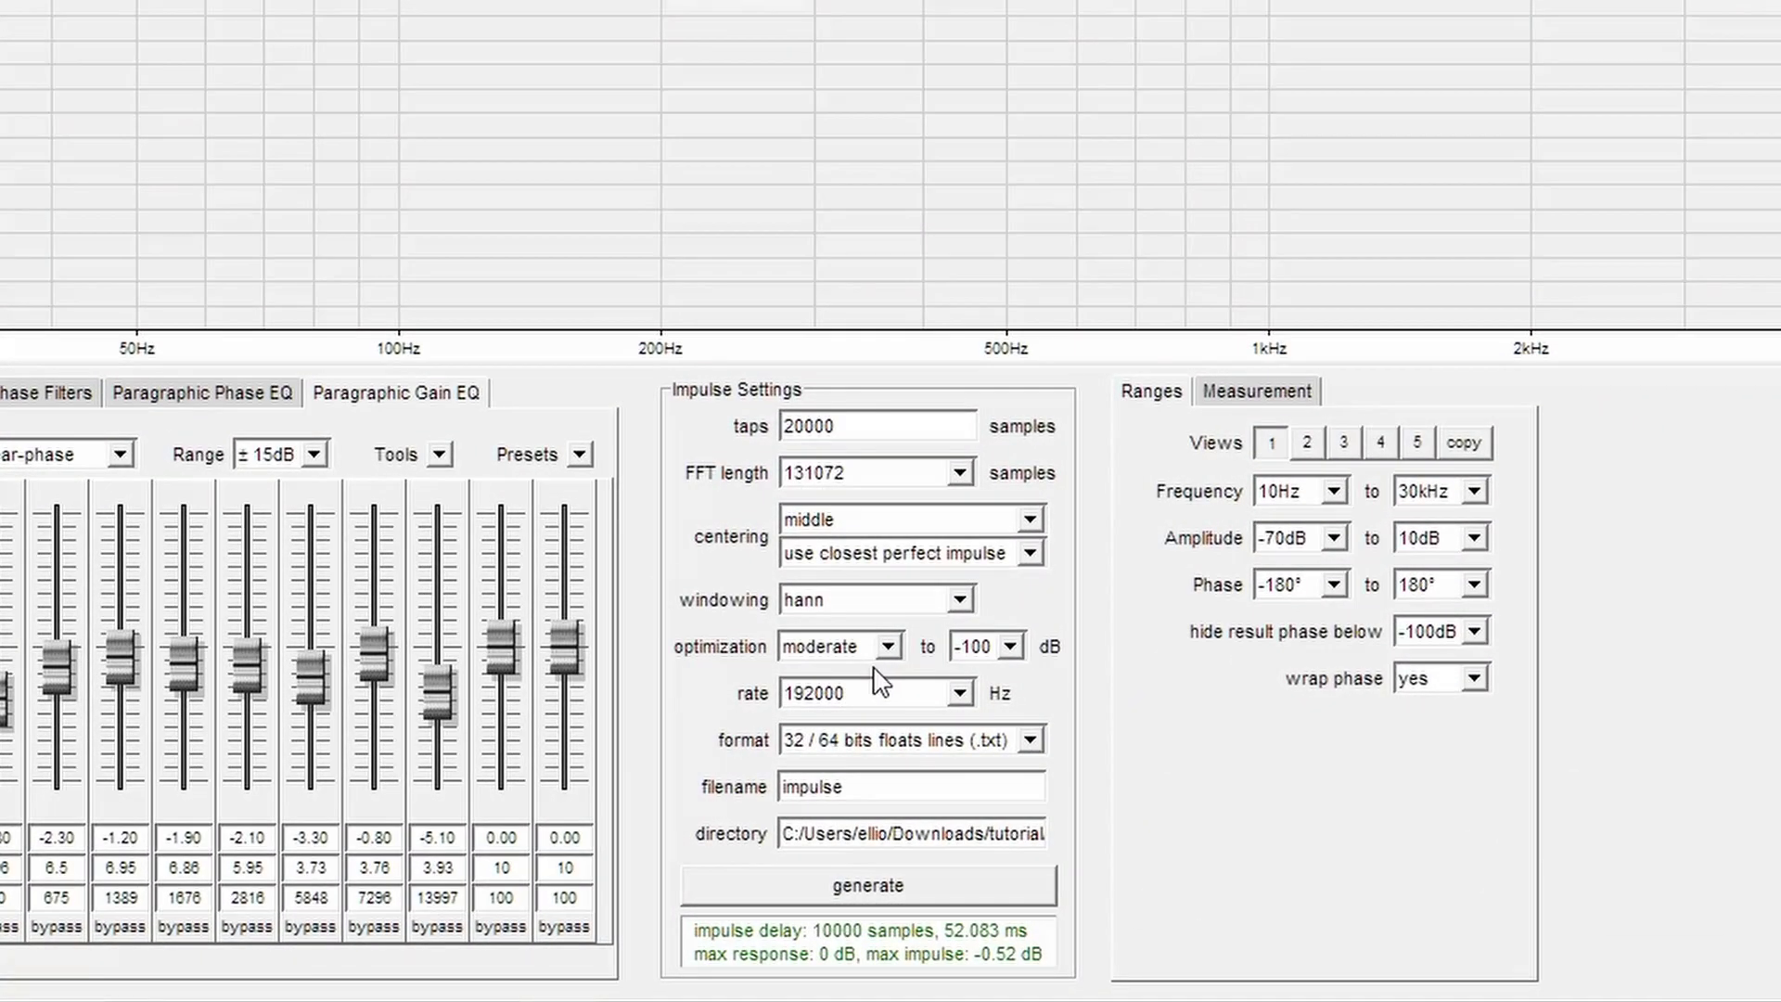
click(888, 648)
click(888, 648)
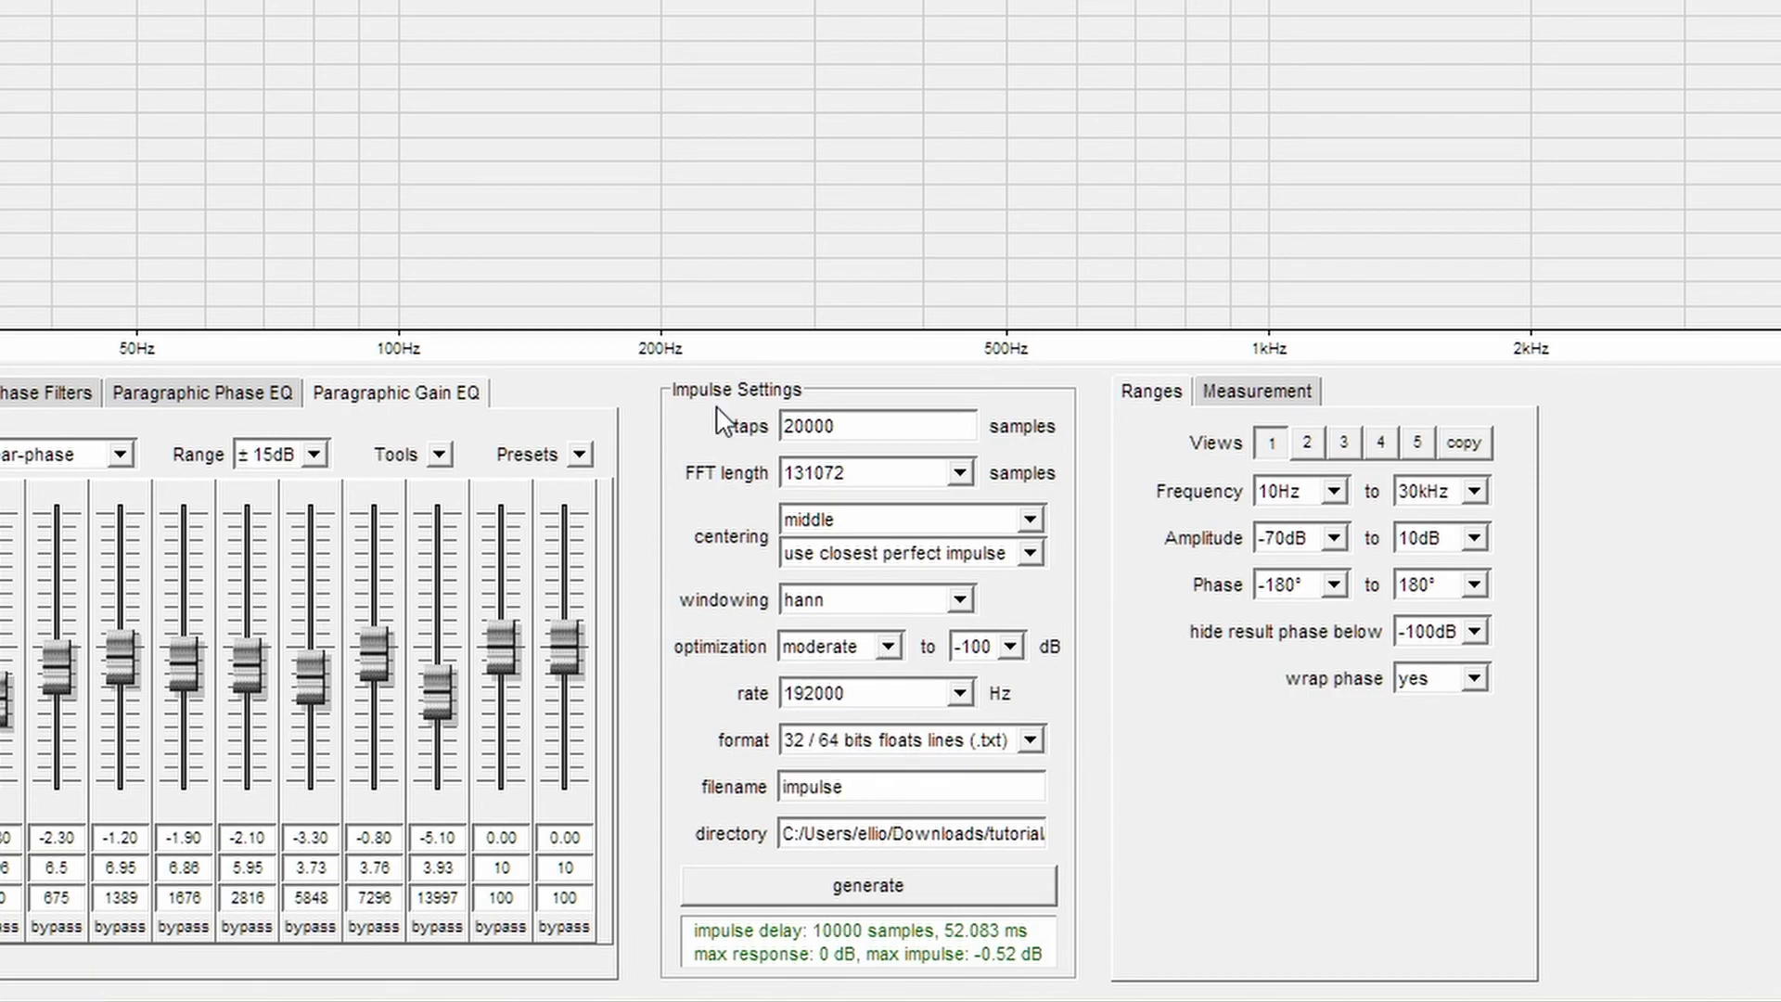